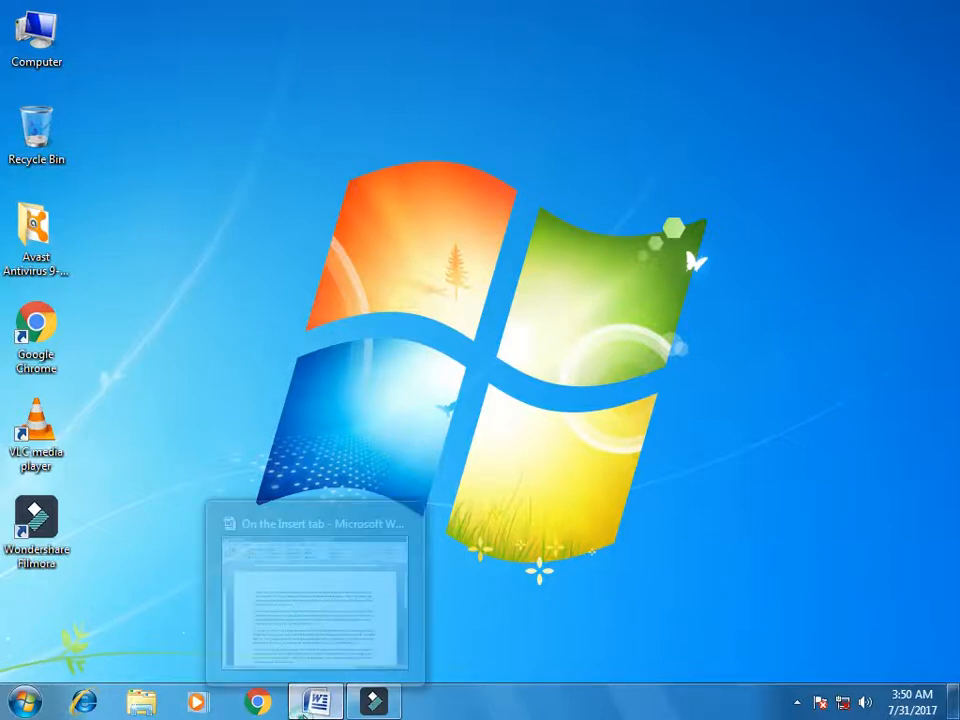
# Switch to the open Word document and apply the CONFIDENTIAL 1 watermark to the page
pyautogui.click(316, 701)
pyautogui.click(314, 276)
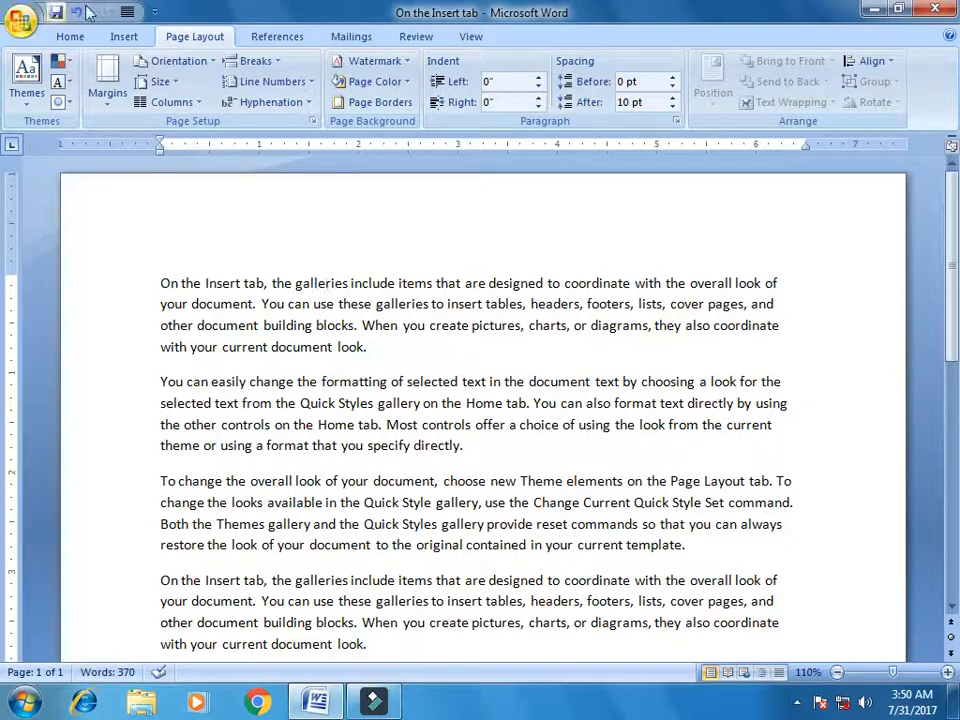
pyautogui.click(74, 38)
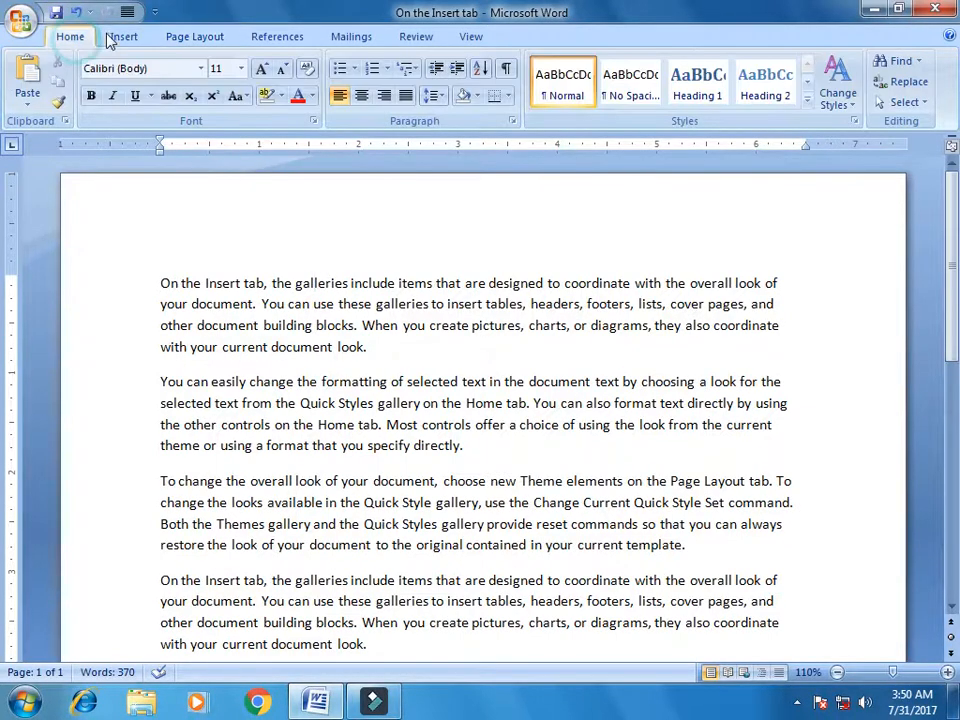
pyautogui.click(189, 37)
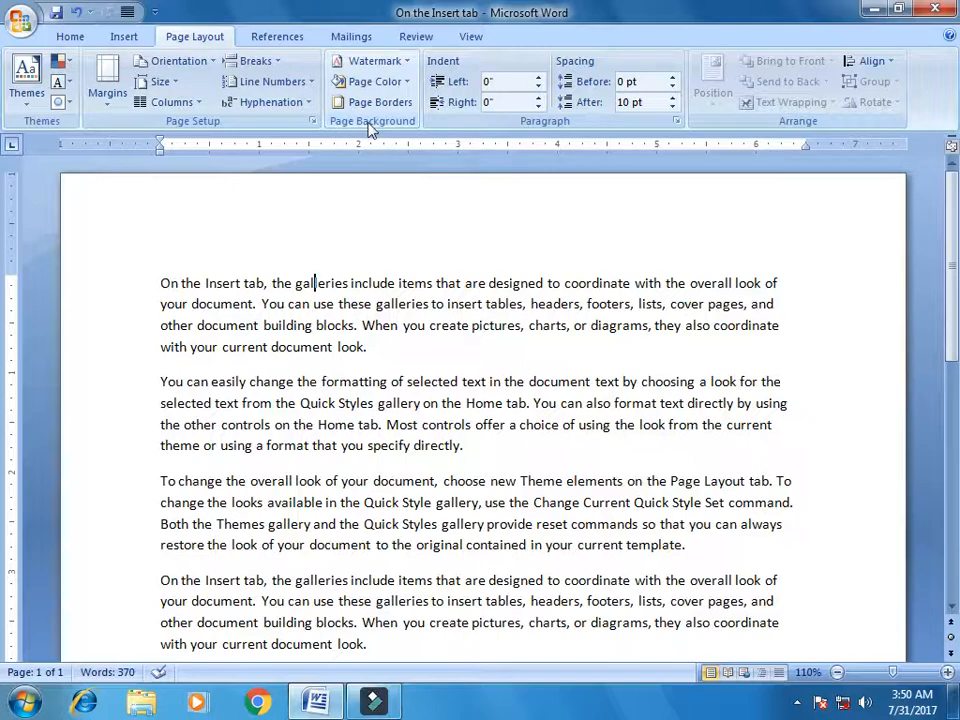
pyautogui.click(411, 64)
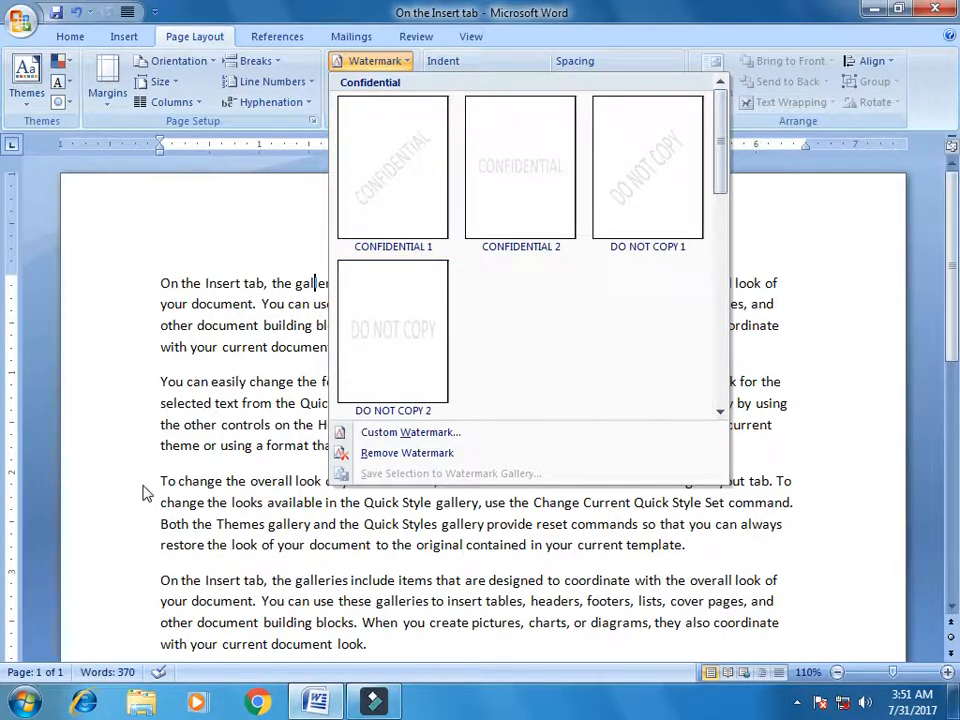
pyautogui.click(409, 191)
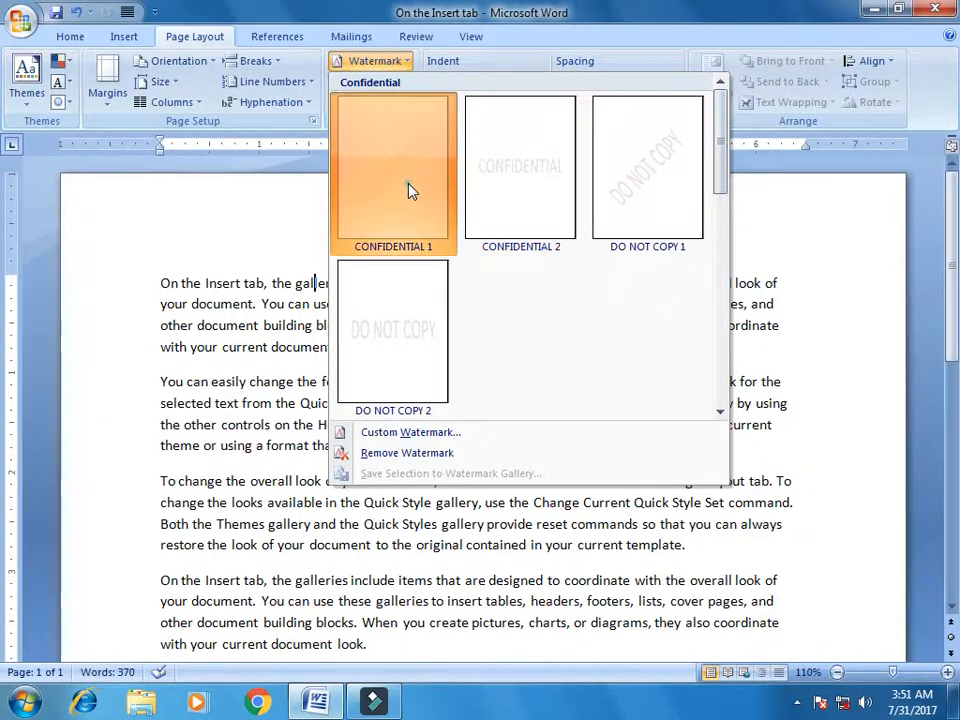
# Look over the whole page to examine how the watermark sits behind the text
pyautogui.scroll(-8, 3, 410)
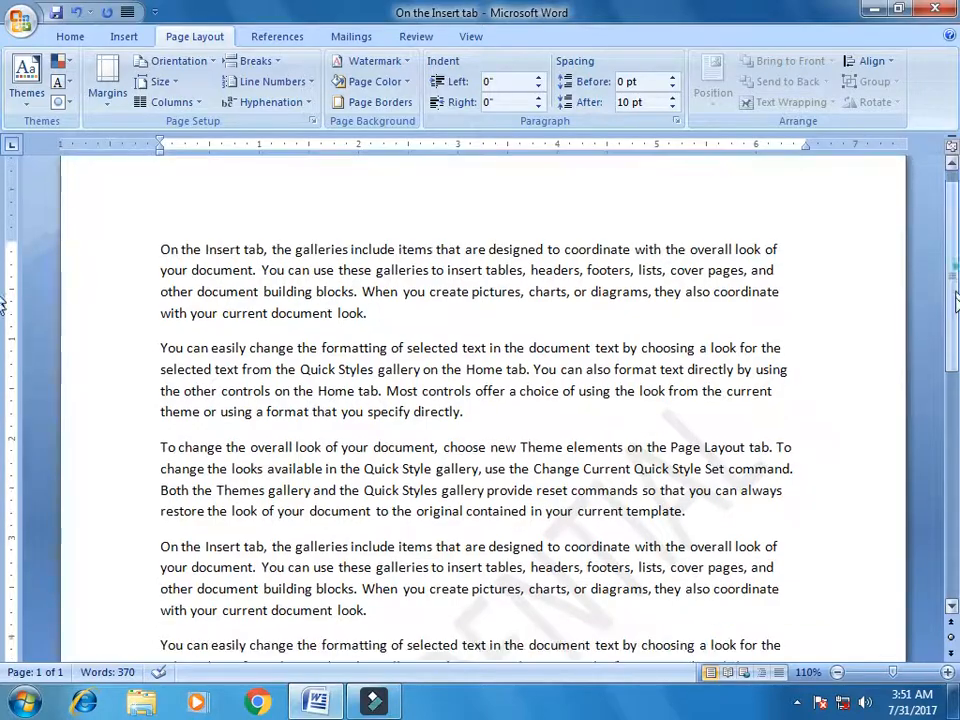
pyautogui.scroll(1, 3, 455)
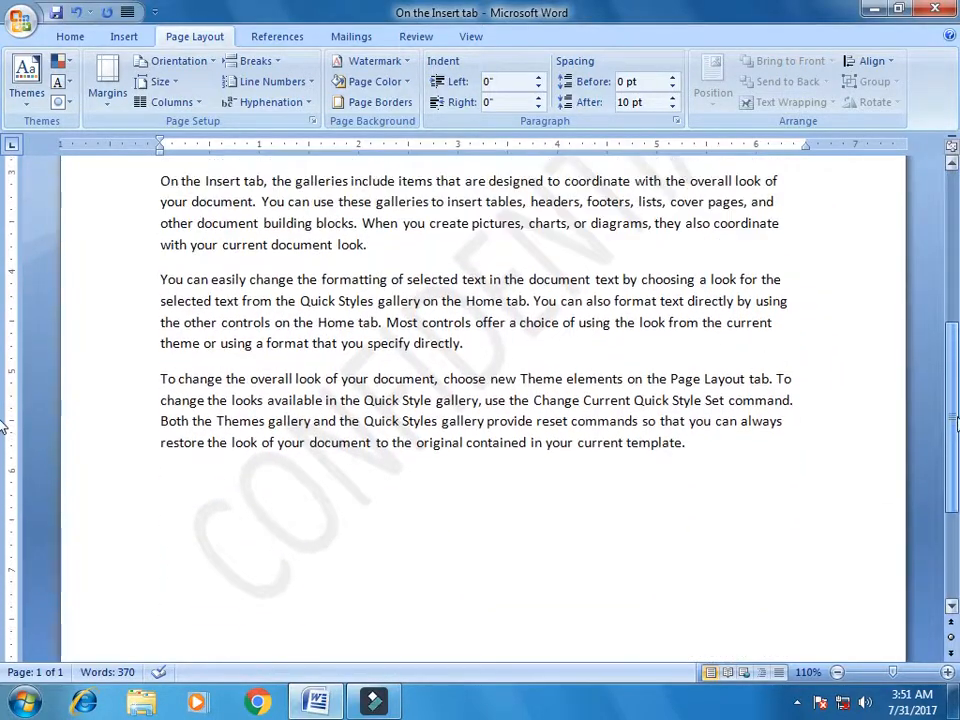
pyautogui.scroll(-1, 3, 445)
pyautogui.scroll(1, 3, 440)
pyautogui.scroll(7, 3, 430)
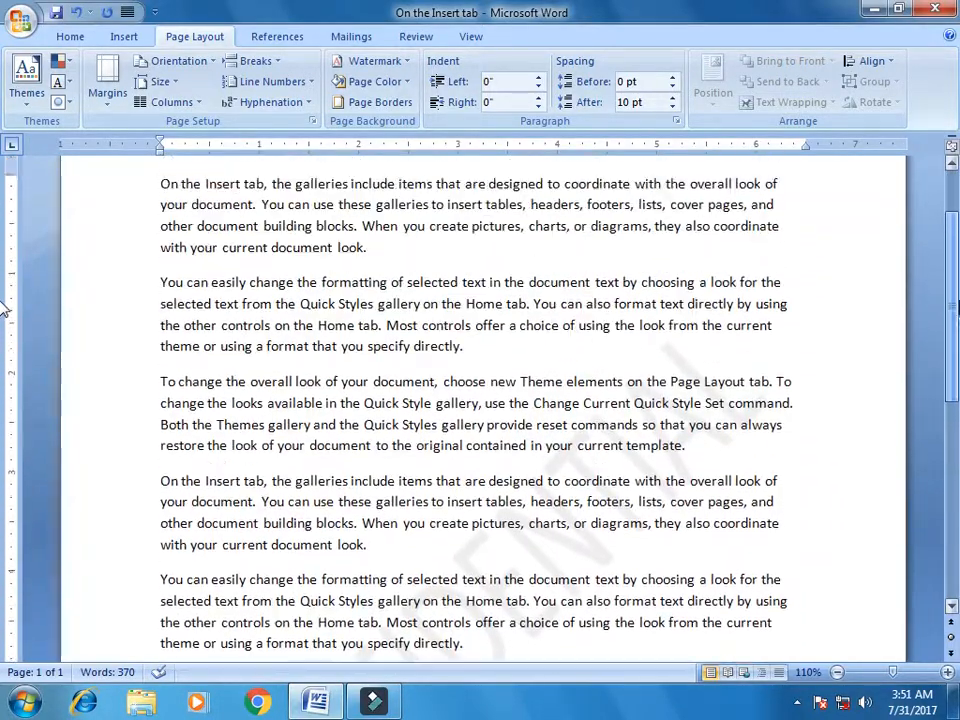
pyautogui.scroll(-4, 3, 415)
pyautogui.scroll(-1, 3, 410)
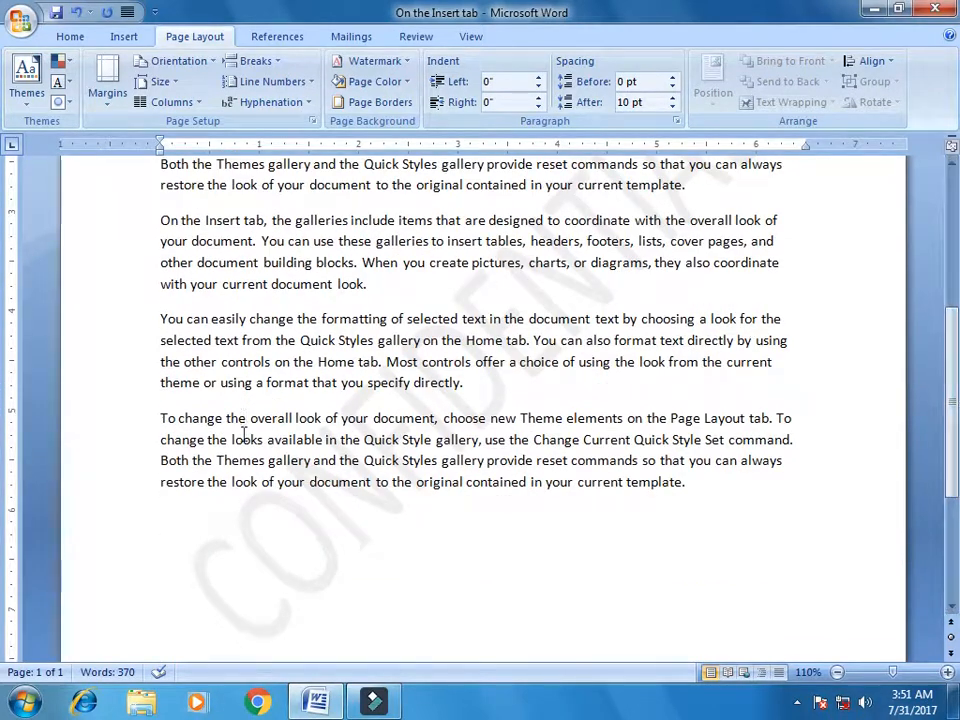
# Start a custom text watermark and set its text to ENGLISH NOTES
pyautogui.click(385, 62)
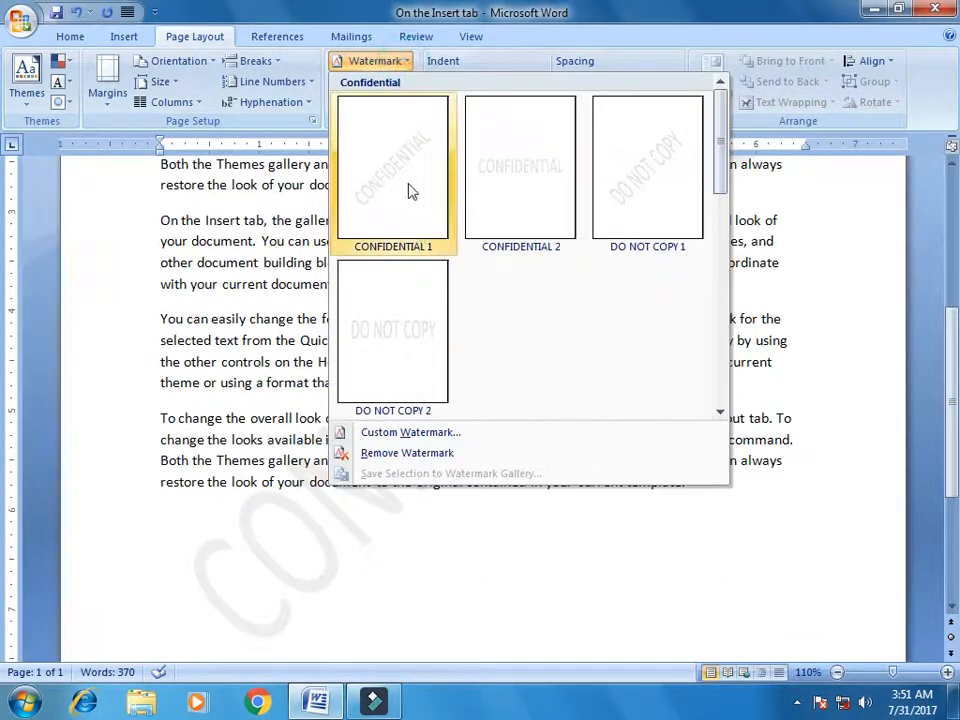
pyautogui.click(405, 431)
pyautogui.moveTo(435, 195); pyautogui.dragTo(445, 72)
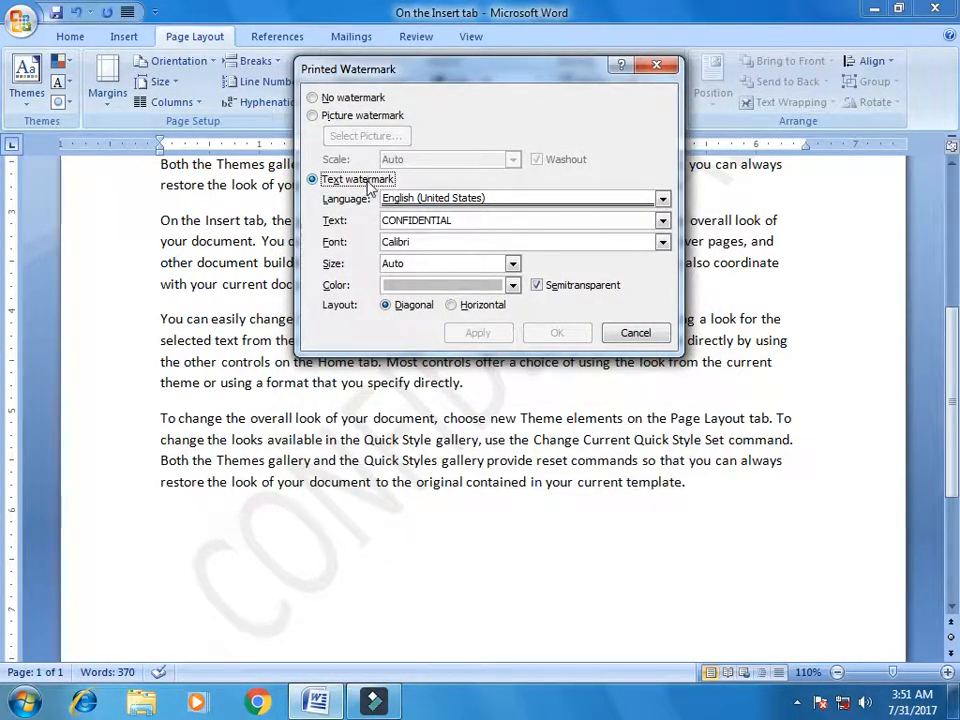
pyautogui.doubleClick(446, 221)
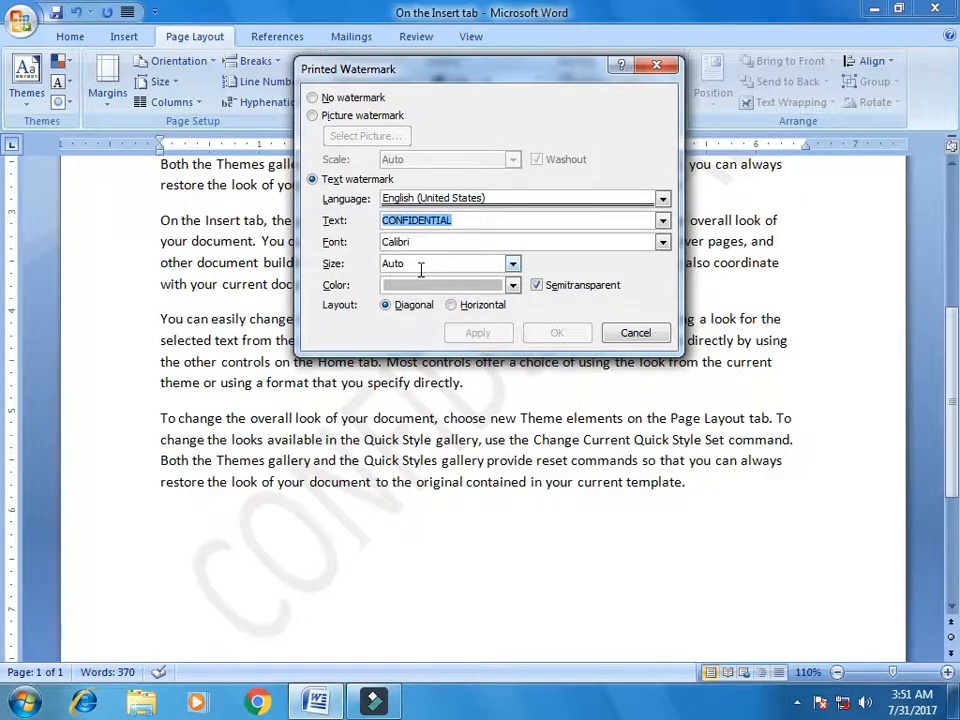
pyautogui.write('ENGLISH NOTES')
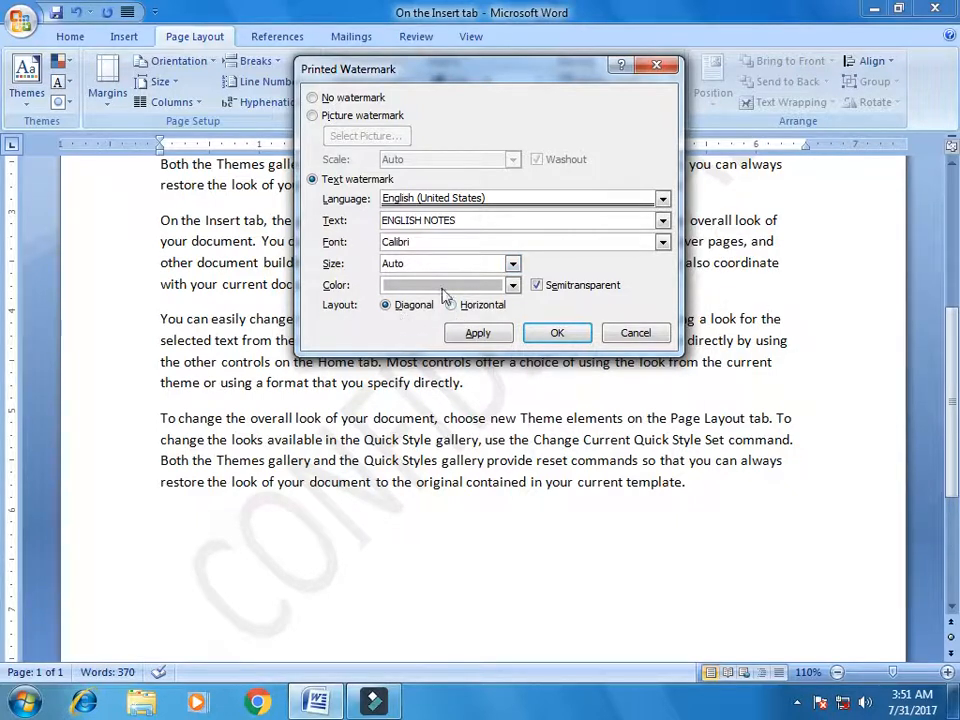
# Set the custom watermark's font to Californian FB and its color to theme orange, and apply it to the document
pyautogui.click(662, 242)
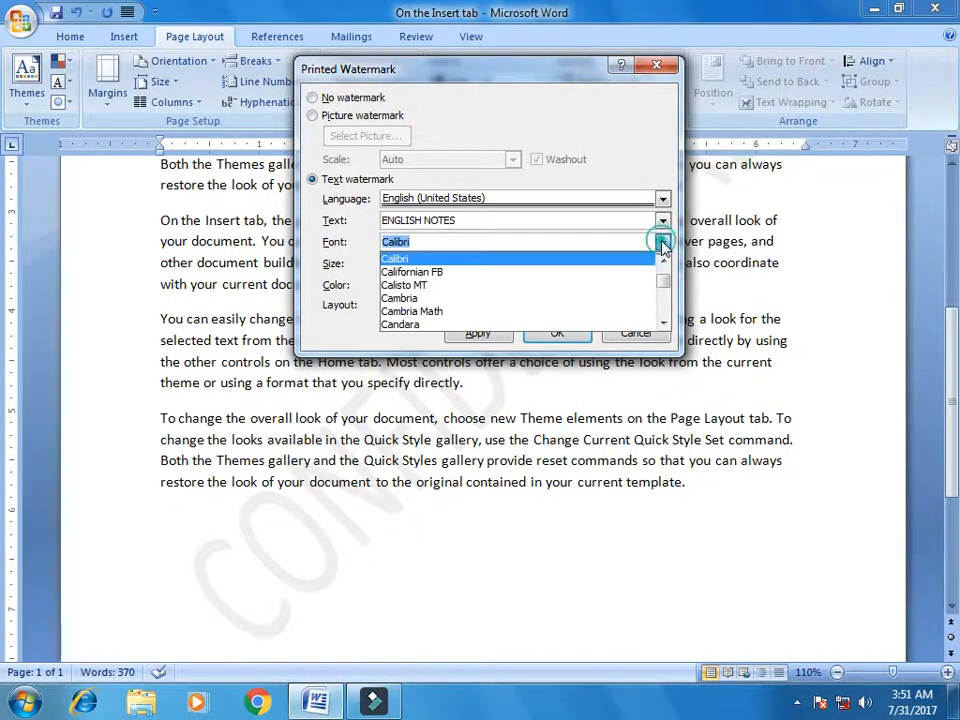
pyautogui.click(486, 276)
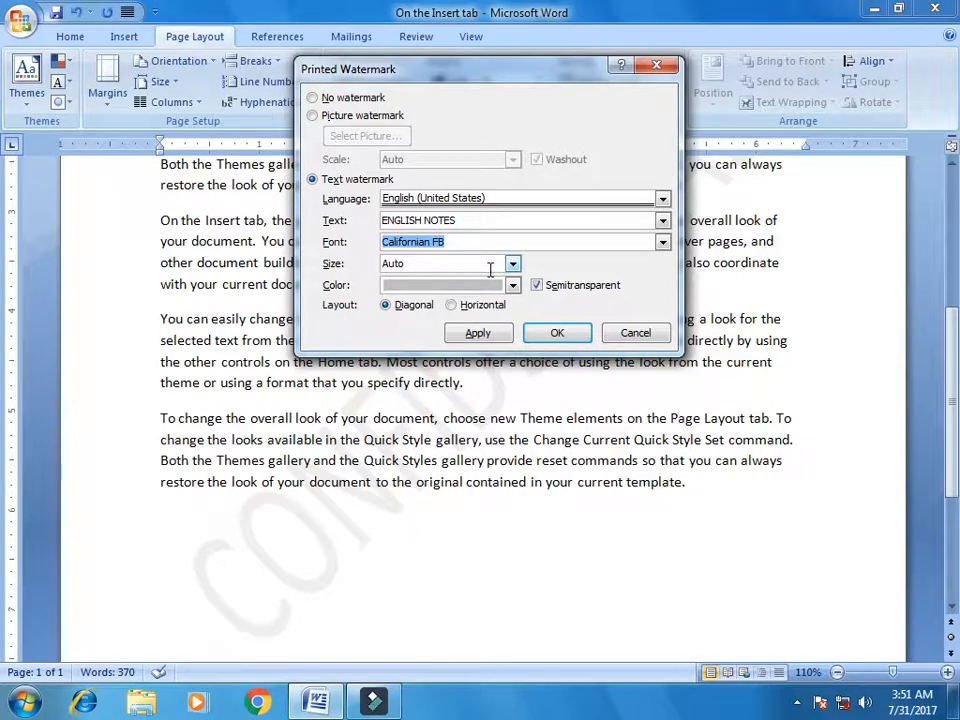
pyautogui.click(512, 263)
pyautogui.click(517, 278)
pyautogui.click(512, 264)
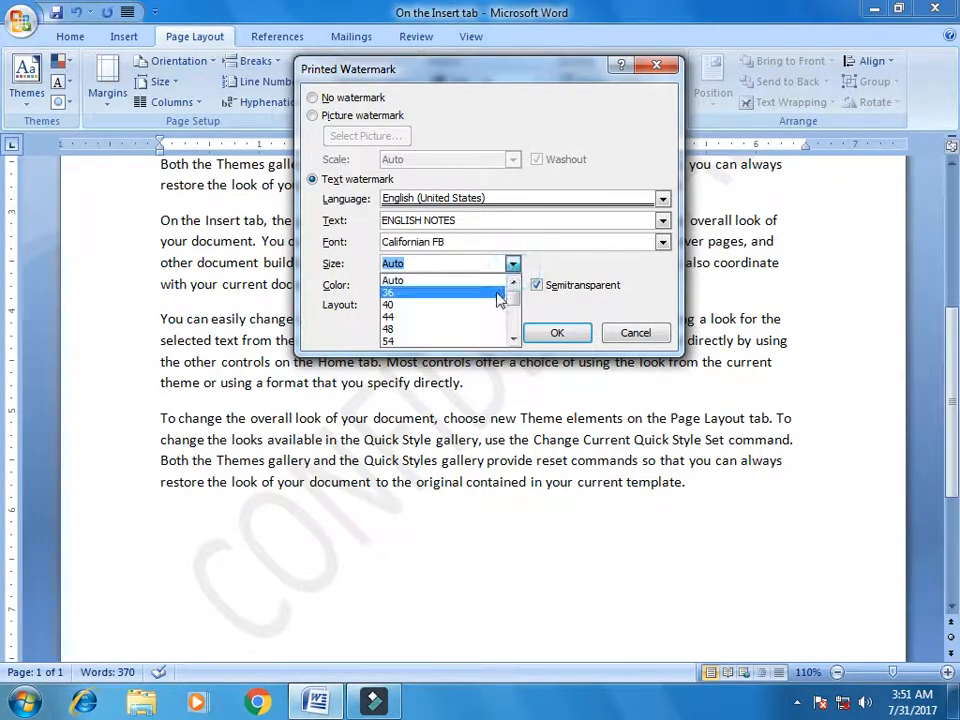
pyautogui.click(604, 270)
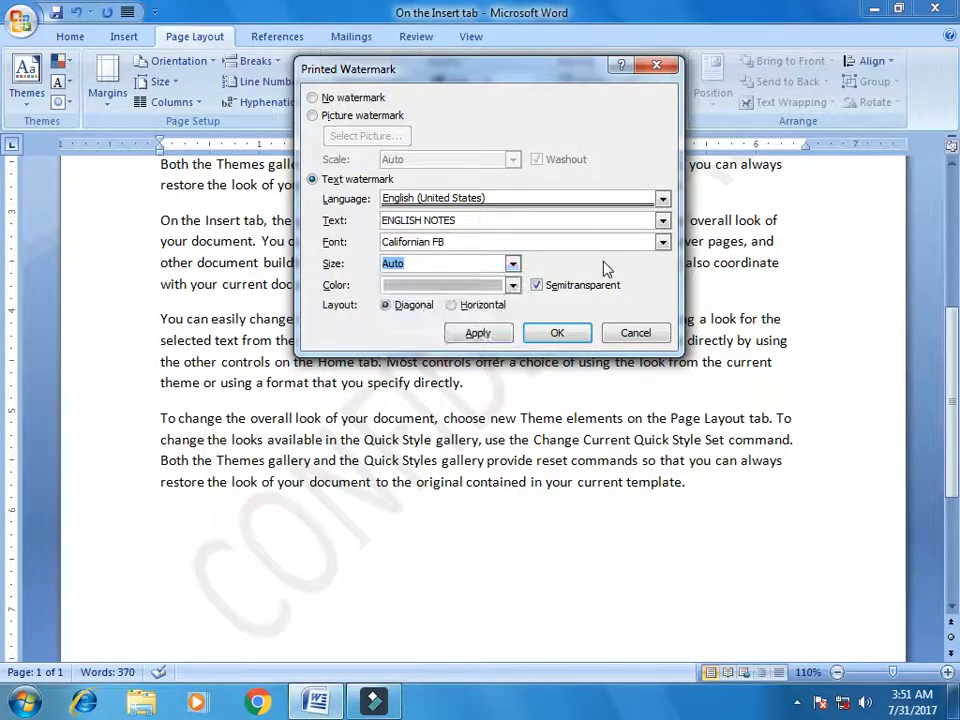
pyautogui.click(512, 285)
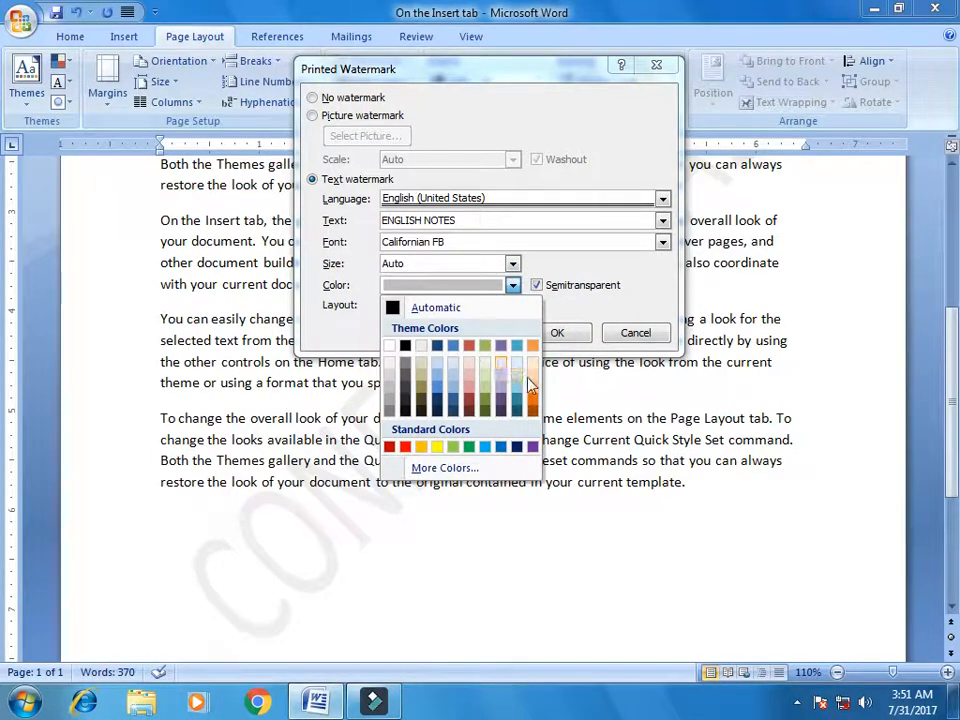
pyautogui.click(533, 345)
pyautogui.click(477, 332)
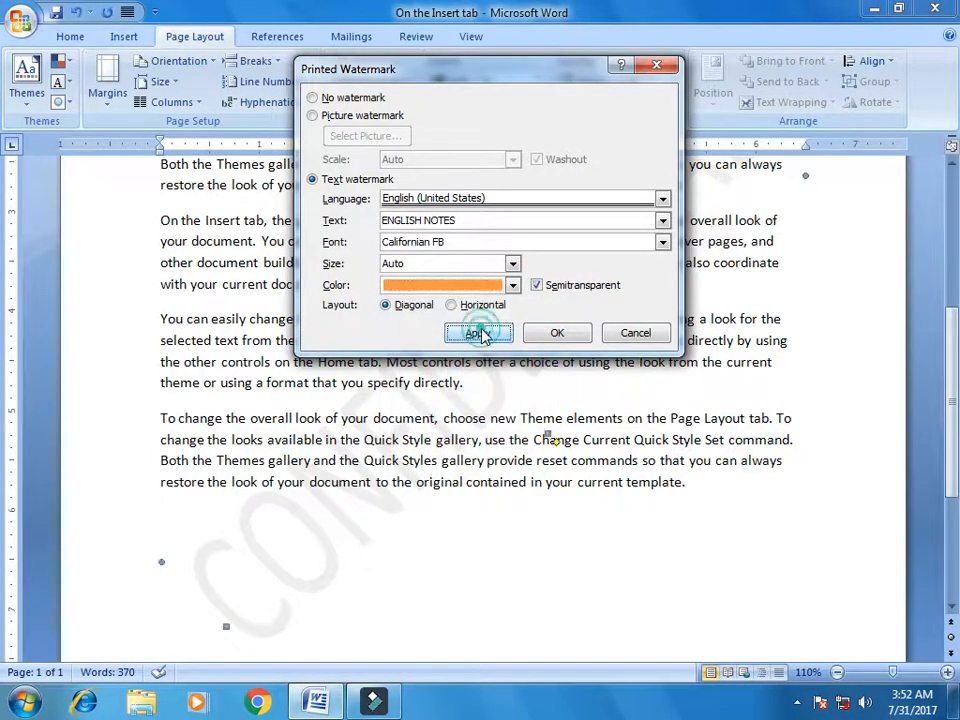
pyautogui.click(636, 333)
pyautogui.moveTo(950, 405); pyautogui.dragTo(936, 366)
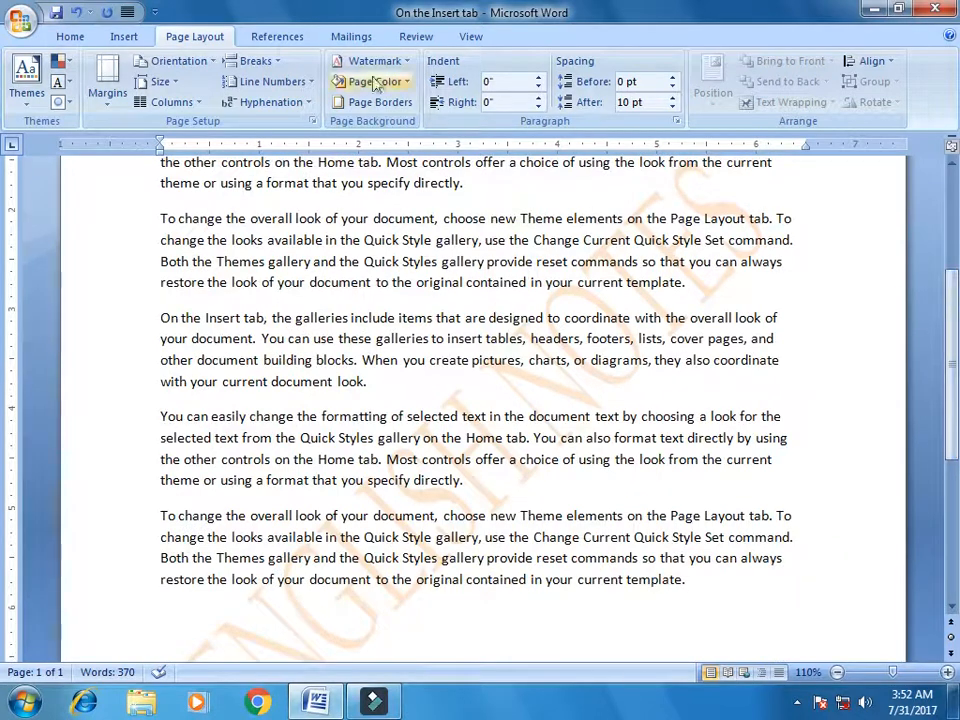
# Replace the watermark with the DO NOT COPY 1 preset and customize its text to ONLINECOMPUTERCOACHING
pyautogui.click(406, 61)
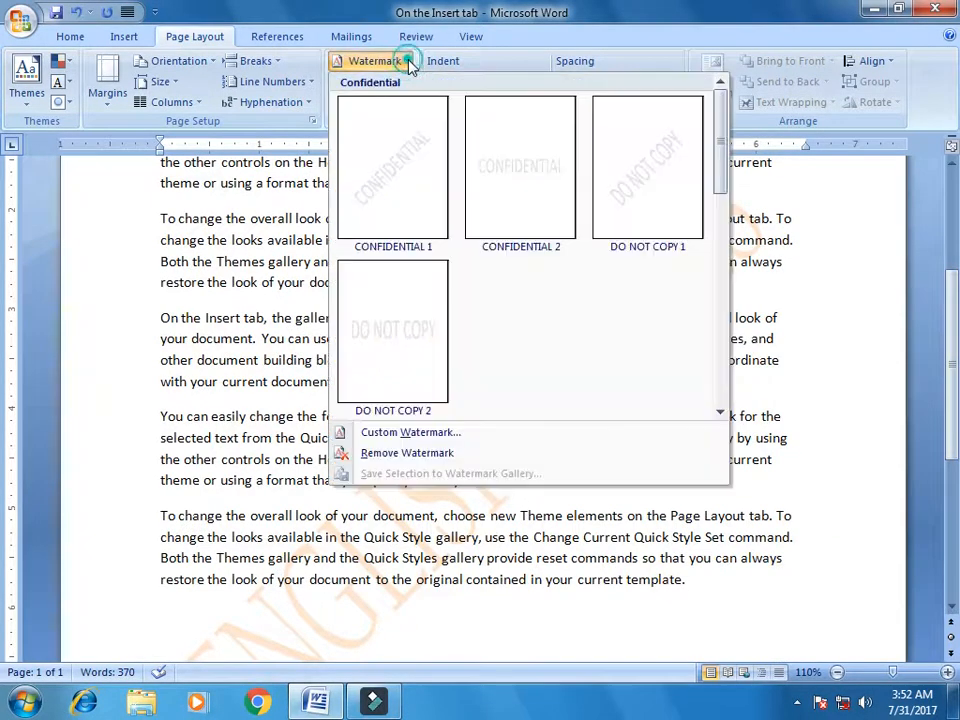
pyautogui.click(672, 186)
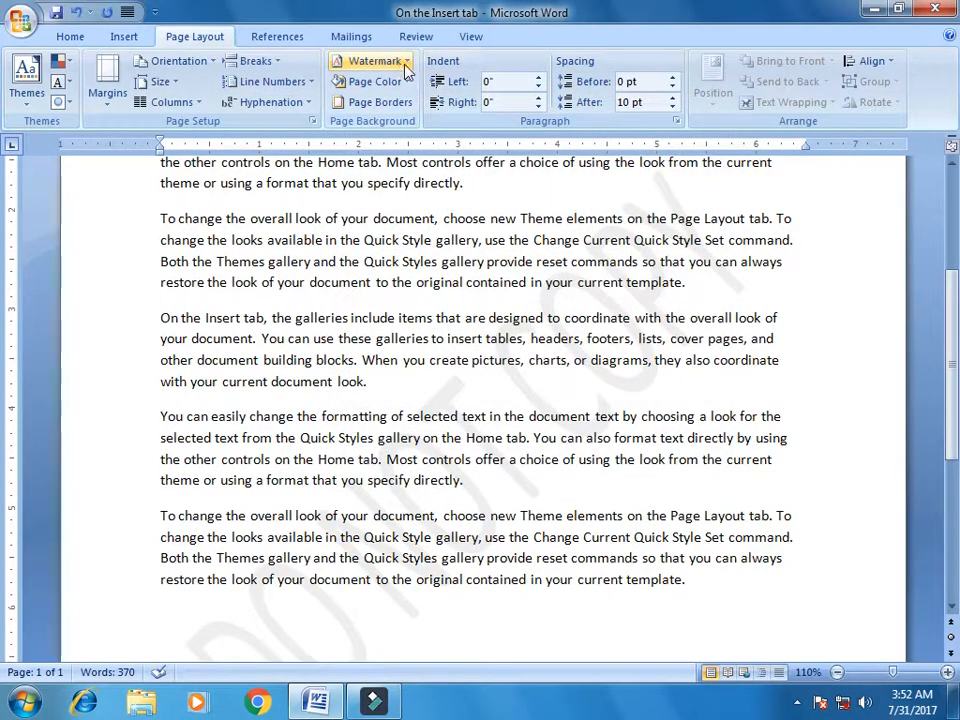
pyautogui.click(406, 64)
pyautogui.click(441, 433)
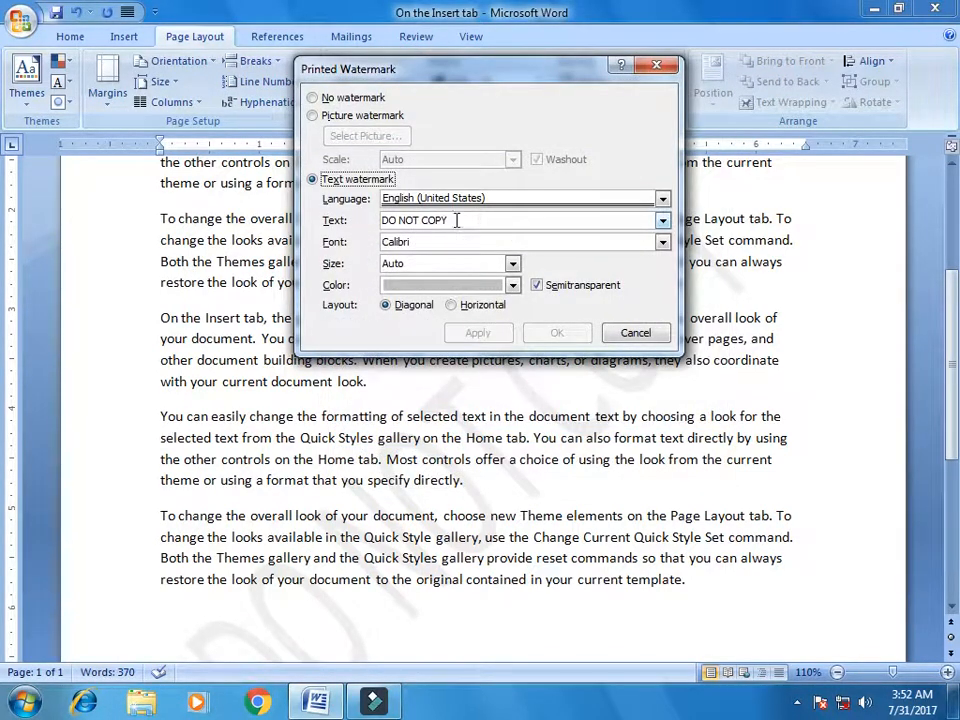
pyautogui.click(456, 220)
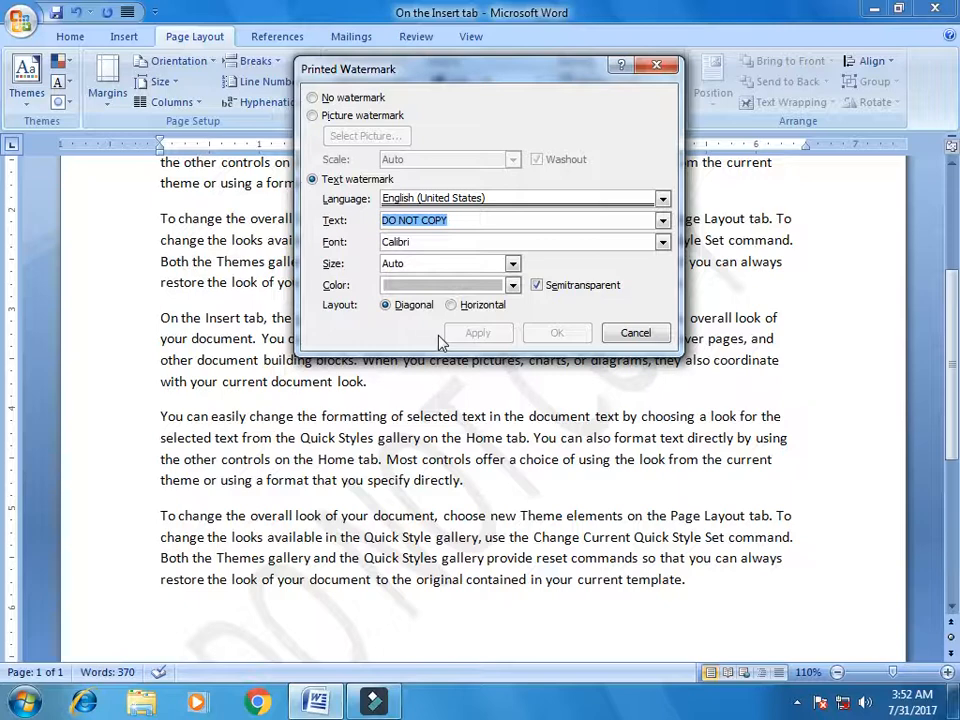
pyautogui.write('ONLINECOMPUTER')
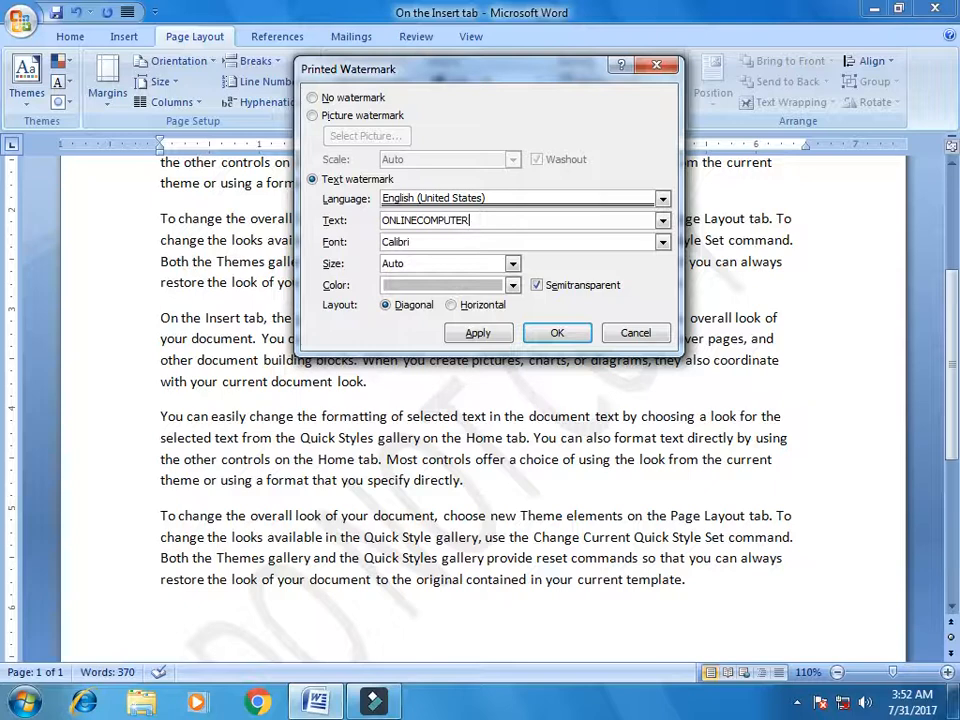
pyautogui.write('COACHING')
pyautogui.click(483, 333)
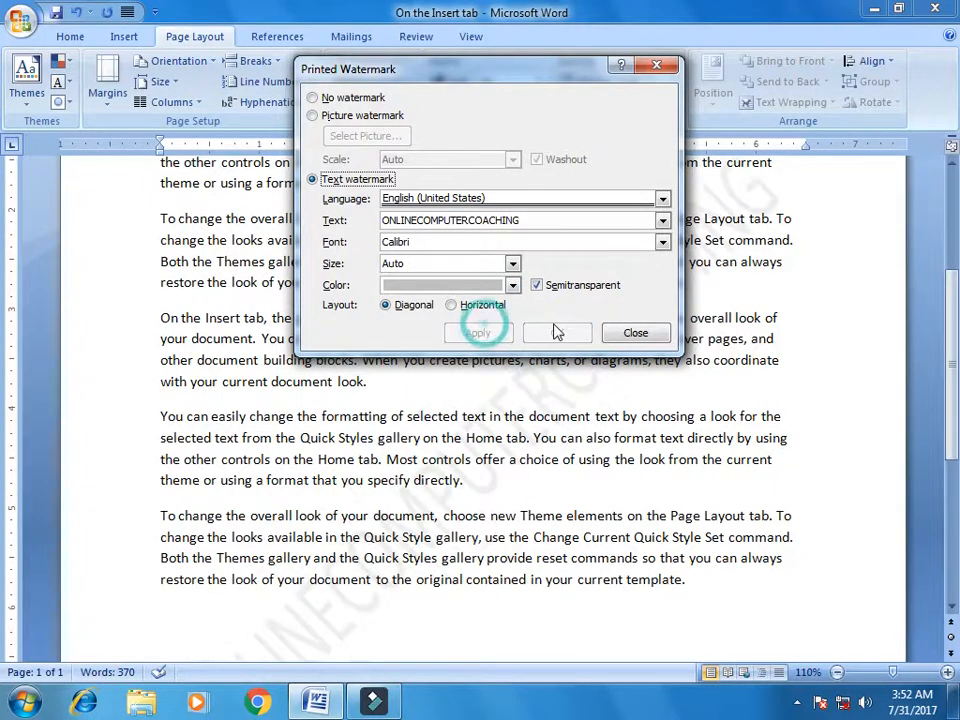
pyautogui.click(634, 331)
pyautogui.moveTo(950, 317)
pyautogui.mouseDown()
pyautogui.moveTo(942, 461)
pyautogui.moveTo(945, 295)
pyautogui.mouseUp()
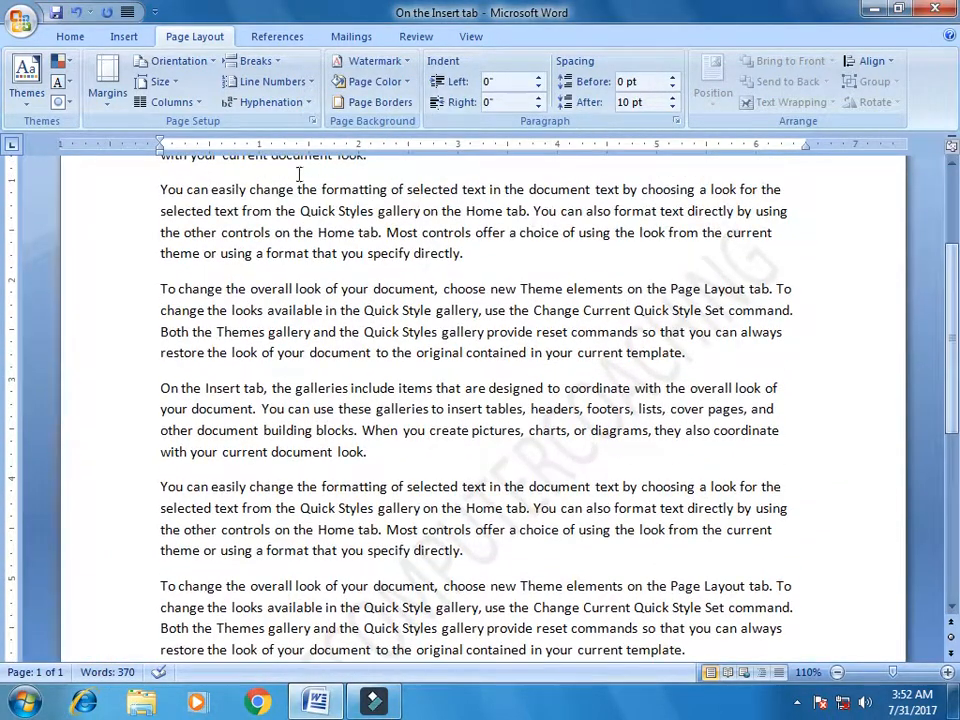
# Change the custom text watermark's color to standard red
pyautogui.click(385, 62)
pyautogui.click(430, 431)
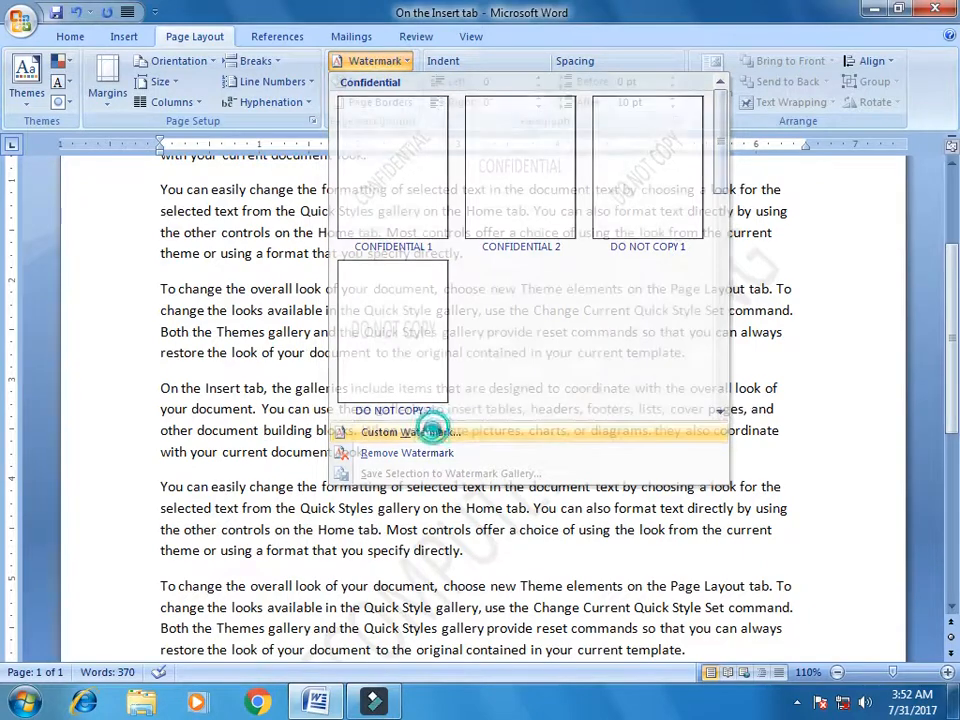
pyautogui.click(492, 284)
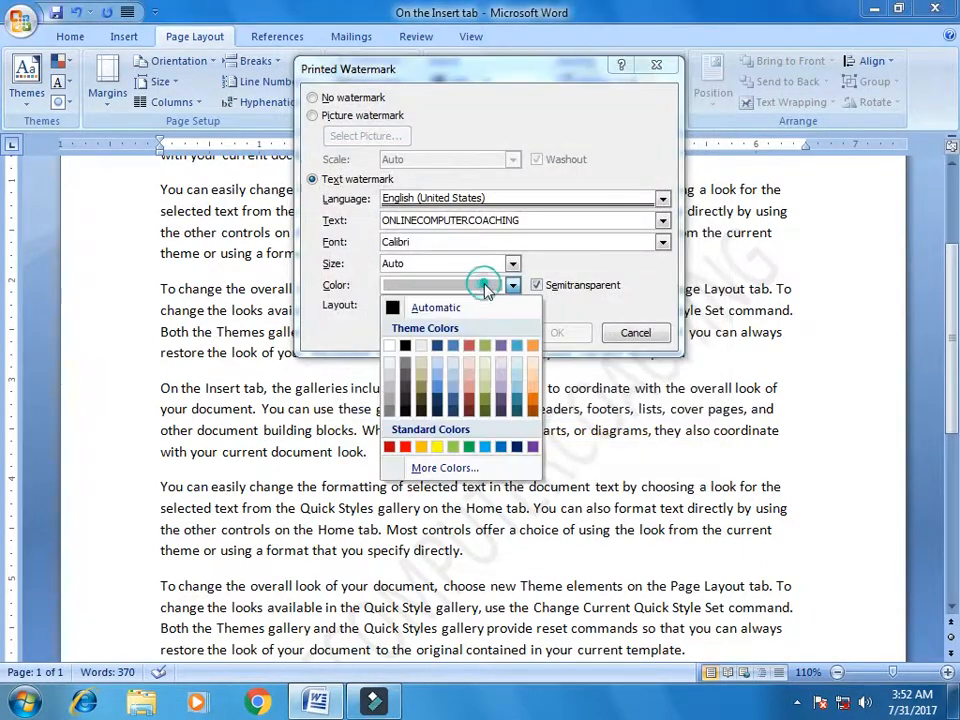
pyautogui.click(406, 449)
pyautogui.click(557, 333)
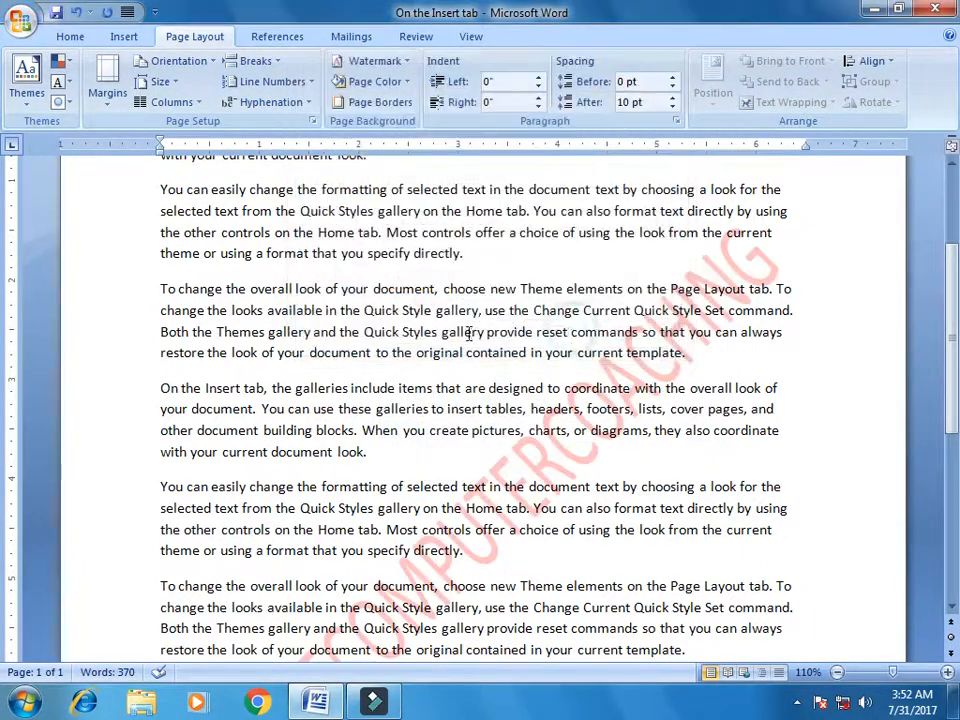
pyautogui.moveTo(955, 330); pyautogui.dragTo(953, 285)
pyautogui.scroll(-5, 430, 224)
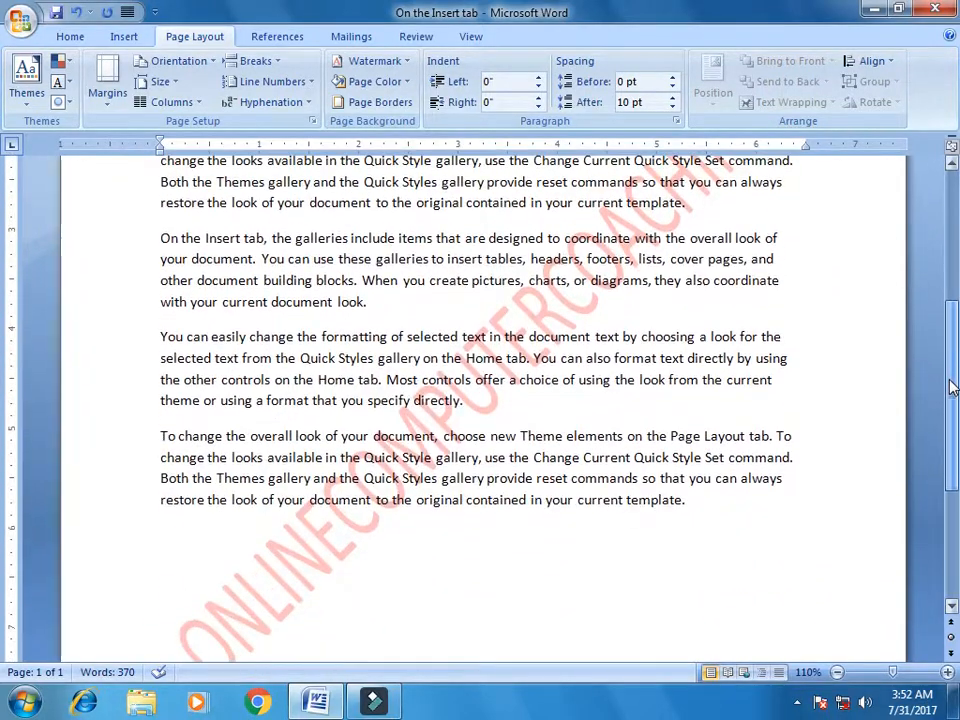
# Remove the watermark from the document
pyautogui.click(385, 61)
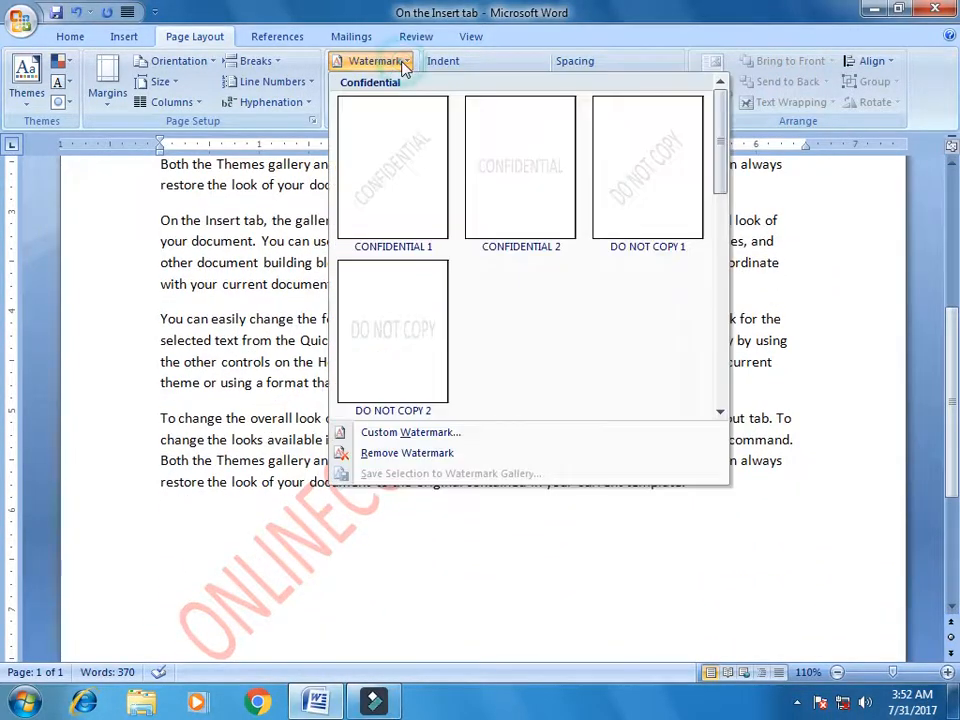
pyautogui.click(422, 455)
pyautogui.scroll(6, 480, 400)
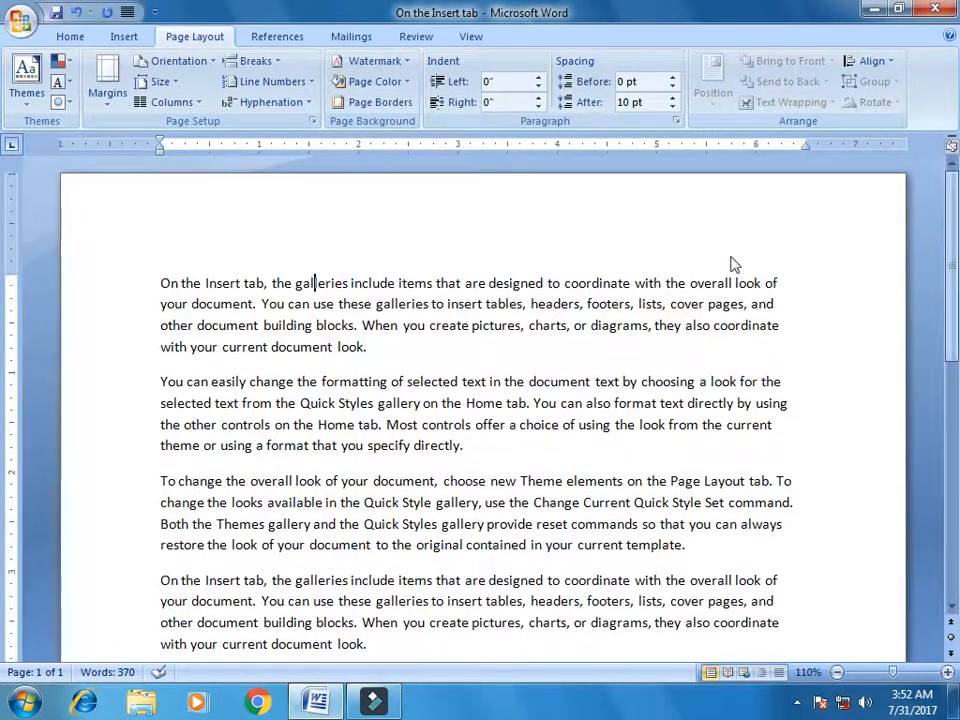
# Set up a custom picture watermark using the image "12 copy" from the Documents library
pyautogui.click(548, 263)
pyautogui.click(313, 284)
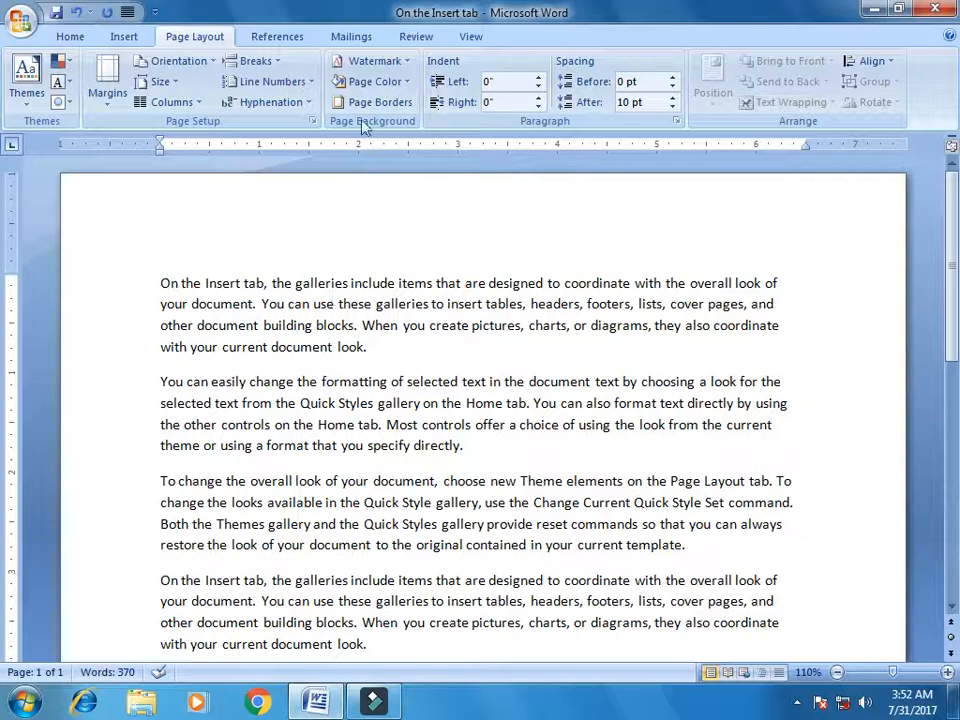
pyautogui.click(398, 62)
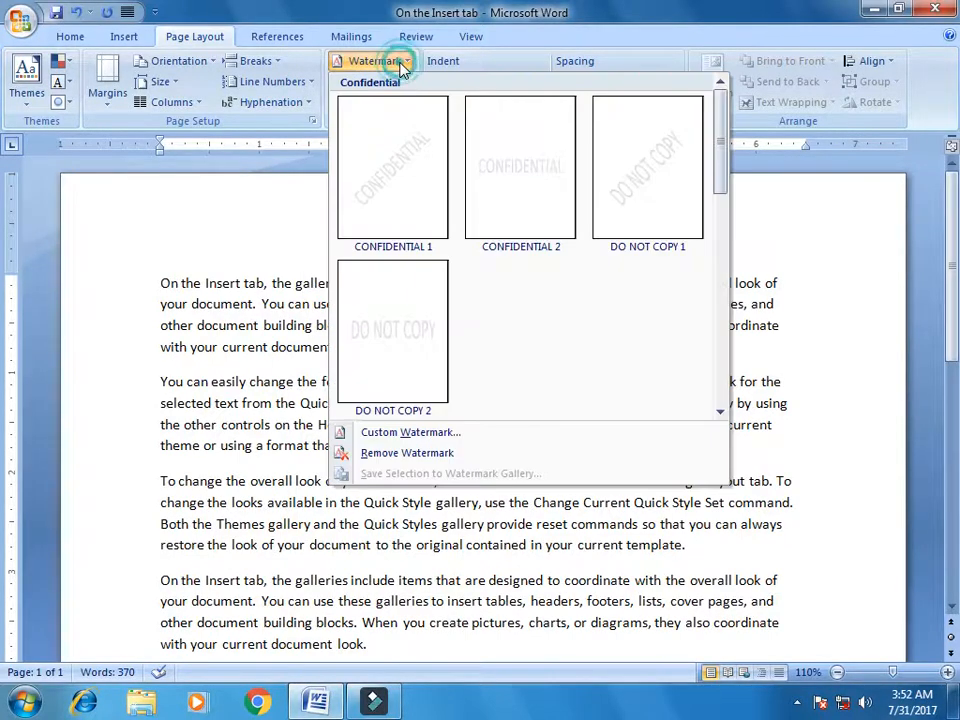
pyautogui.click(413, 435)
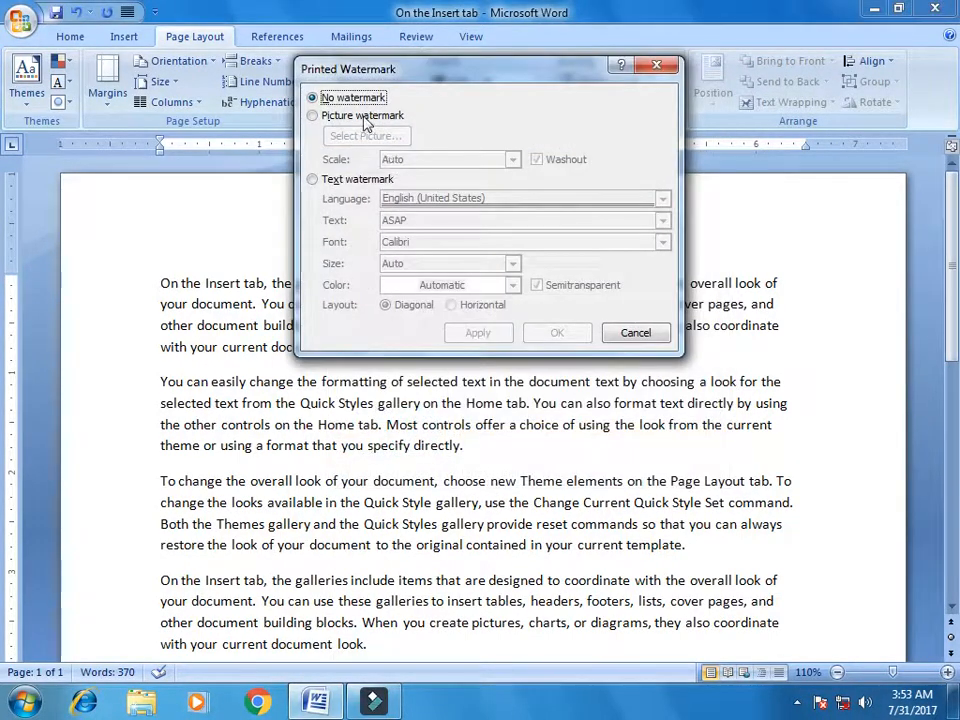
pyautogui.click(322, 116)
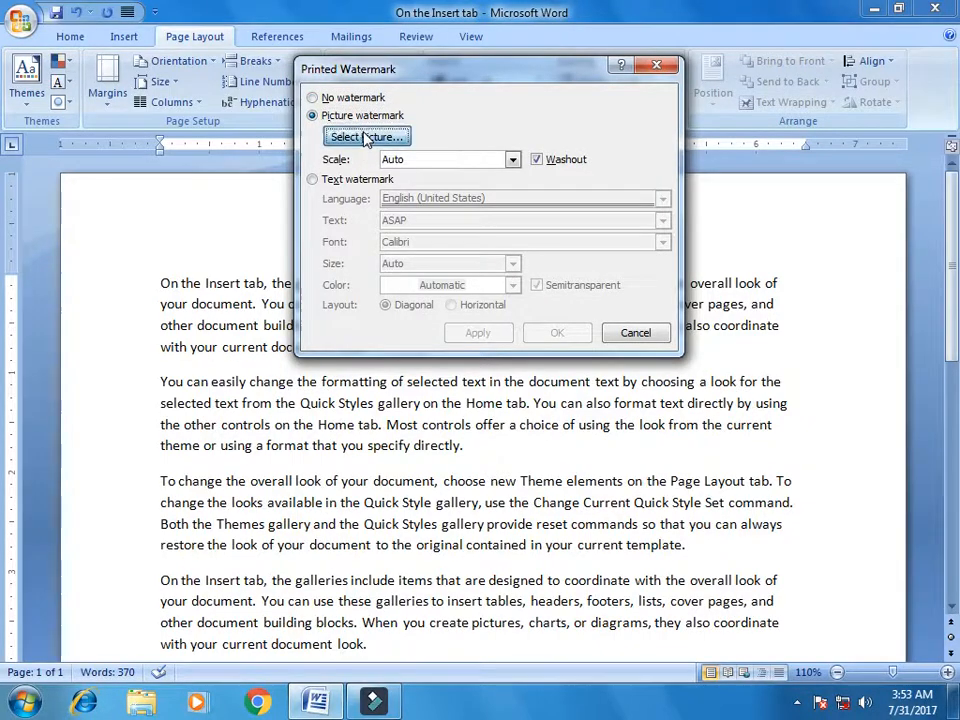
pyautogui.click(370, 136)
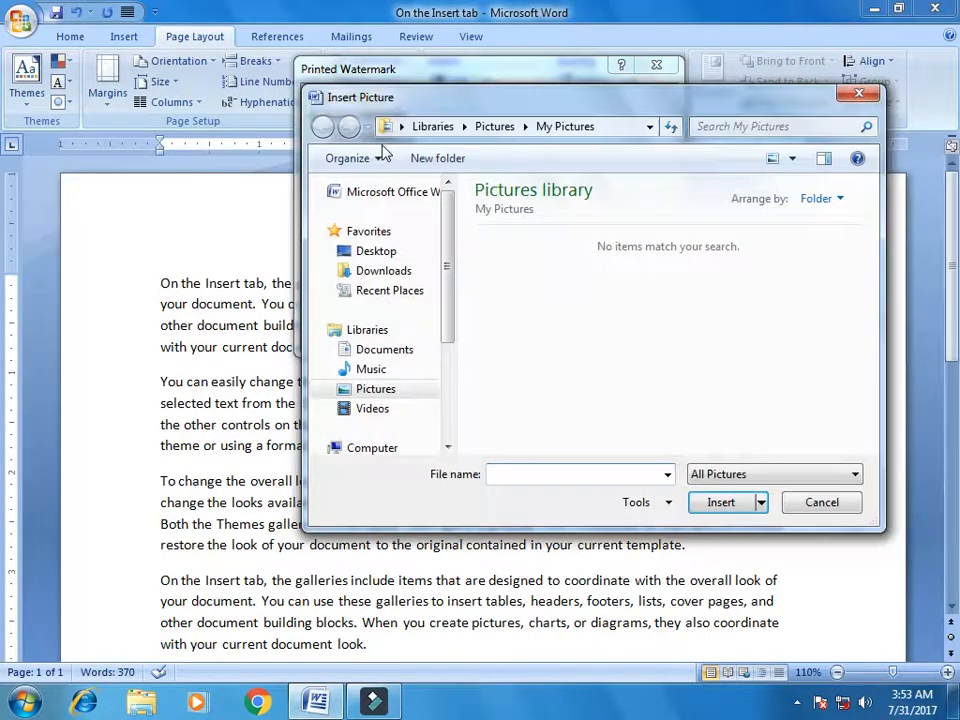
pyautogui.click(397, 272)
pyautogui.click(392, 350)
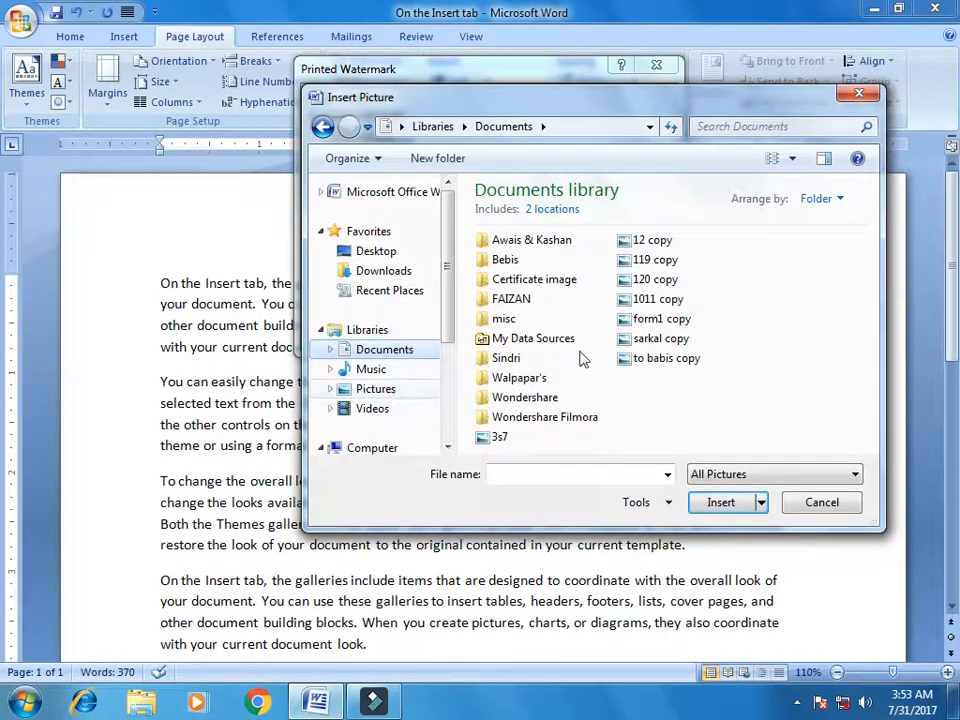
pyautogui.click(652, 240)
pyautogui.click(718, 505)
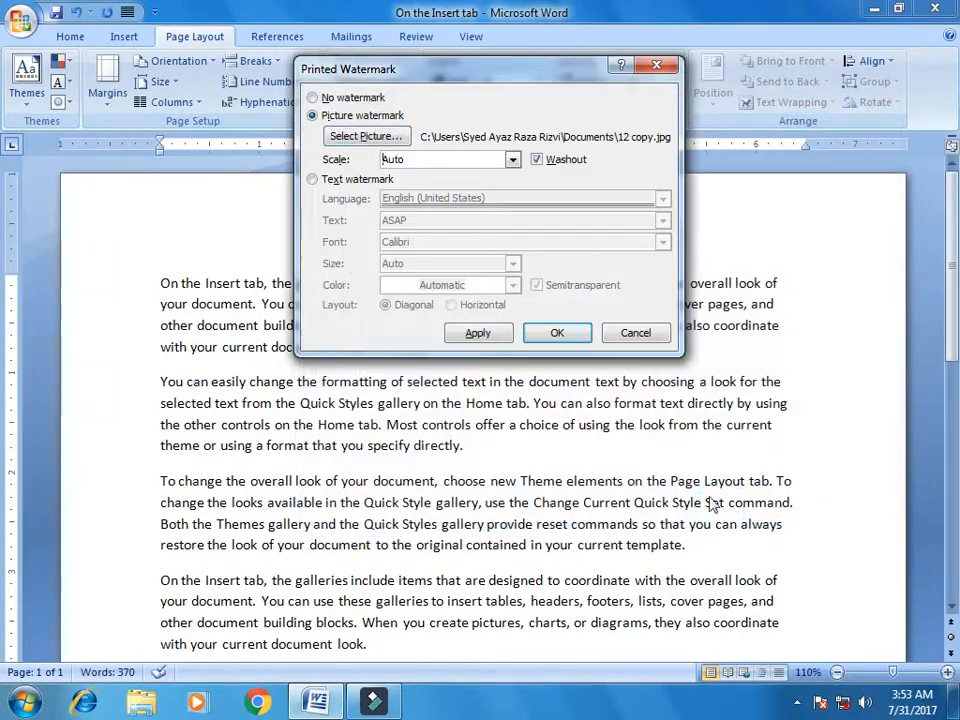
# Apply the picture watermark with automatic scale and washout, and review it down the page
pyautogui.click(478, 333)
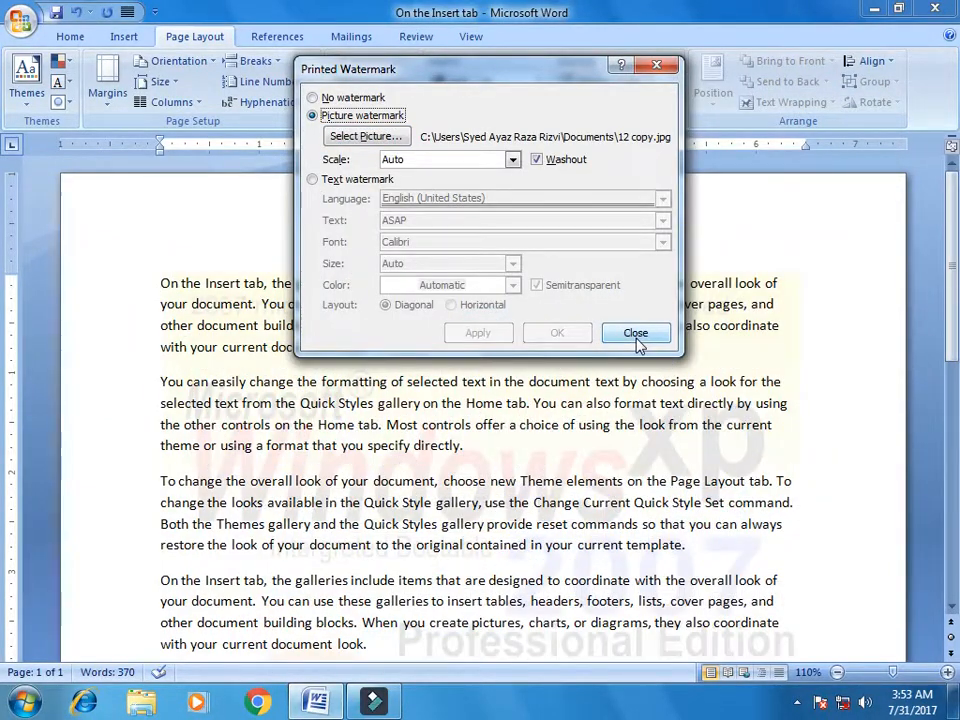
pyautogui.click(636, 333)
pyautogui.scroll(-10, 938, 398)
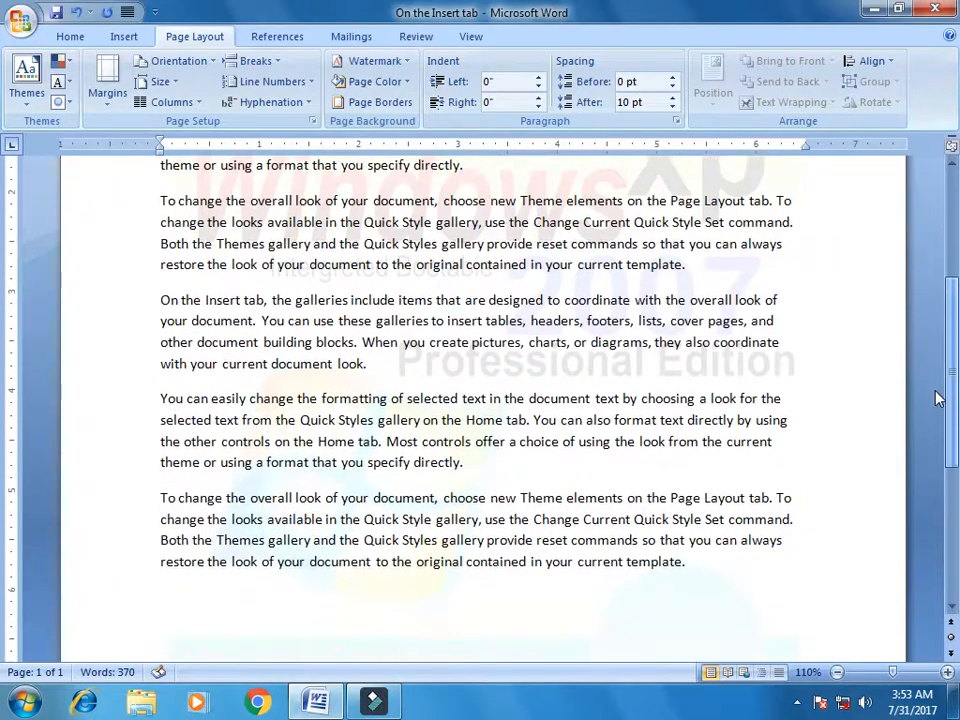
pyautogui.scroll(10, 938, 398)
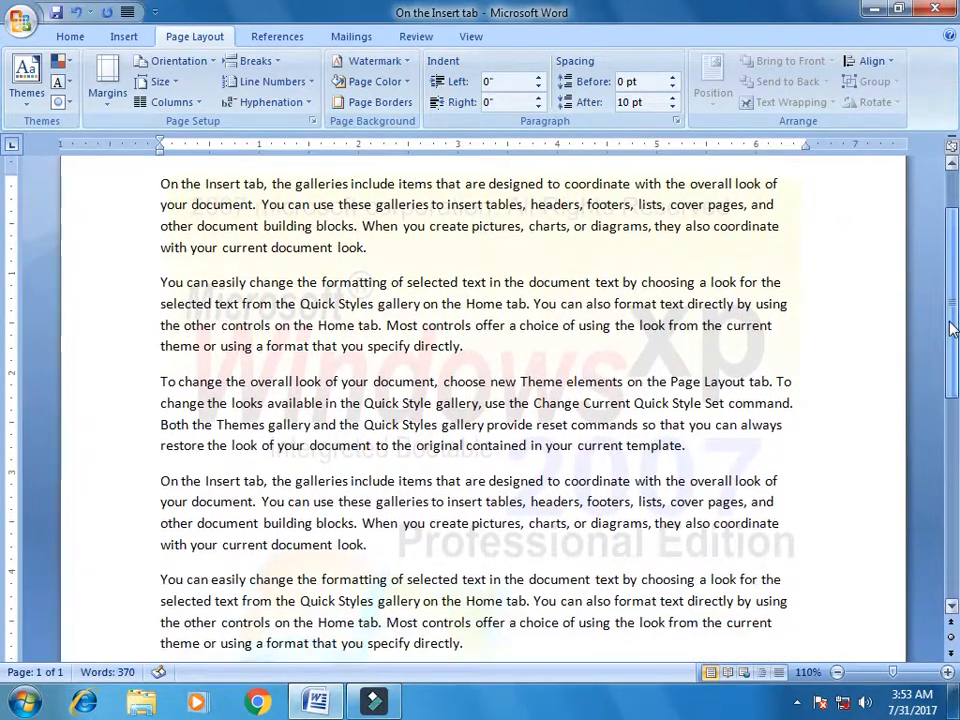
# Remove the picture watermark from the document
pyautogui.click(368, 61)
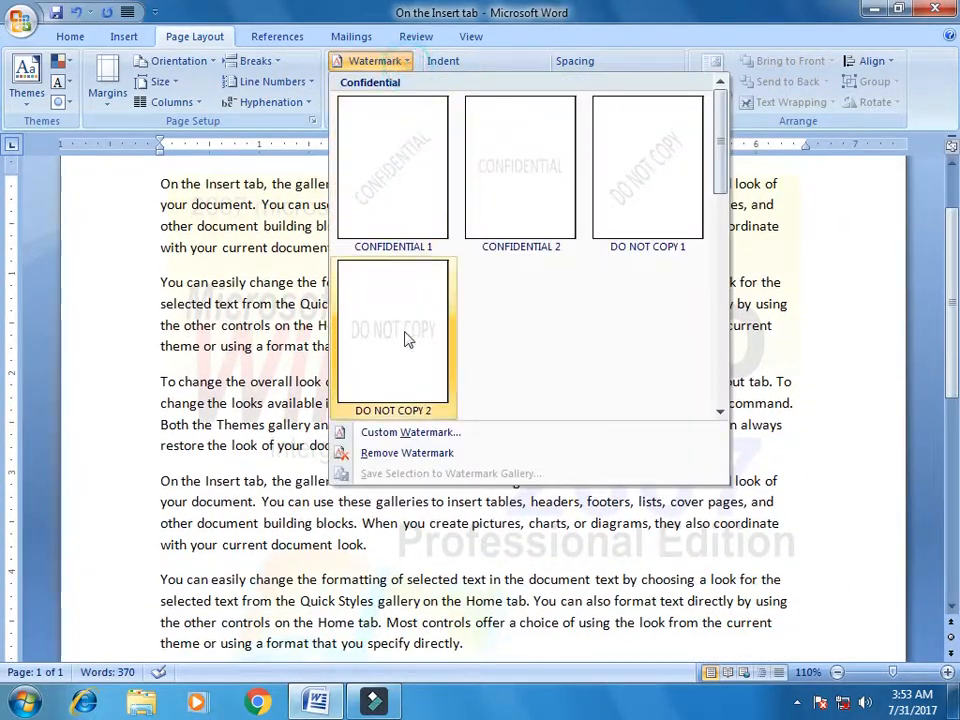
pyautogui.click(427, 455)
pyautogui.click(313, 183)
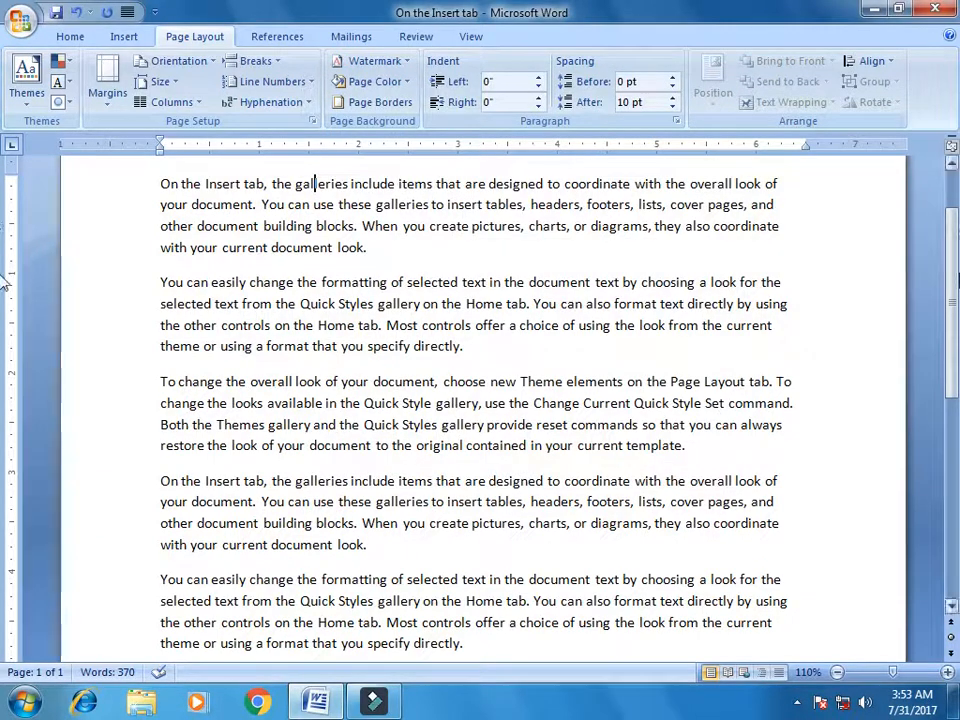
pyautogui.scroll(2, 714, 250)
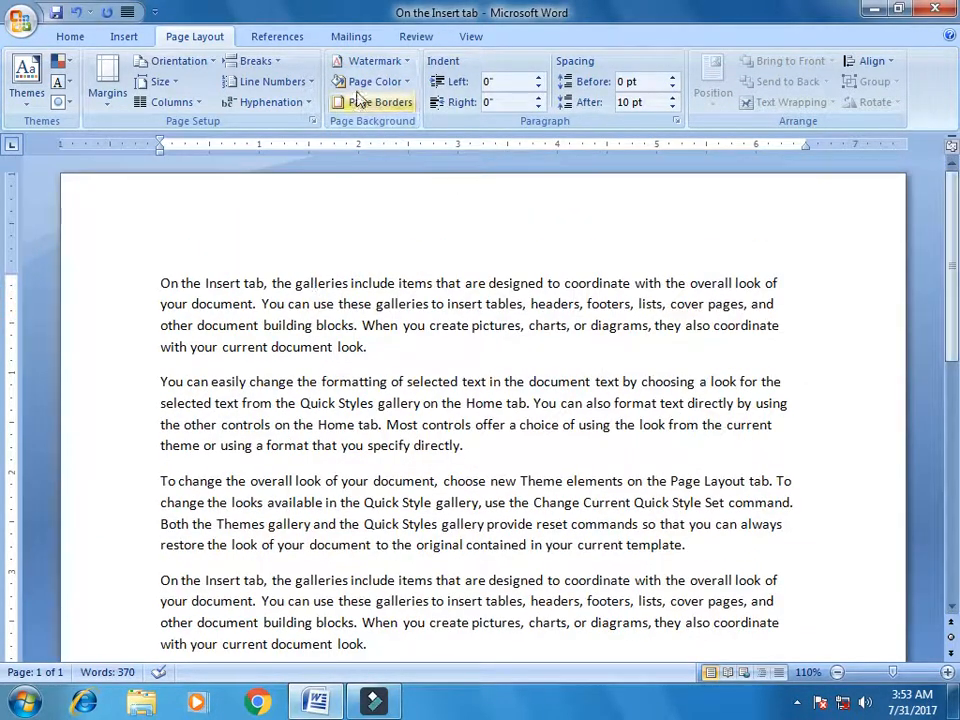
# Set the page color to light pink from the standard palette of additional colors
pyautogui.click(396, 86)
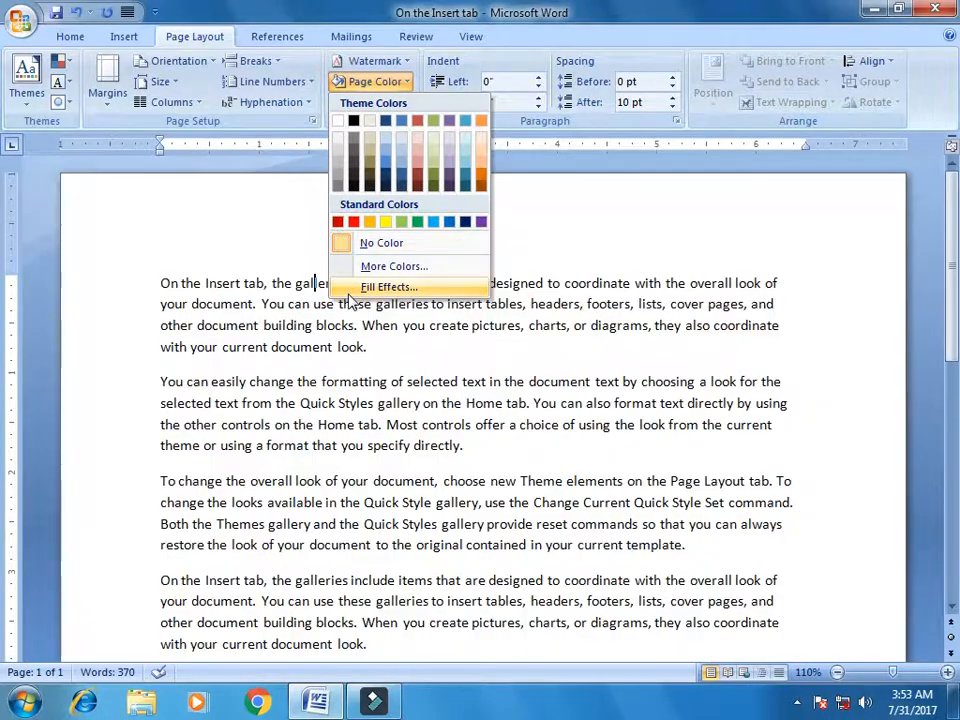
pyautogui.click(428, 267)
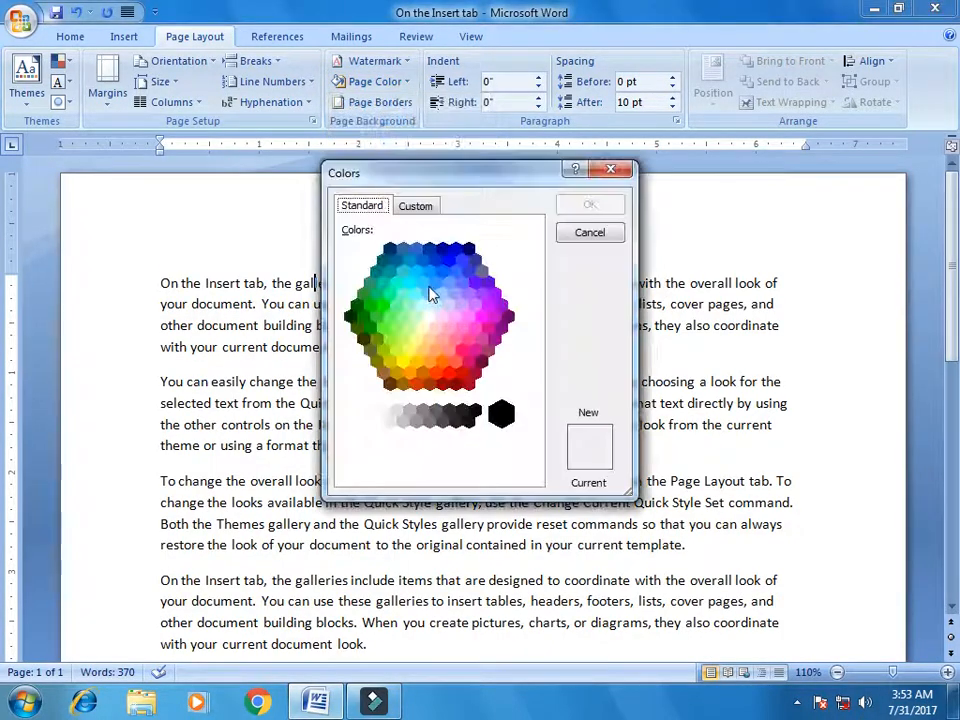
pyautogui.click(435, 282)
pyautogui.click(448, 327)
pyautogui.click(585, 203)
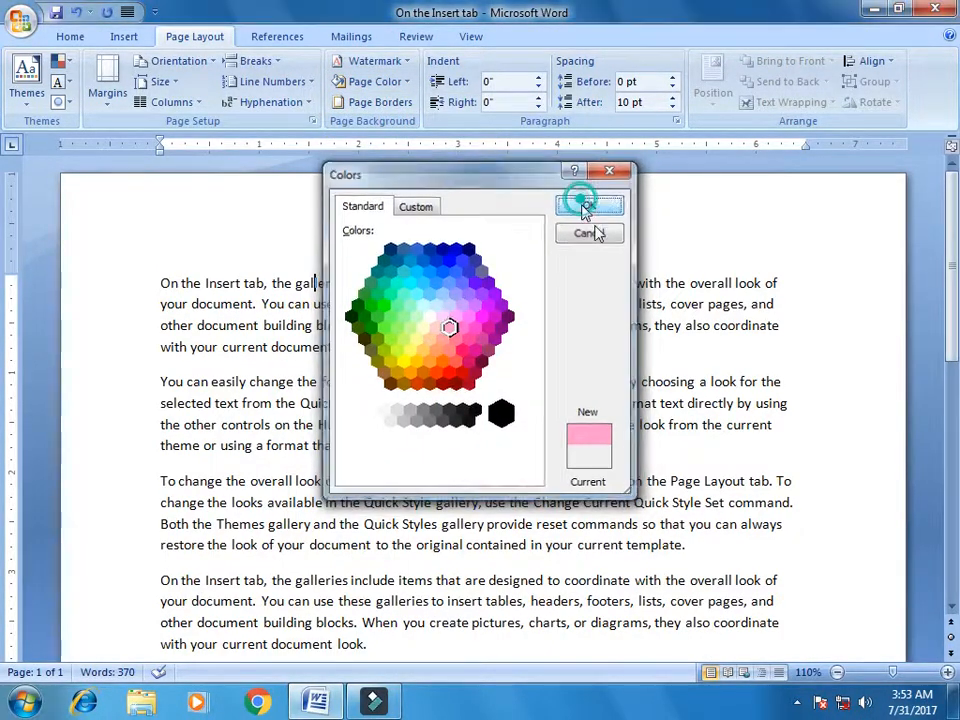
# Set up a one-color gradient page fill, trying two orange theme shades before choosing dark olive green
pyautogui.click(399, 92)
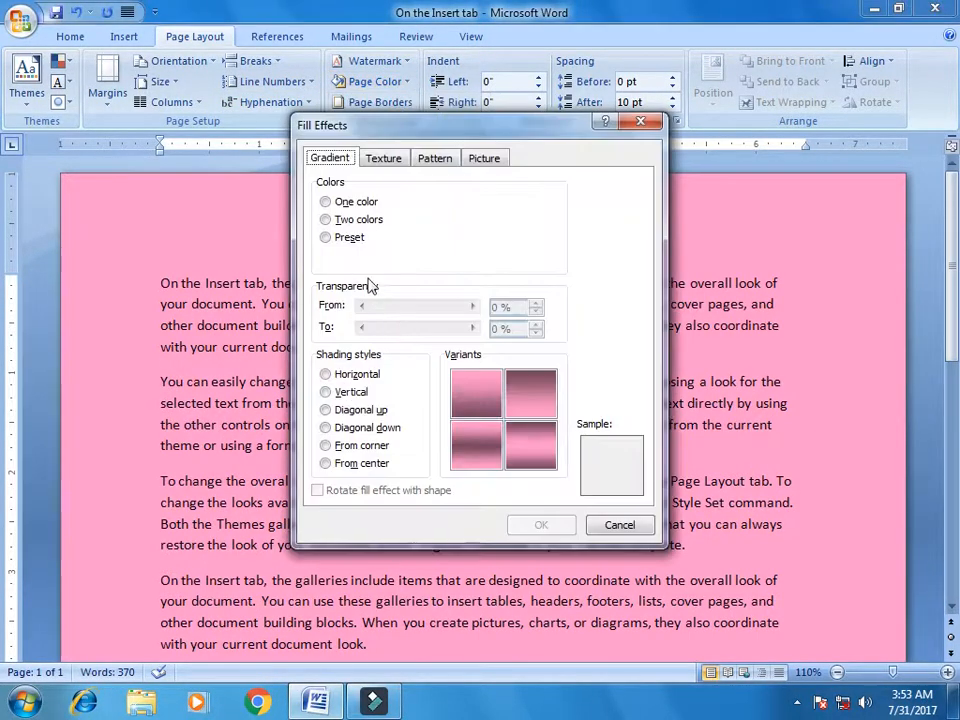
pyautogui.click(326, 202)
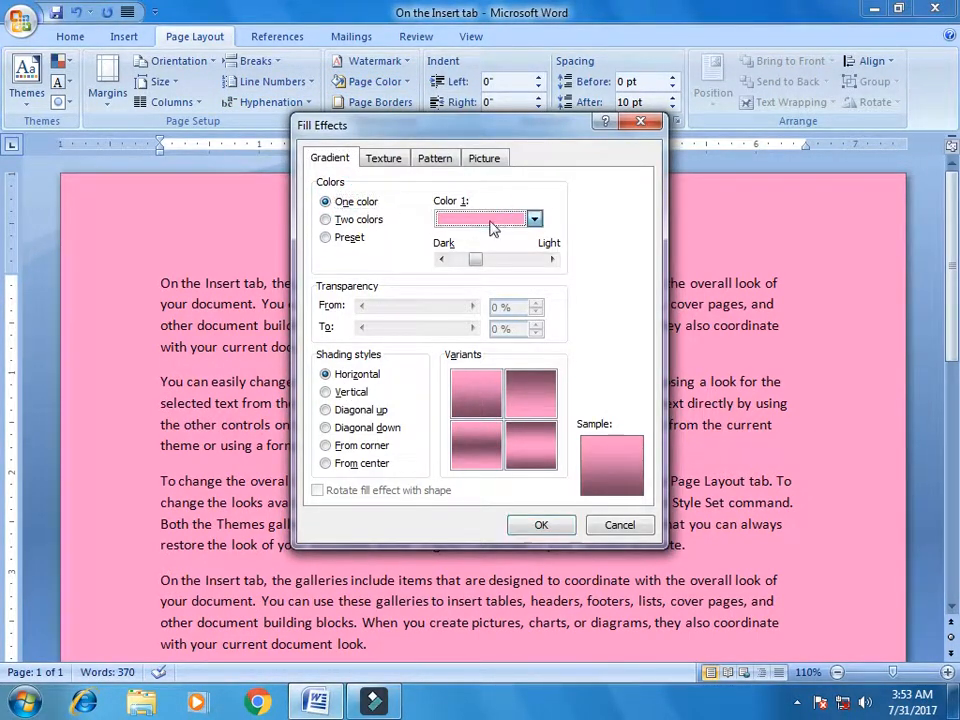
pyautogui.click(533, 219)
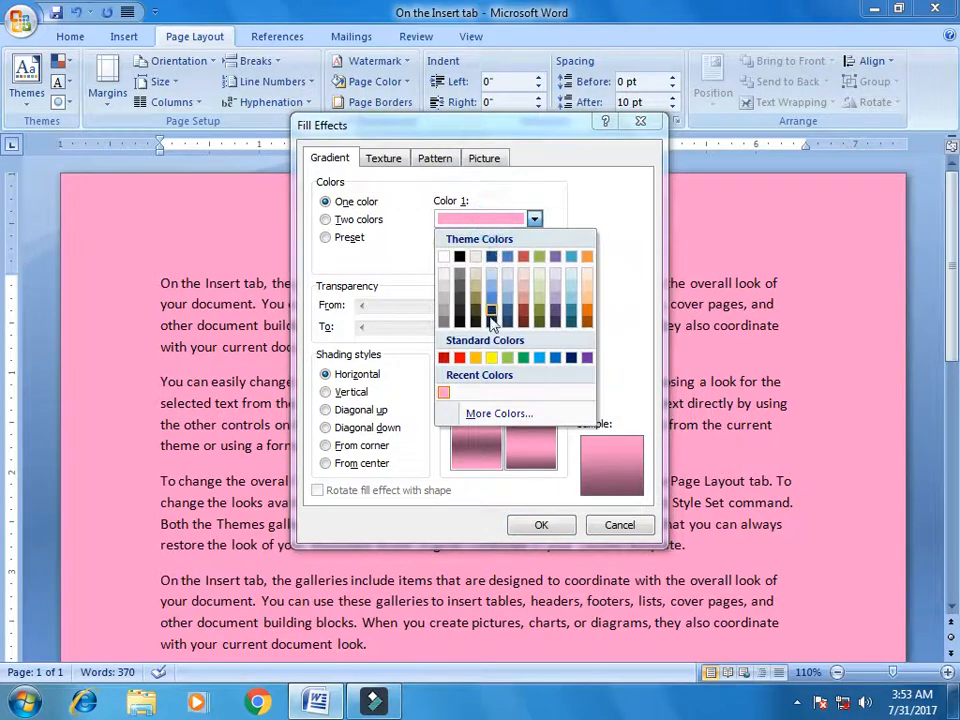
pyautogui.click(586, 310)
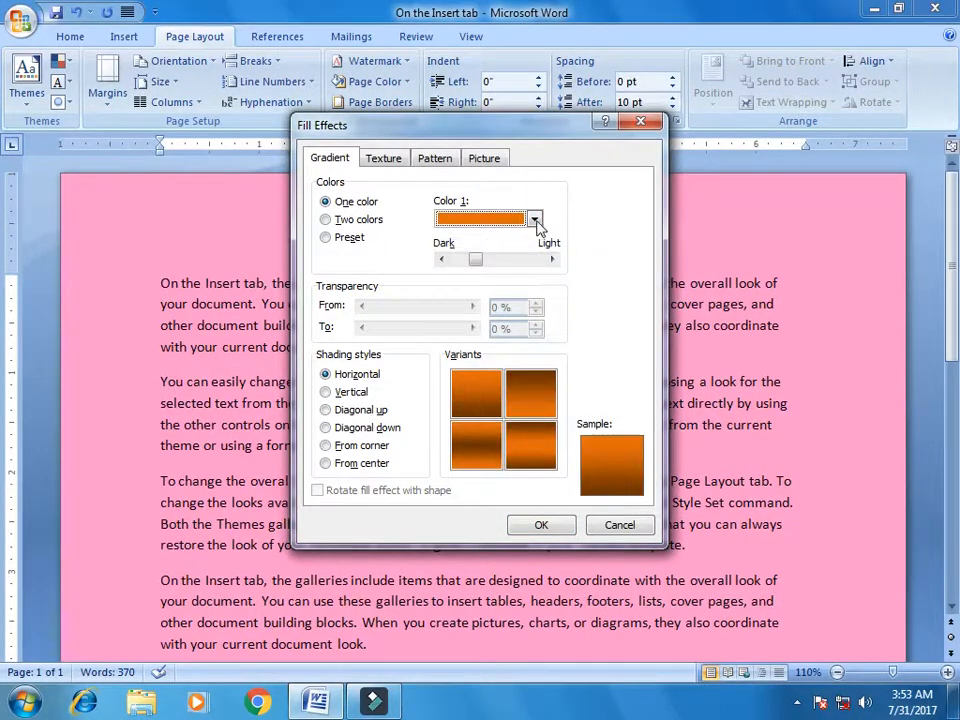
pyautogui.click(535, 221)
pyautogui.click(583, 300)
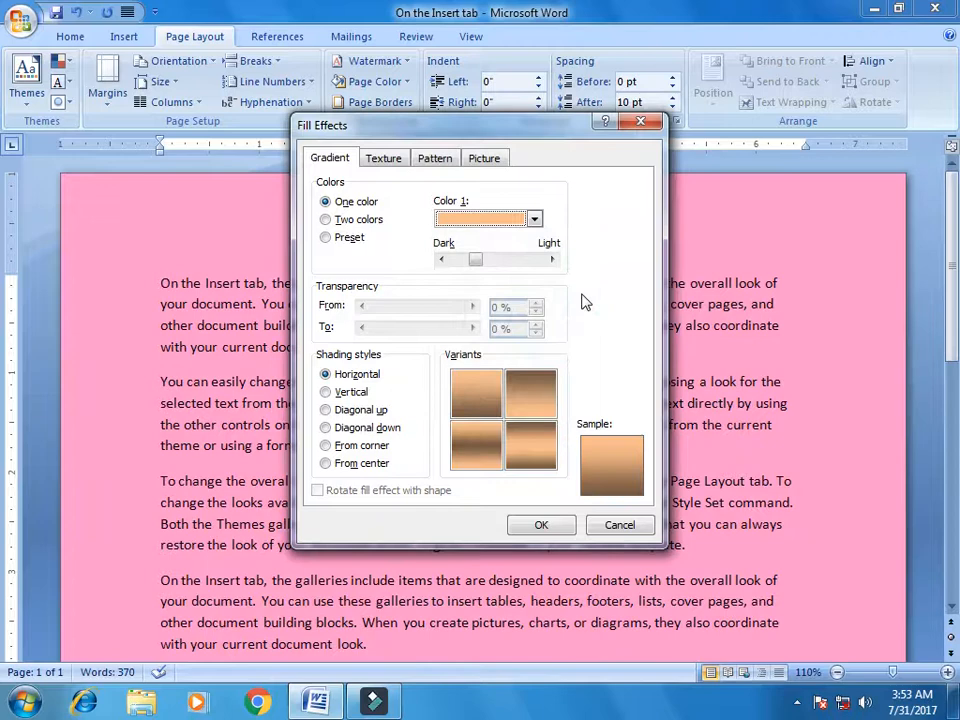
pyautogui.click(535, 221)
pyautogui.click(537, 312)
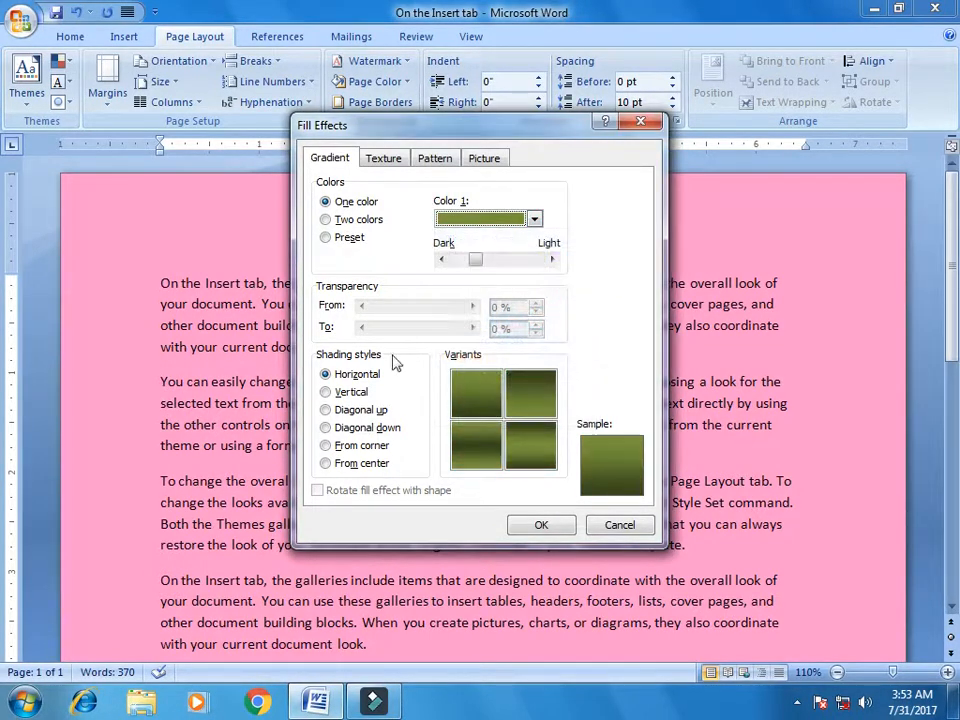
# Give the one-color gradient the Diagonal up shading style and apply it to the page
pyautogui.click(350, 393)
pyautogui.click(350, 410)
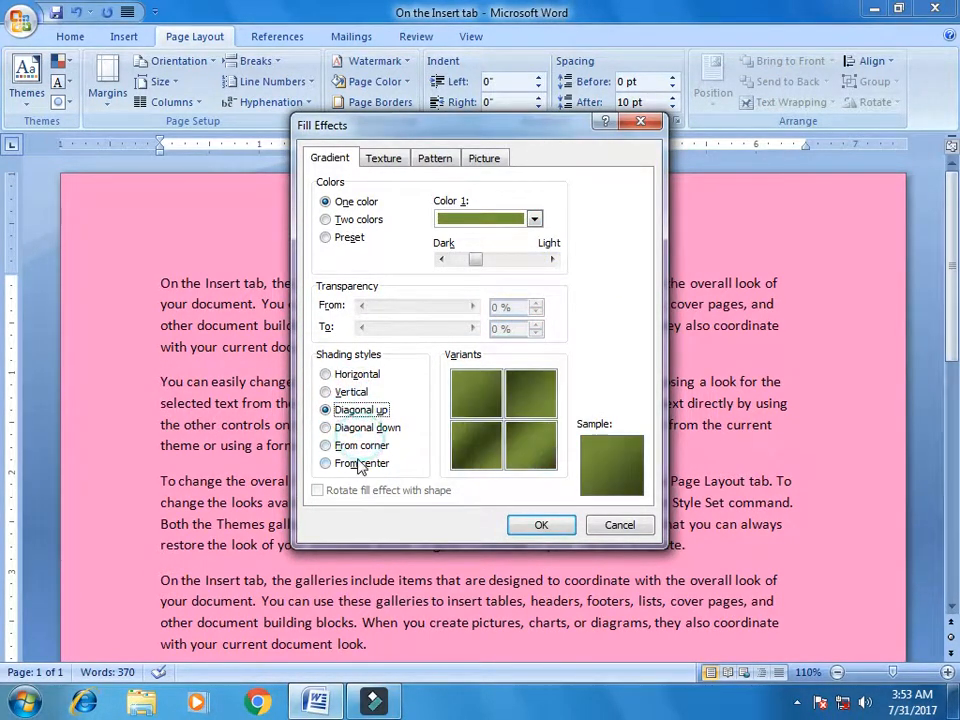
pyautogui.click(540, 524)
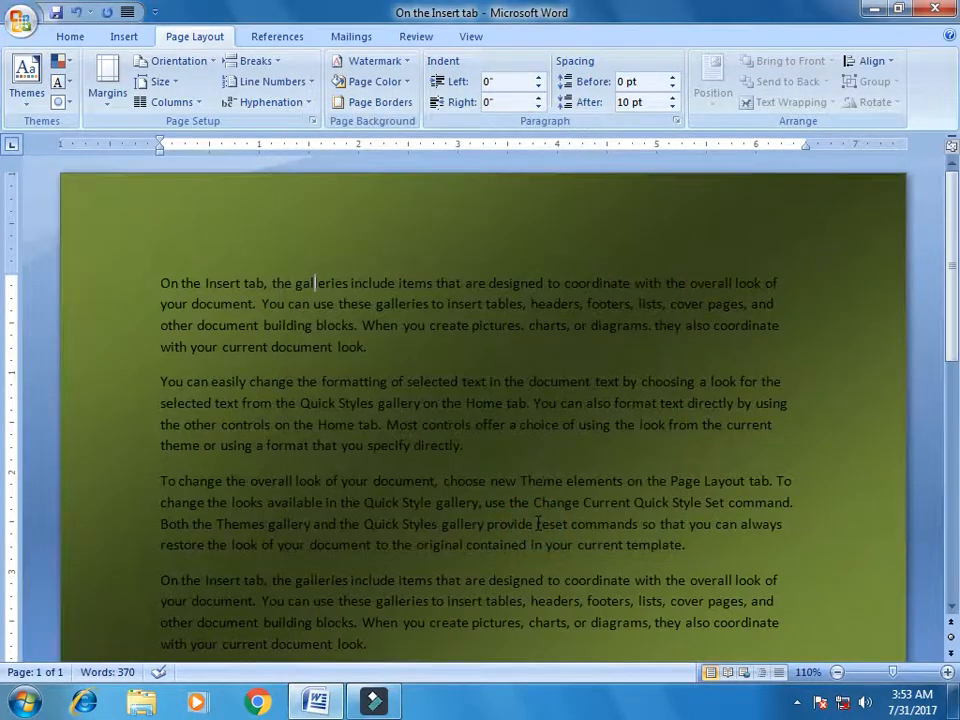
# Change the page fill to a two-color gradient with white as Color 1 and standard light green as Color 2
pyautogui.click(382, 83)
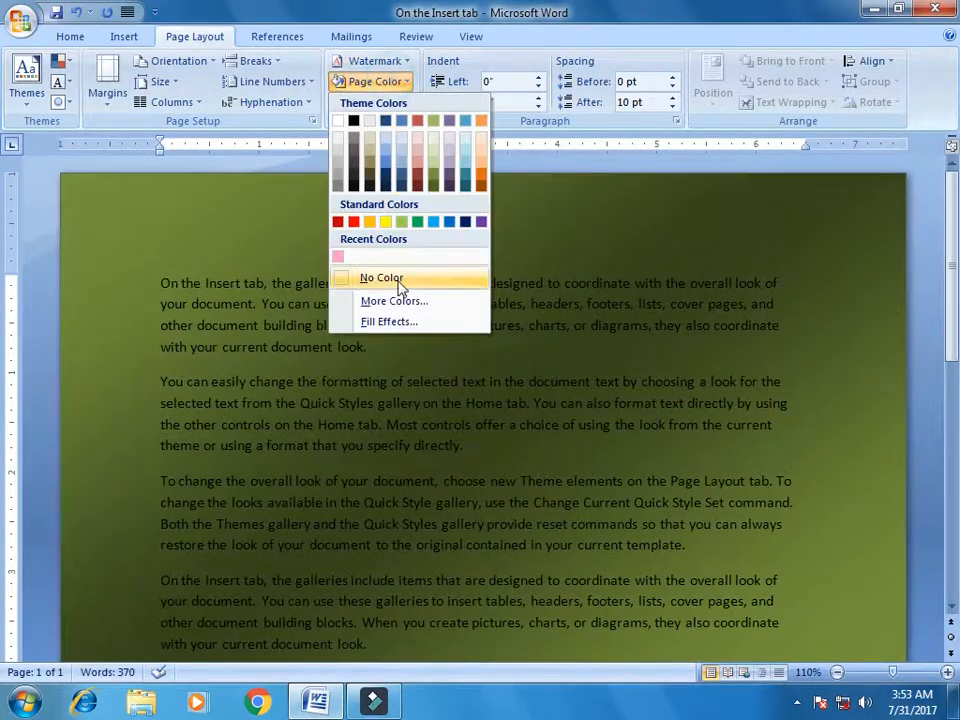
pyautogui.click(402, 321)
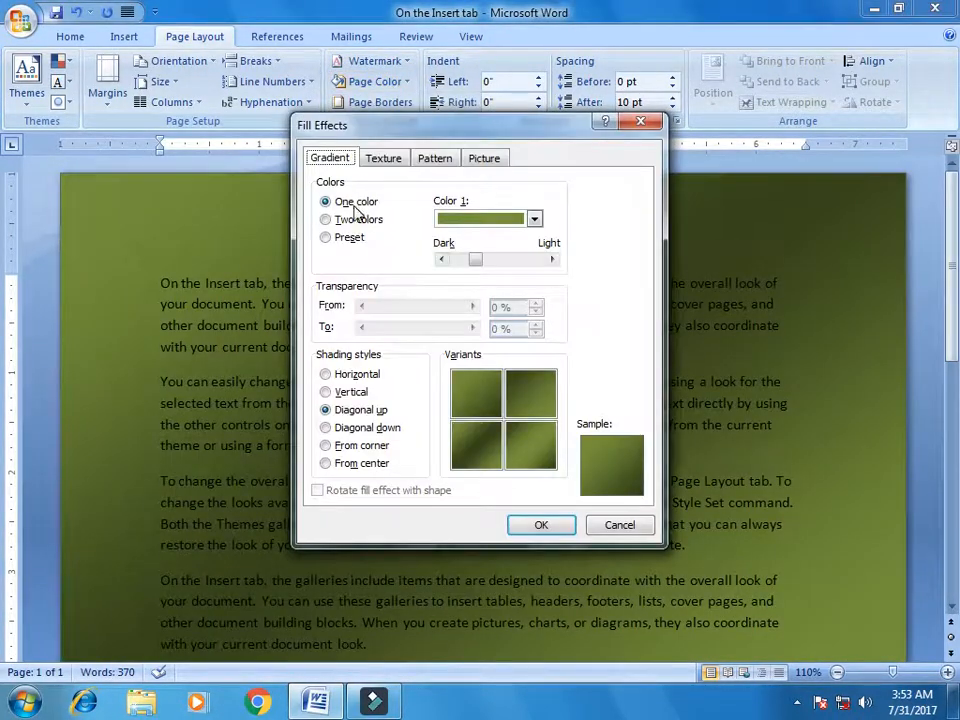
pyautogui.click(352, 220)
pyautogui.click(470, 220)
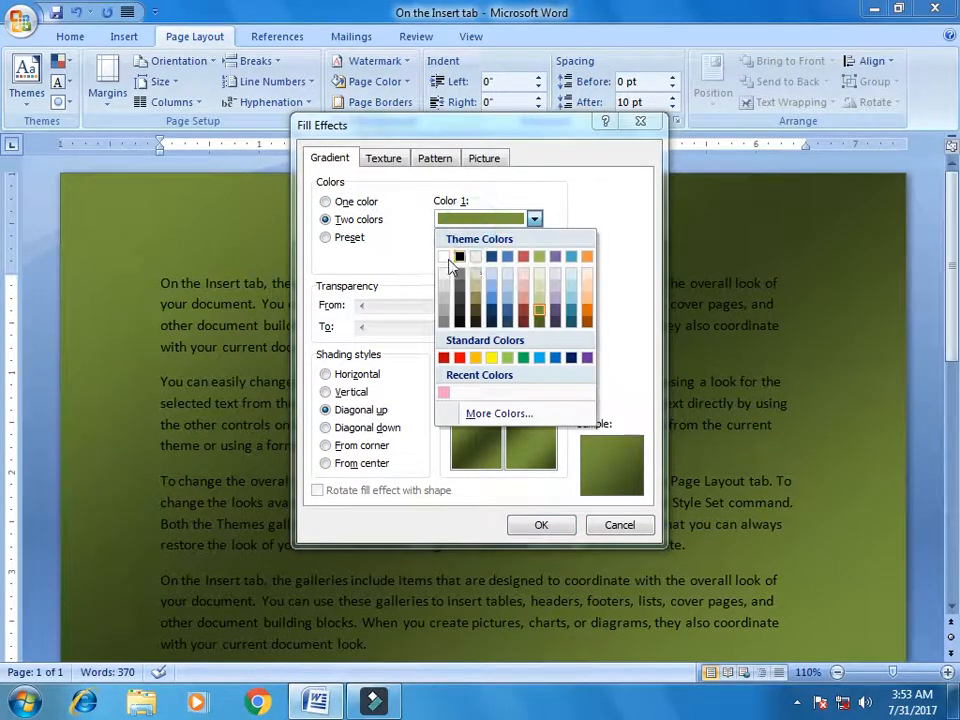
pyautogui.click(445, 257)
pyautogui.click(476, 257)
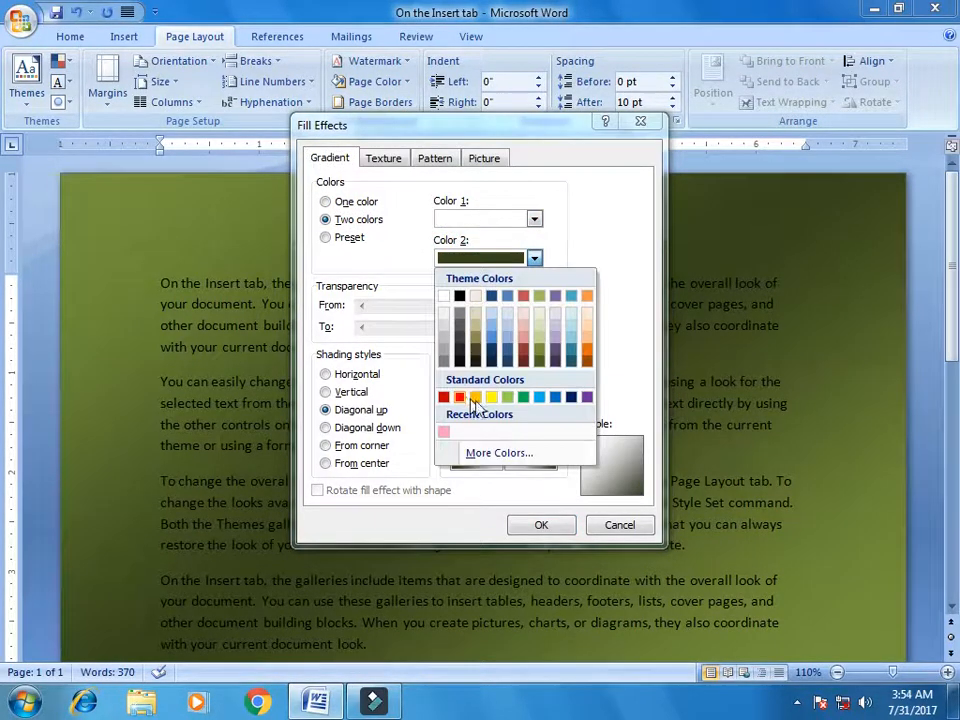
pyautogui.click(508, 397)
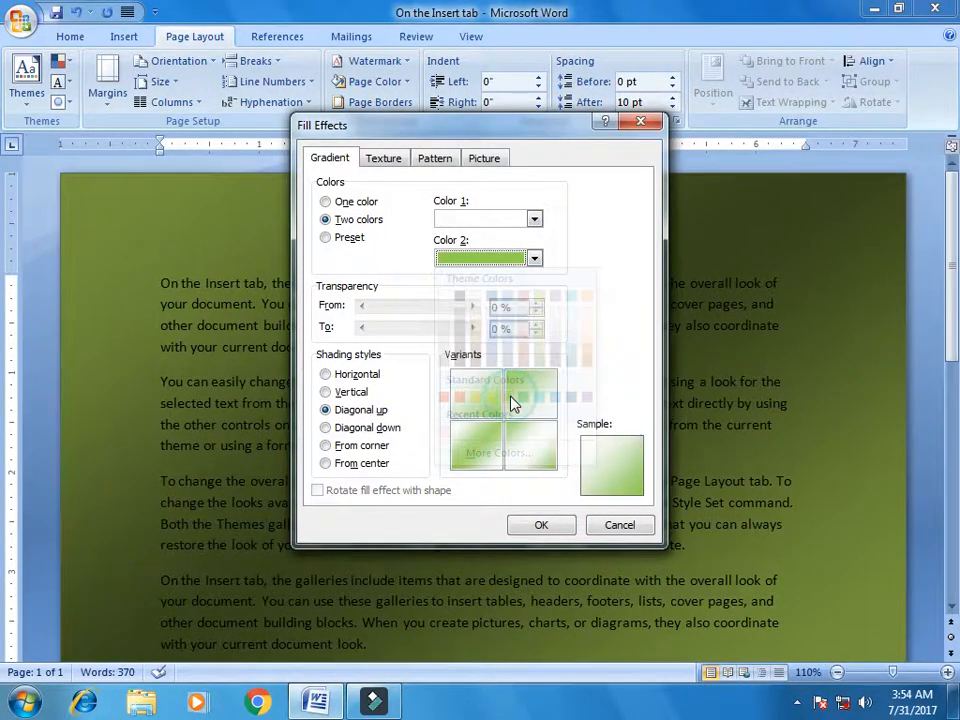
# Try the gradient's shading styles, choose From center with the white-centered variant, and apply it to the page
pyautogui.click(326, 392)
pyautogui.click(340, 411)
pyautogui.click(328, 445)
pyautogui.click(326, 462)
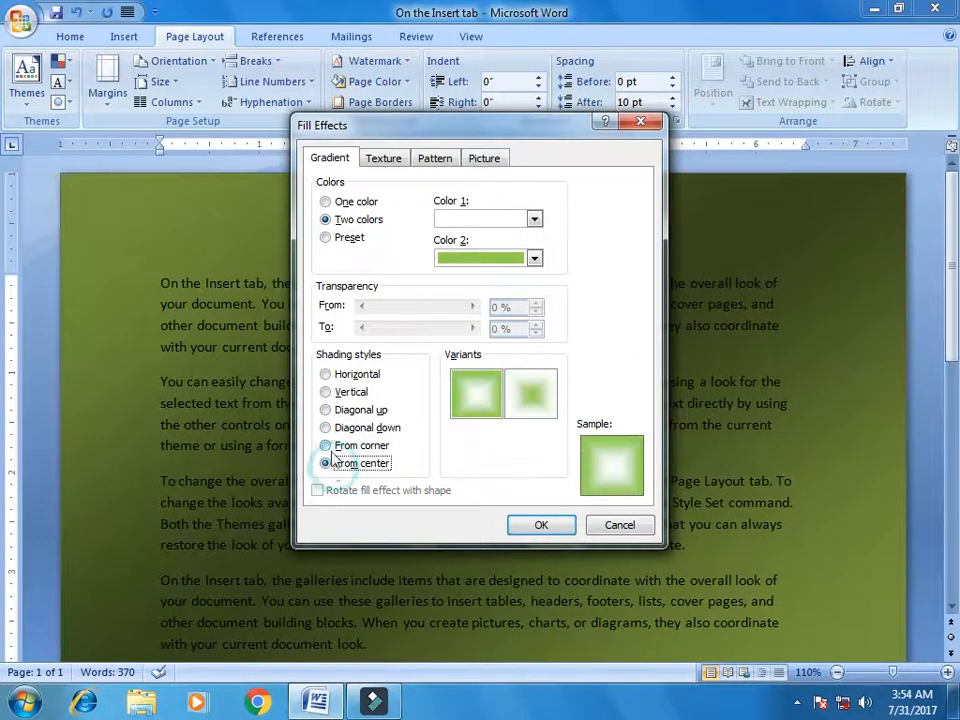
pyautogui.click(365, 428)
pyautogui.click(355, 408)
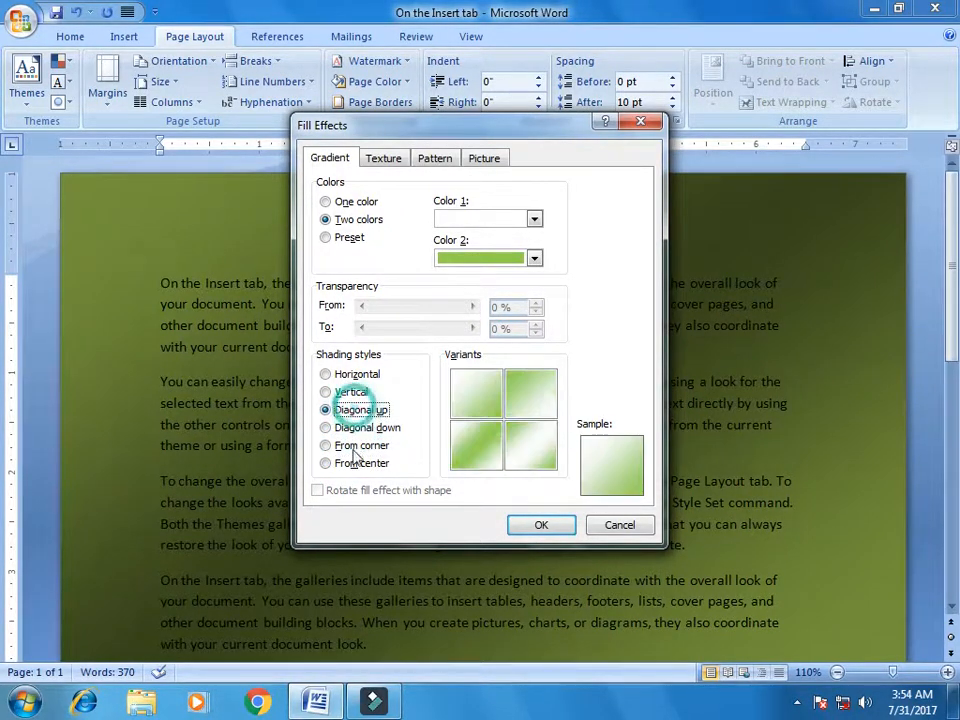
pyautogui.click(360, 463)
pyautogui.click(525, 382)
pyautogui.click(470, 408)
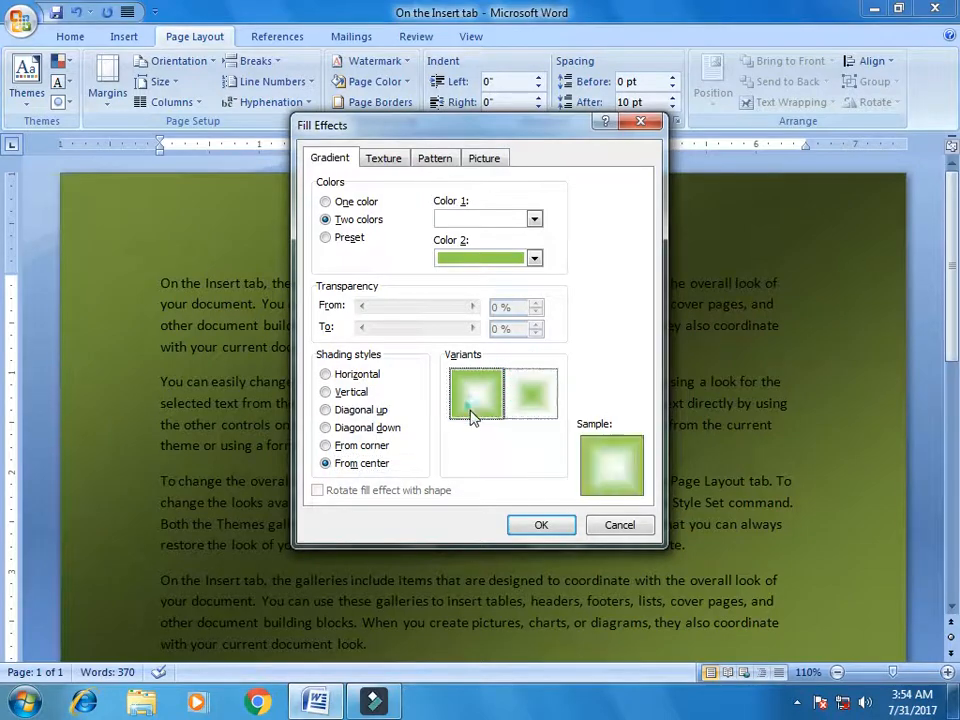
pyautogui.click(539, 525)
pyautogui.moveTo(953, 250); pyautogui.dragTo(958, 168)
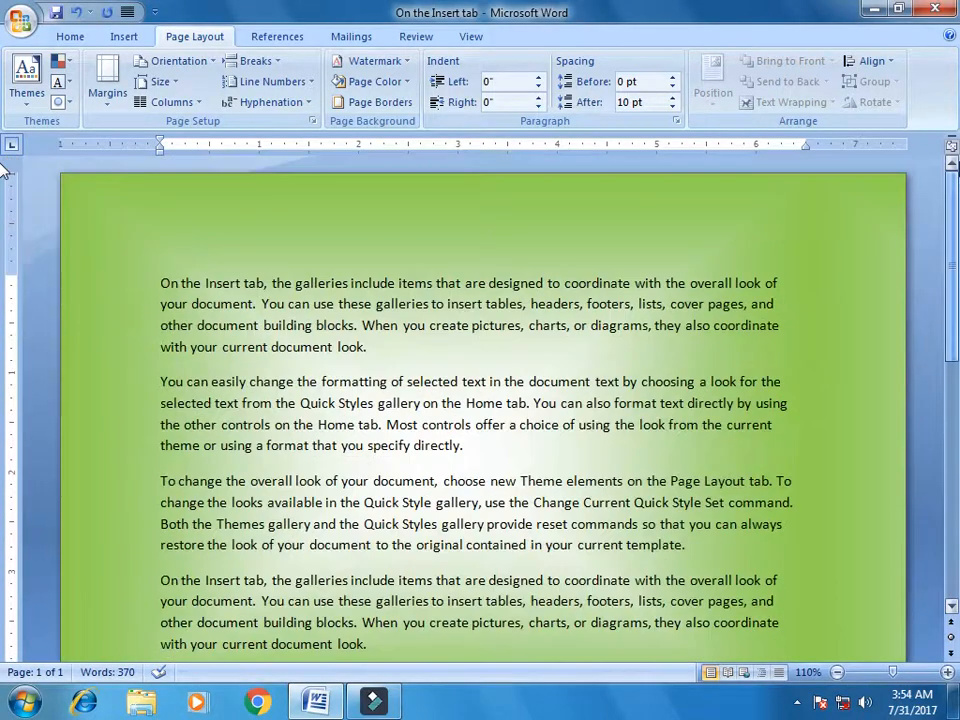
# Switch the page fill to a preset gradient and try the Early Sunset, Nightfall and Horizon presets
pyautogui.click(378, 84)
pyautogui.click(374, 320)
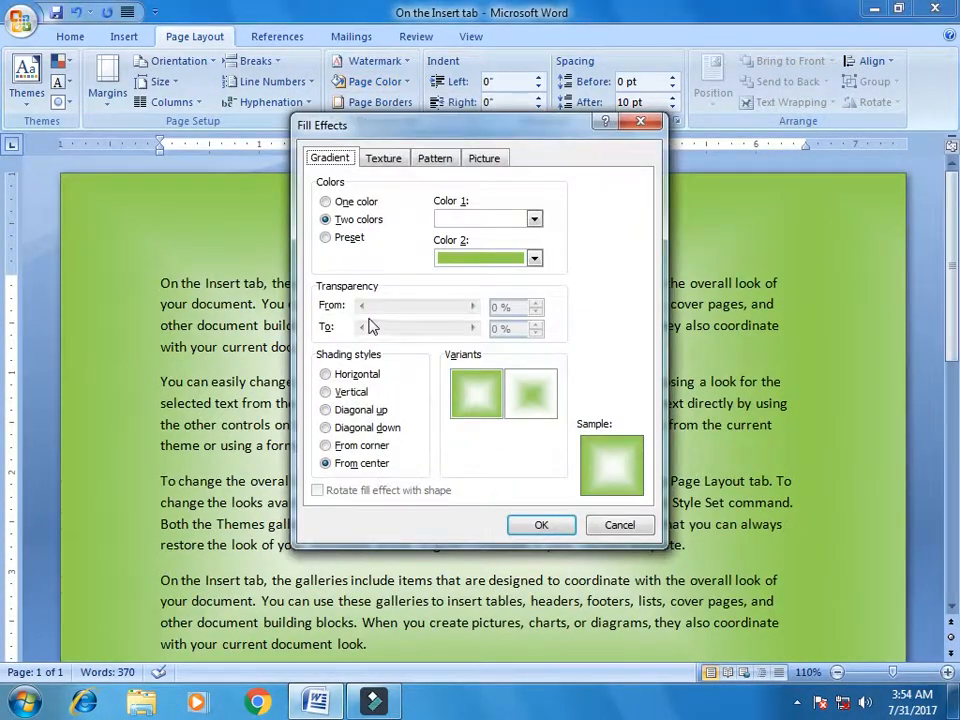
pyautogui.click(335, 239)
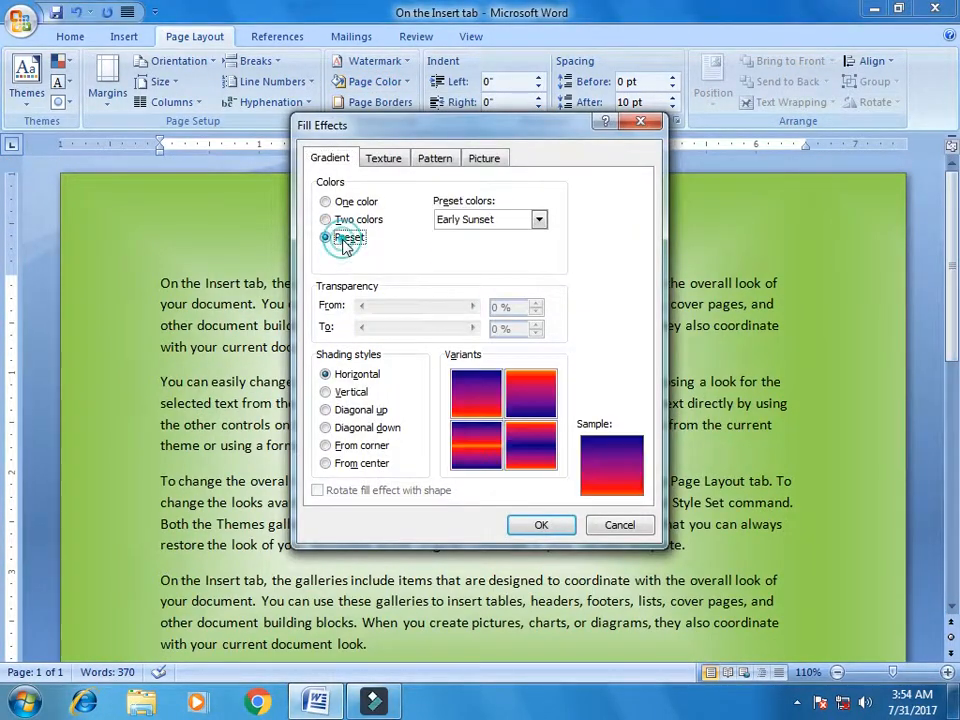
pyautogui.click(539, 220)
pyautogui.click(512, 237)
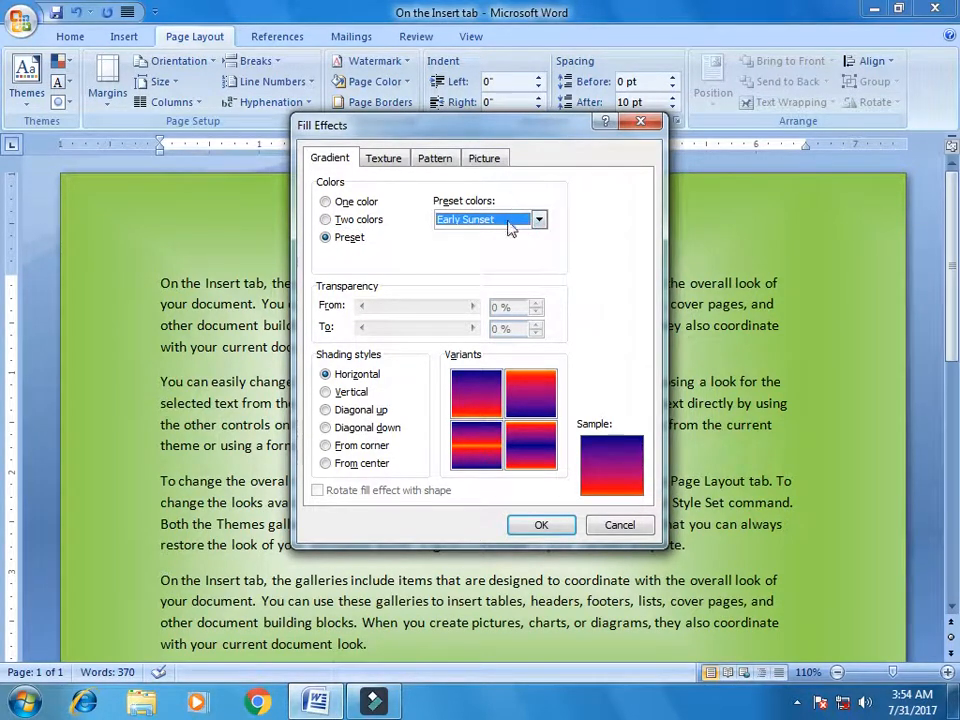
pyautogui.click(510, 222)
pyautogui.click(483, 262)
pyautogui.click(484, 219)
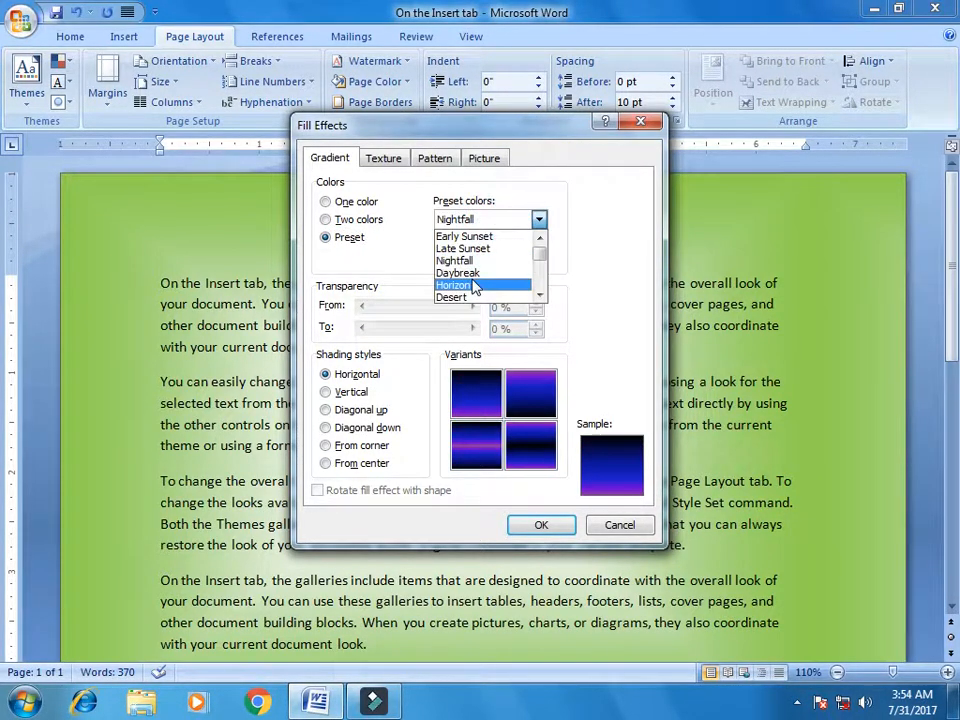
pyautogui.click(476, 285)
pyautogui.click(486, 219)
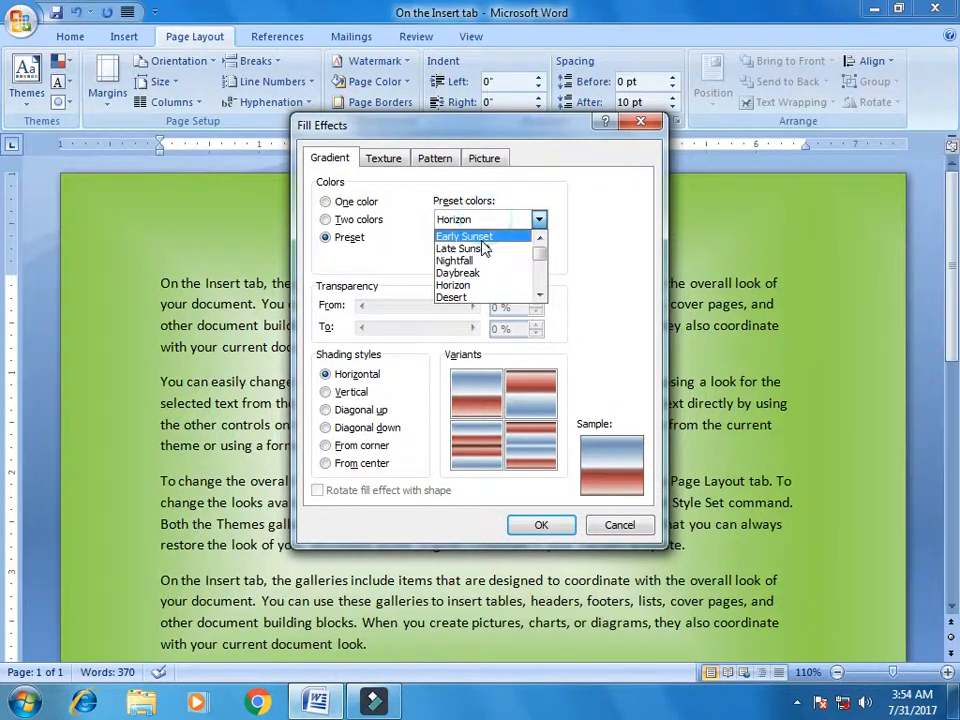
pyautogui.click(484, 237)
pyautogui.click(484, 216)
pyautogui.click(478, 261)
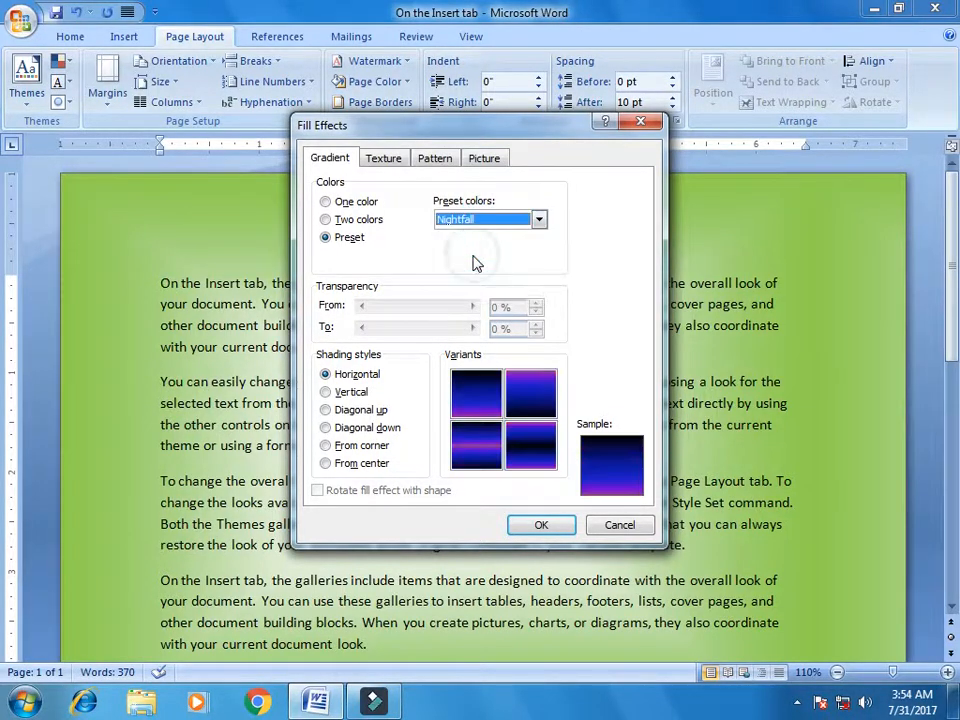
pyautogui.click(538, 219)
pyautogui.click(515, 236)
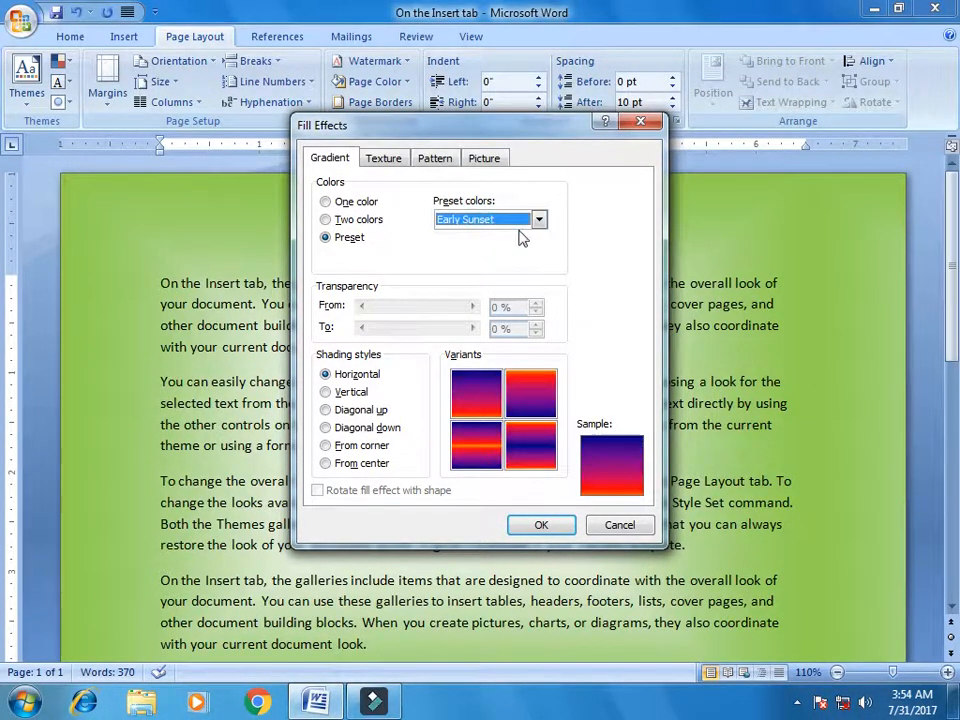
# Choose the Peacock preset with Diagonal down shading and its second variant, and apply the gradient to the page
pyautogui.click(538, 219)
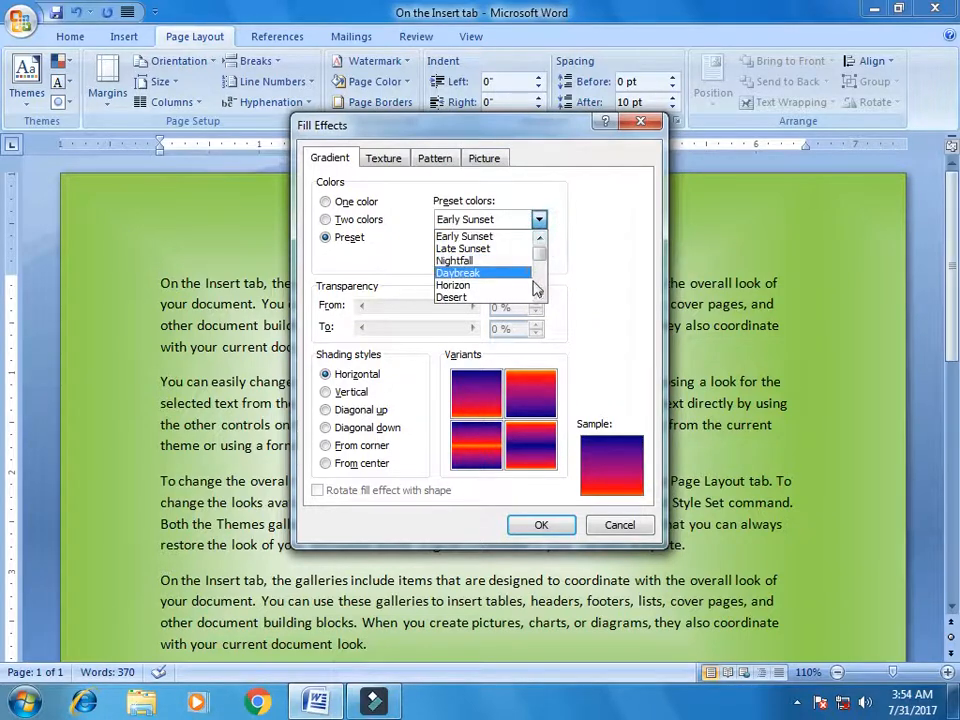
pyautogui.click(540, 295)
pyautogui.click(540, 295)
pyautogui.click(489, 270)
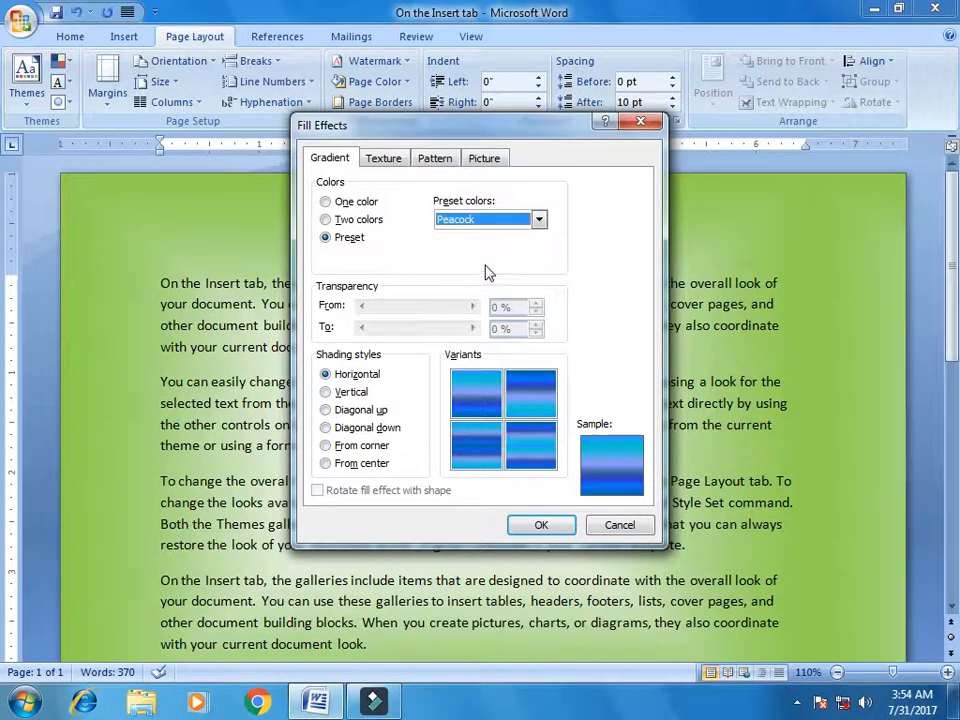
pyautogui.click(360, 411)
pyautogui.click(345, 427)
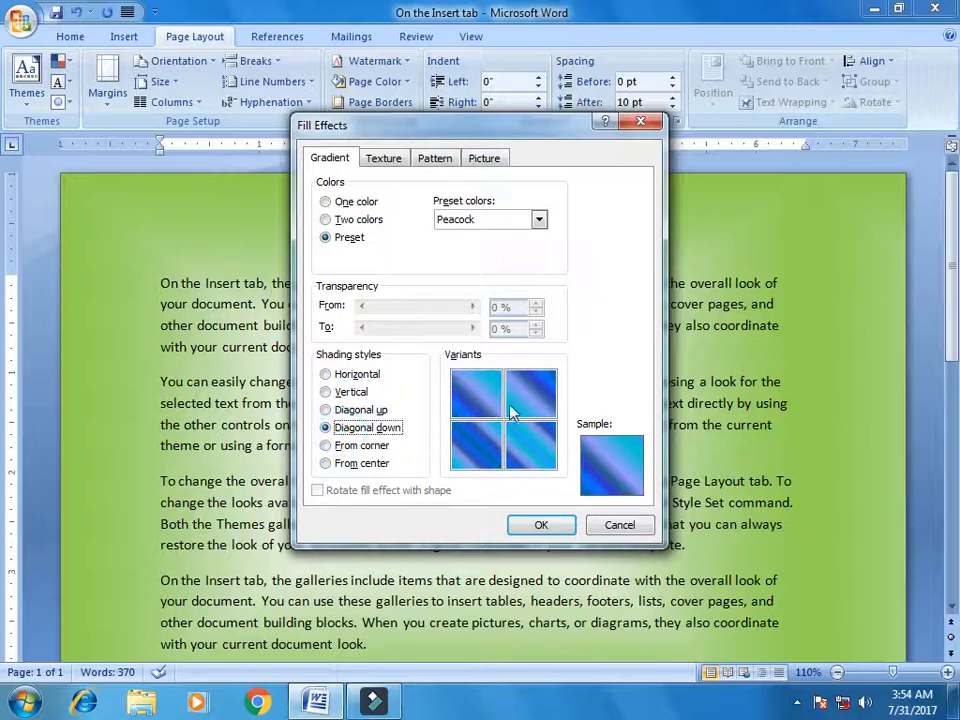
pyautogui.click(530, 392)
pyautogui.click(515, 527)
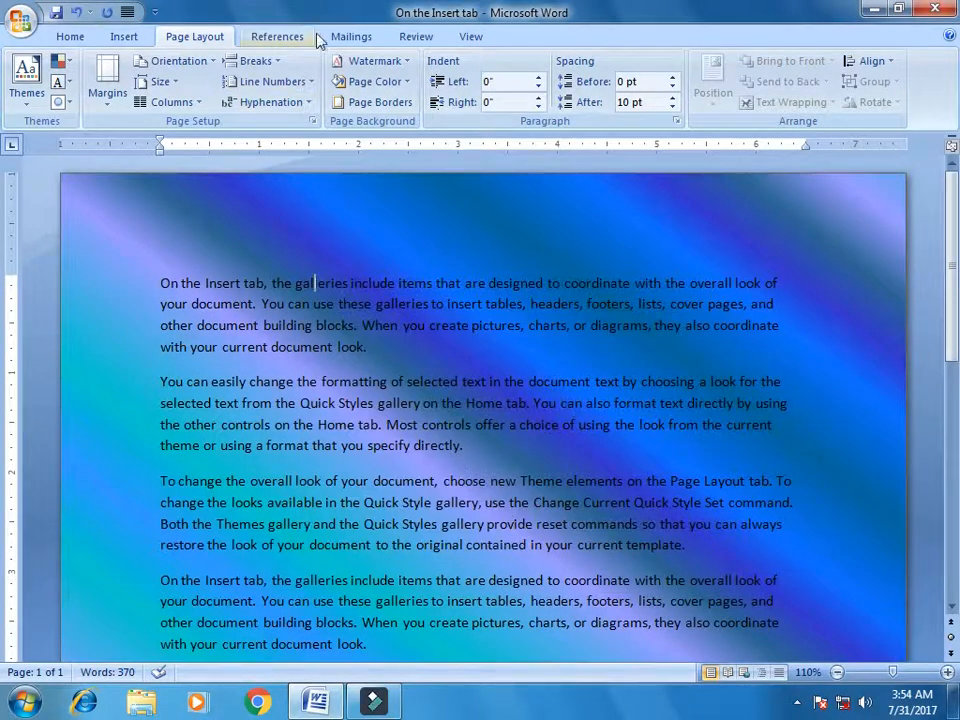
# Remove the gradient page color and fill the page with the Water droplets texture
pyautogui.click(373, 81)
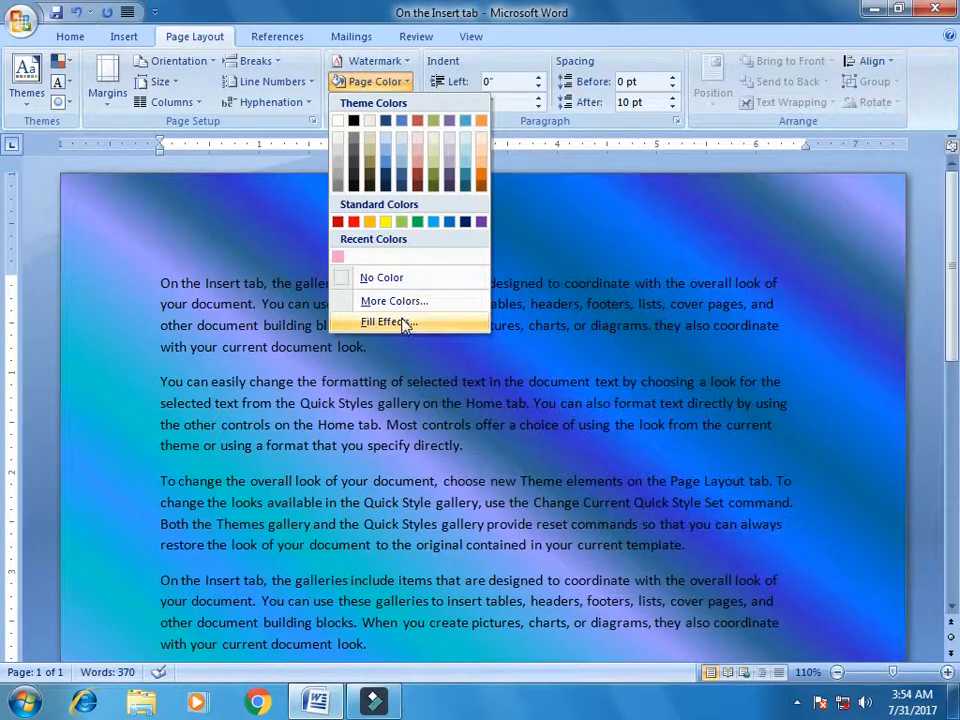
pyautogui.click(410, 280)
pyautogui.click(372, 84)
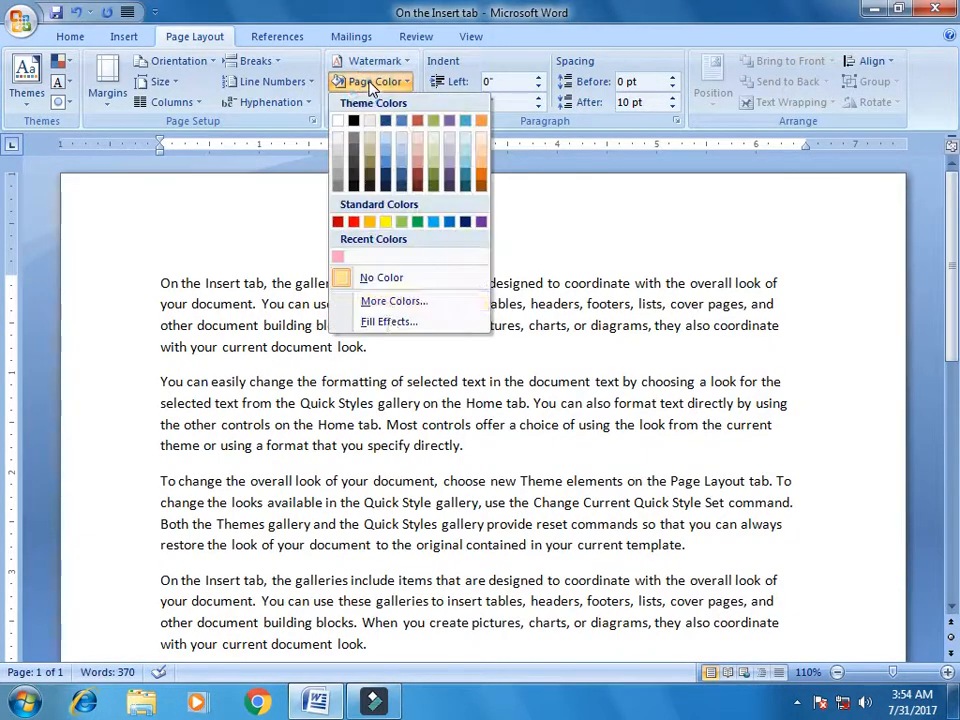
pyautogui.click(389, 323)
pyautogui.click(383, 160)
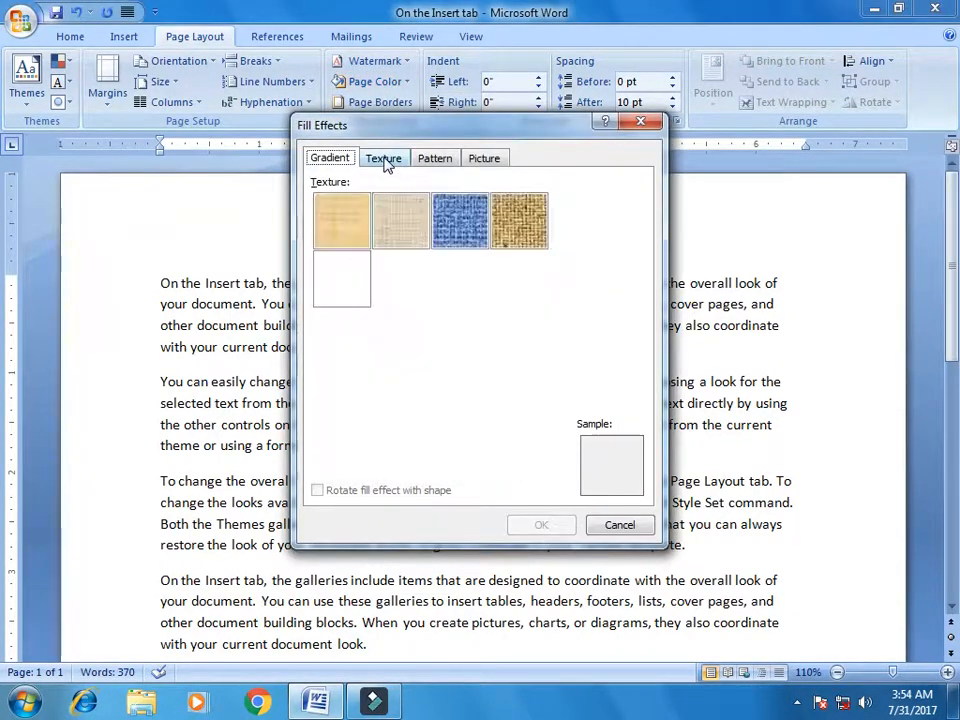
pyautogui.click(350, 294)
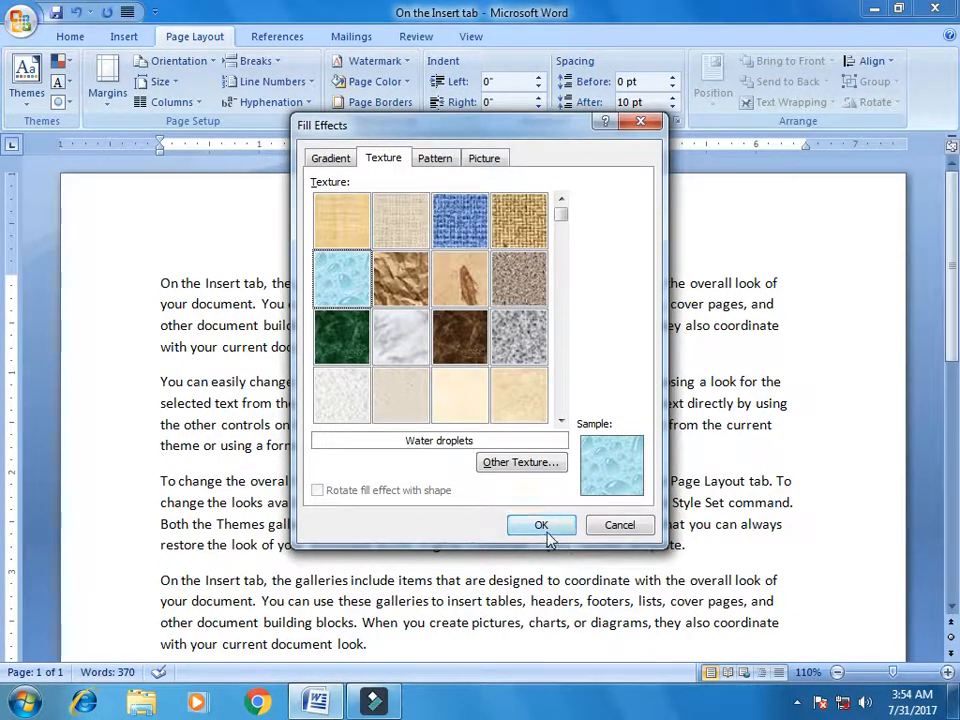
pyautogui.click(545, 528)
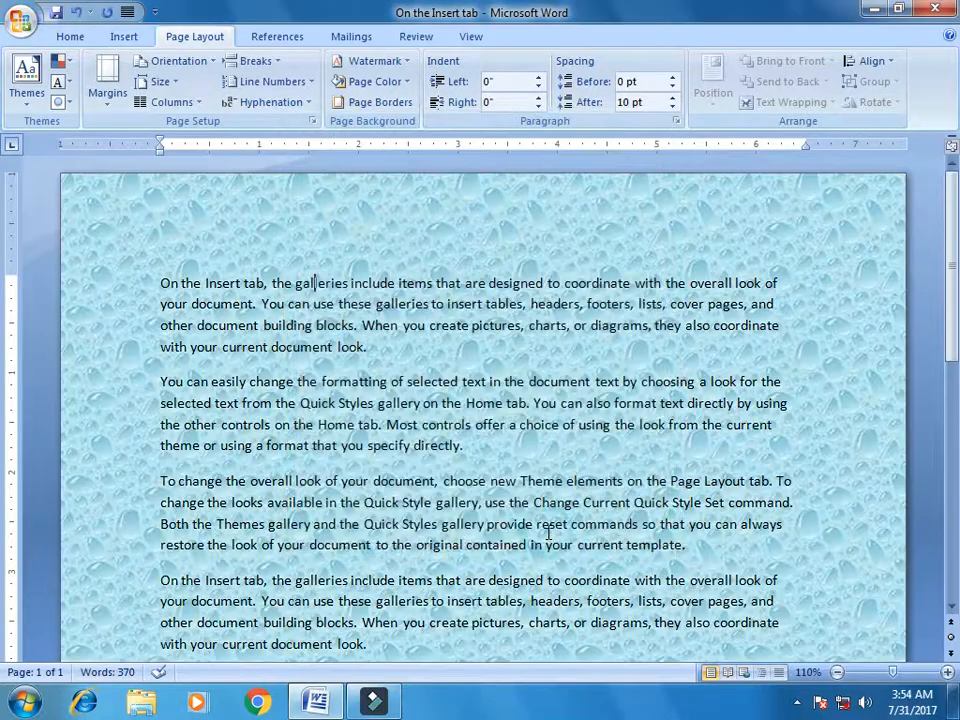
# Fill the page with the 80% pattern using a standard dark red foreground and a standard orange background
pyautogui.click(376, 81)
pyautogui.click(405, 323)
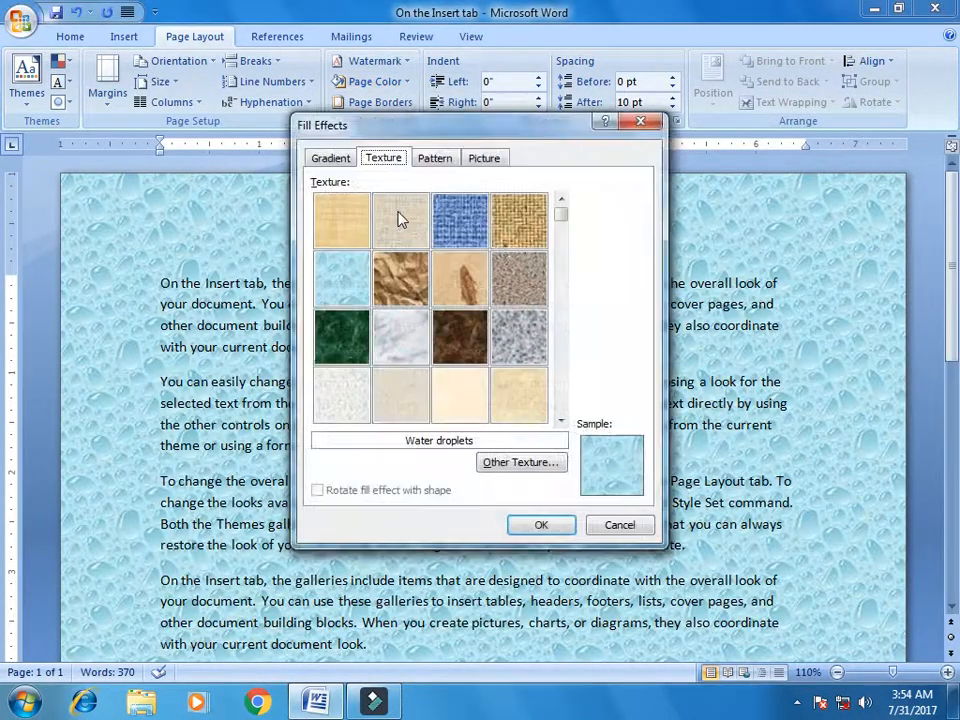
pyautogui.click(424, 165)
pyautogui.click(389, 272)
pyautogui.click(551, 388)
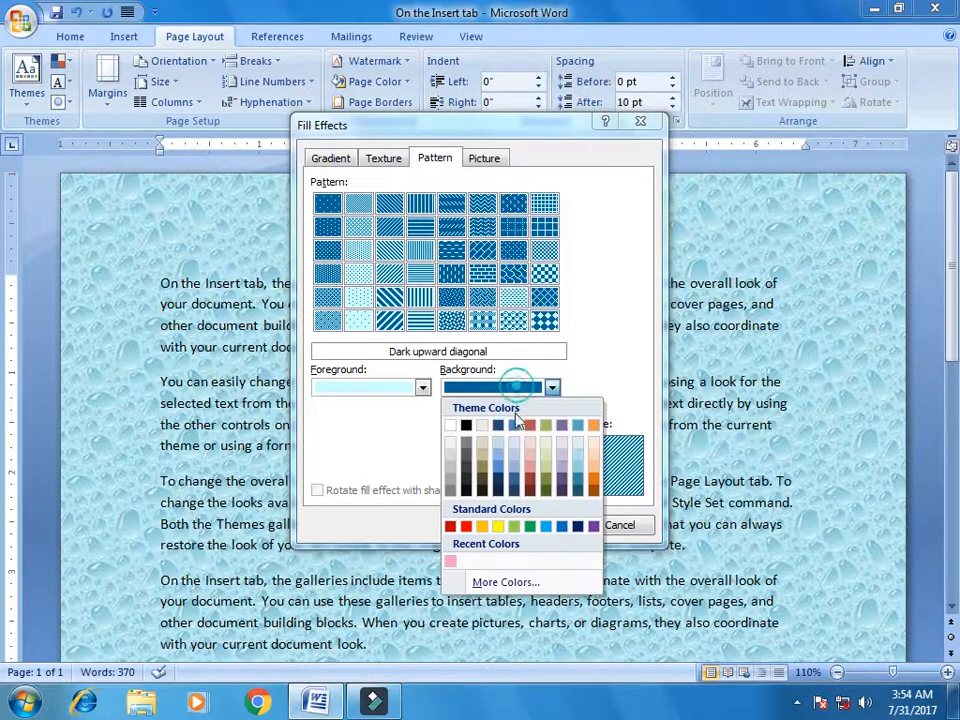
pyautogui.click(482, 527)
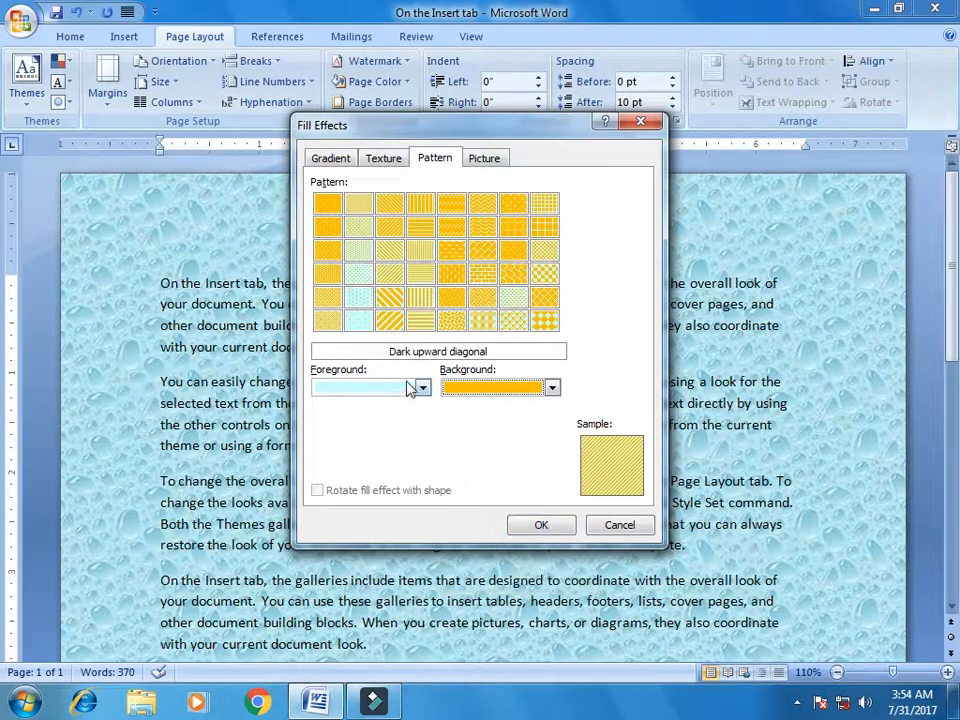
pyautogui.click(410, 389)
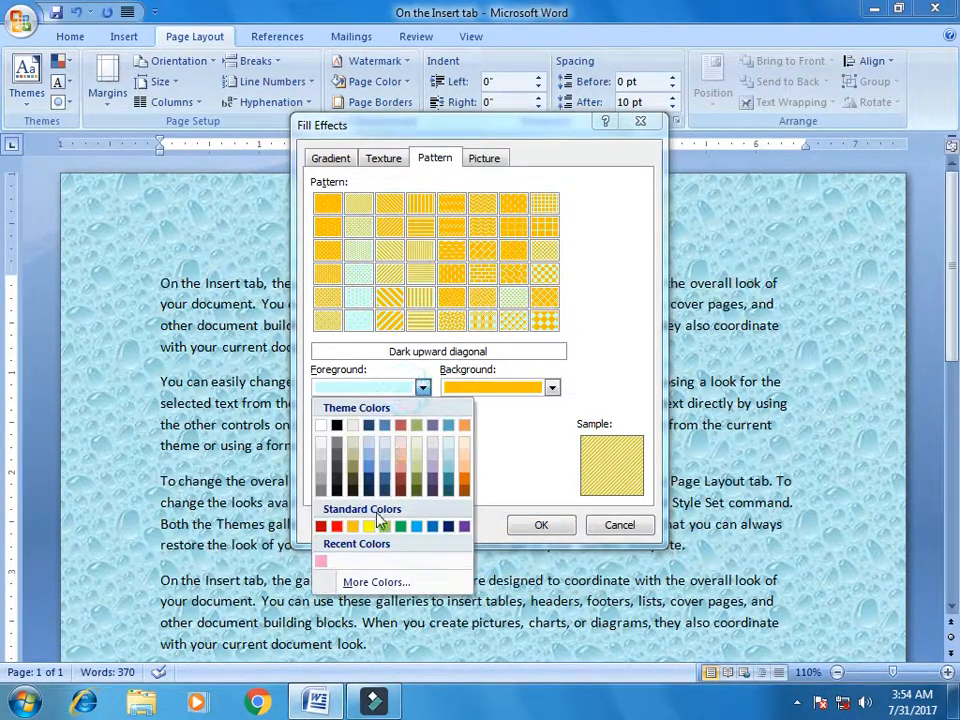
pyautogui.click(322, 527)
pyautogui.click(390, 227)
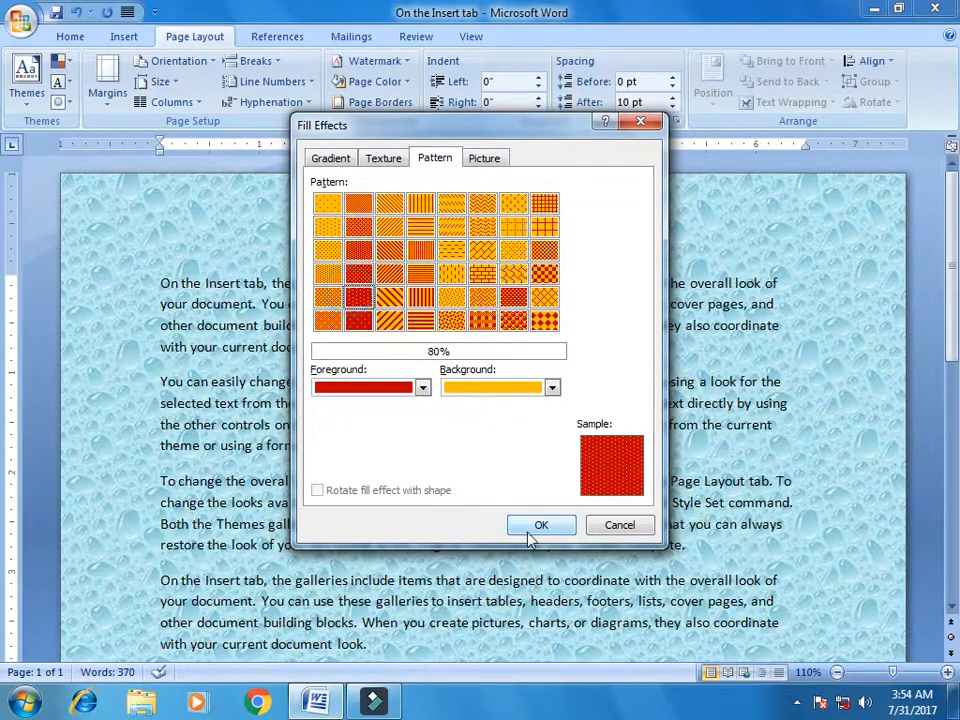
pyautogui.click(541, 525)
# Change the page pattern's foreground, trying a blue theme shade before choosing white, and apply it
pyautogui.click(380, 81)
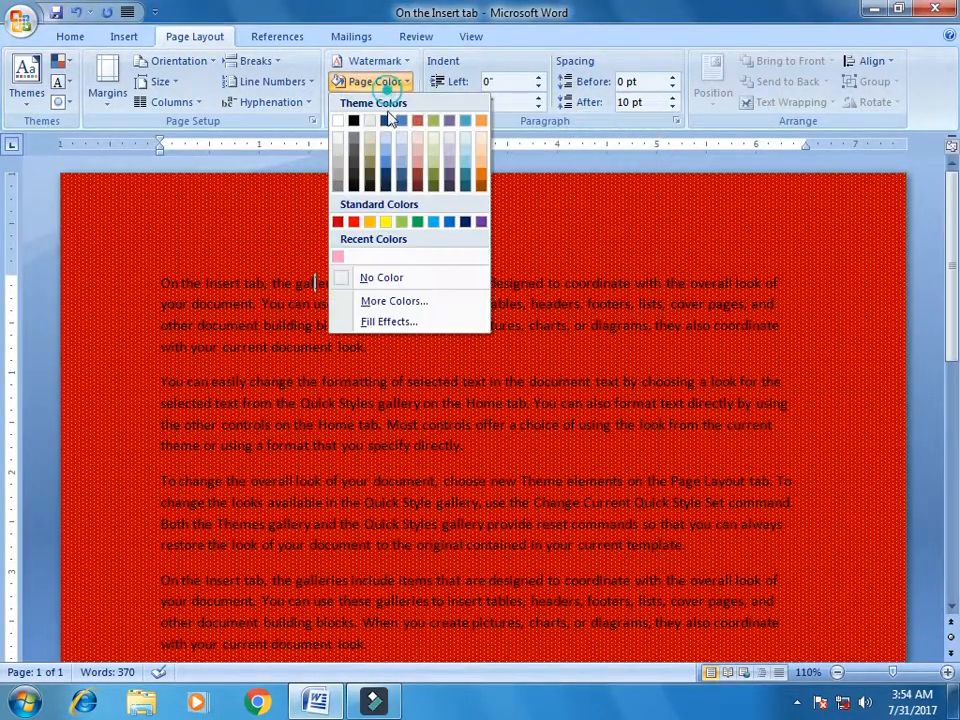
pyautogui.click(401, 332)
pyautogui.click(380, 81)
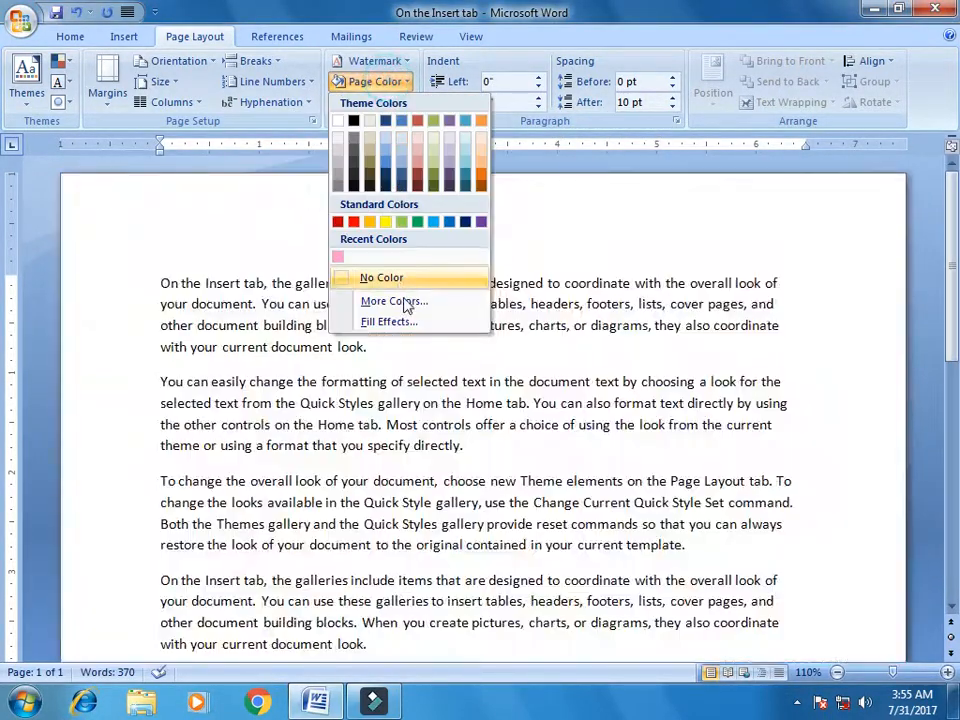
pyautogui.click(398, 321)
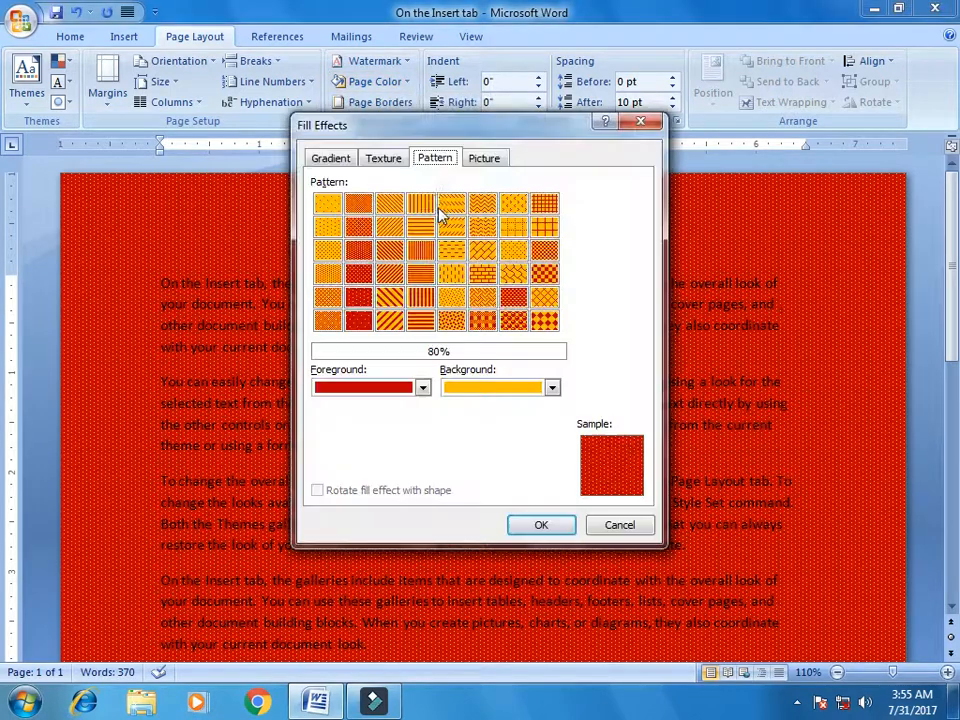
pyautogui.click(421, 388)
pyautogui.click(377, 454)
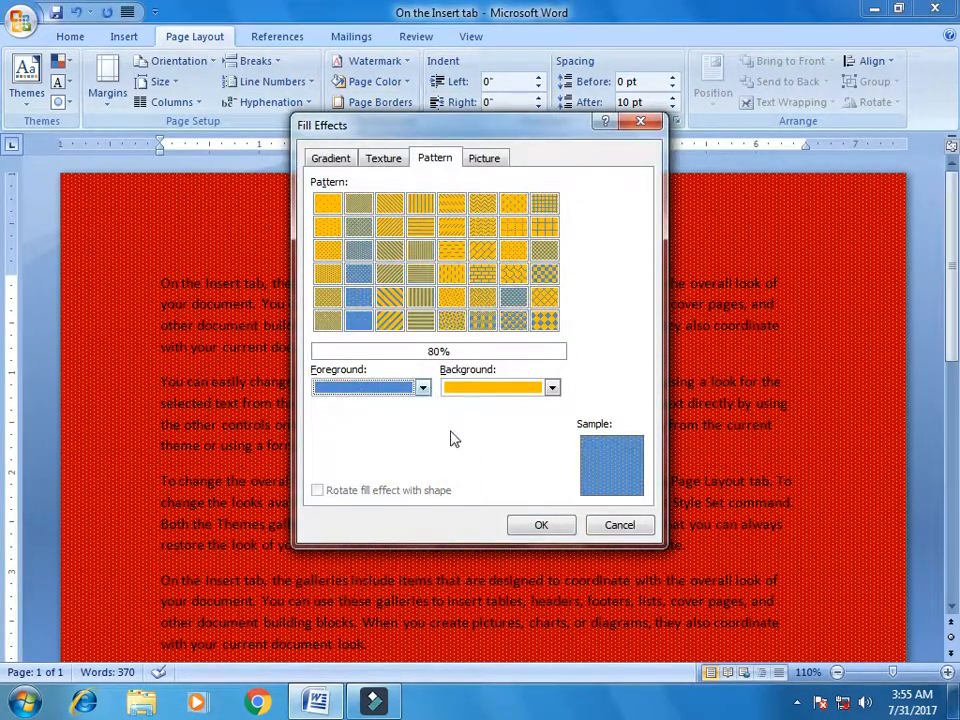
pyautogui.click(422, 388)
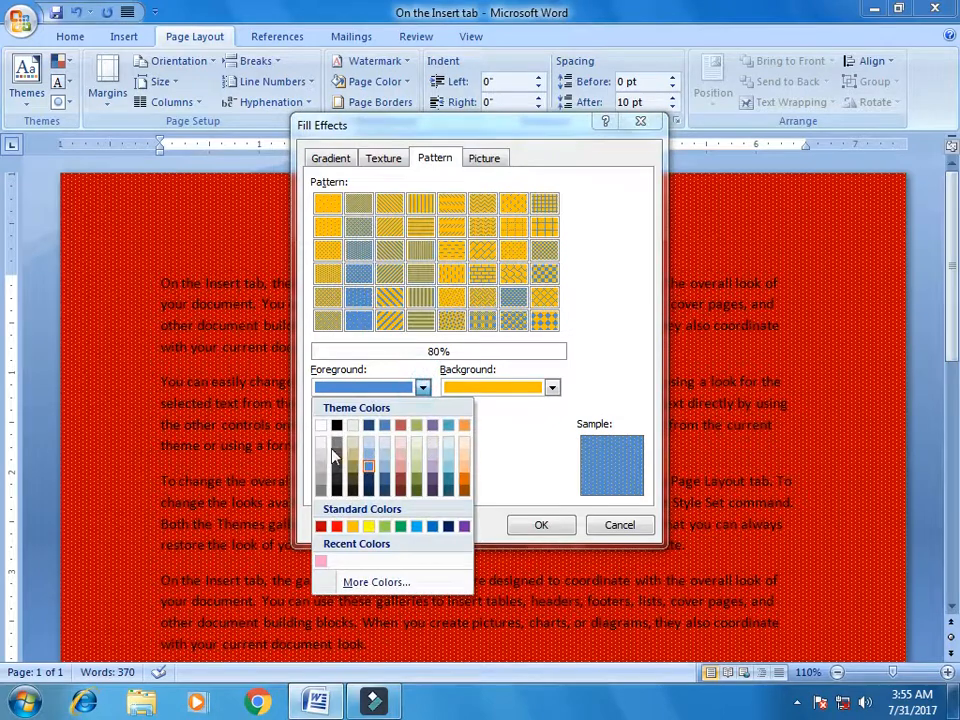
pyautogui.click(321, 426)
pyautogui.click(521, 526)
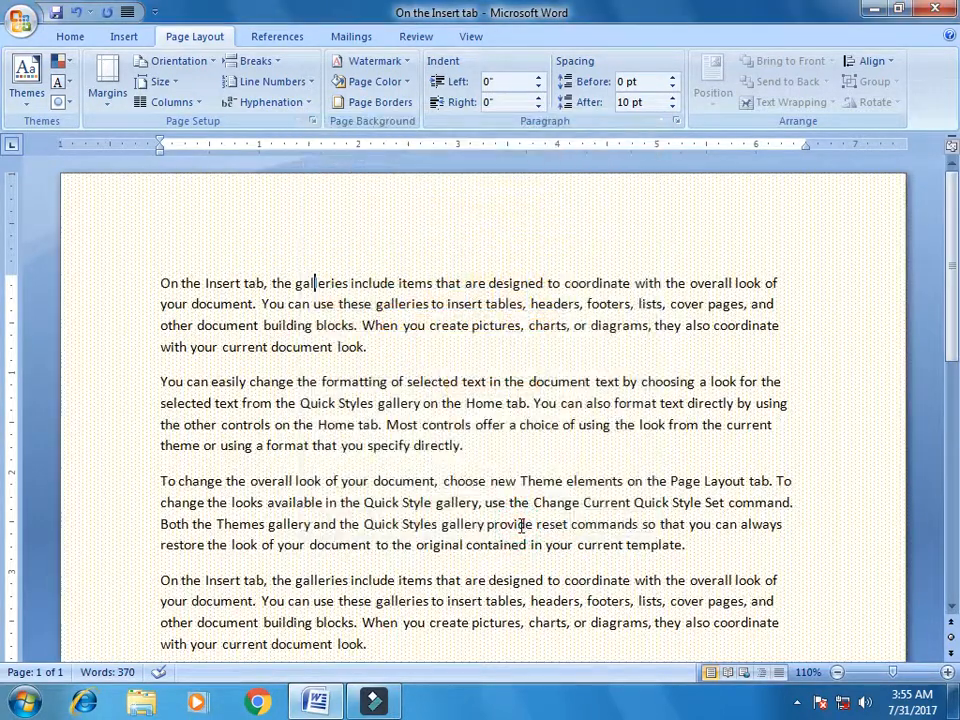
# Fill the page background with the Jellyfish picture from the Sample Pictures folder
pyautogui.click(405, 82)
pyautogui.click(397, 320)
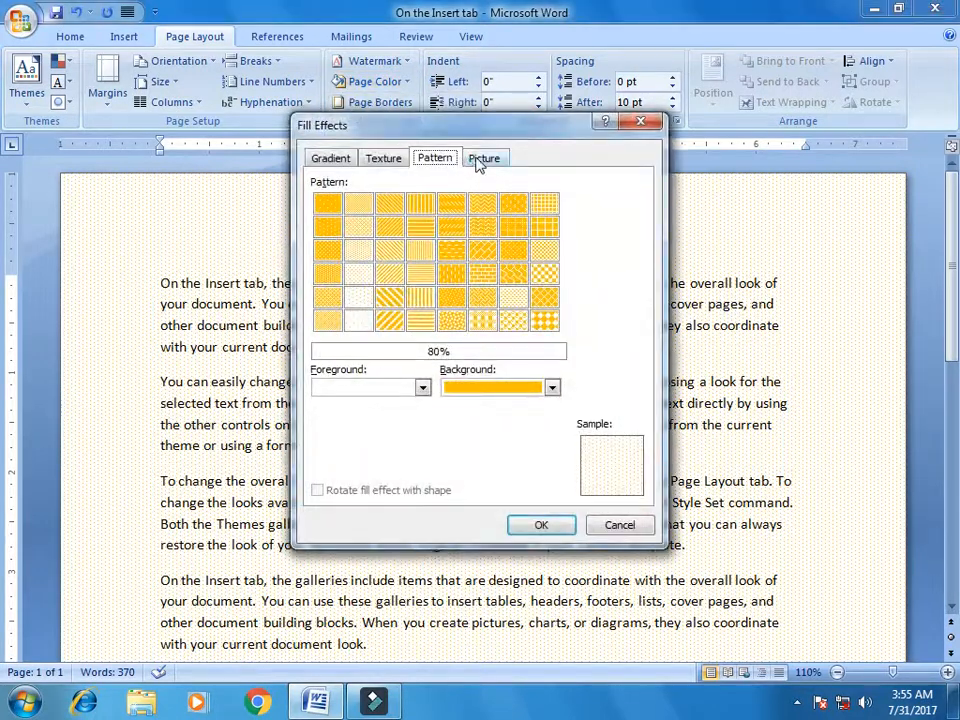
pyautogui.click(486, 159)
pyautogui.click(508, 384)
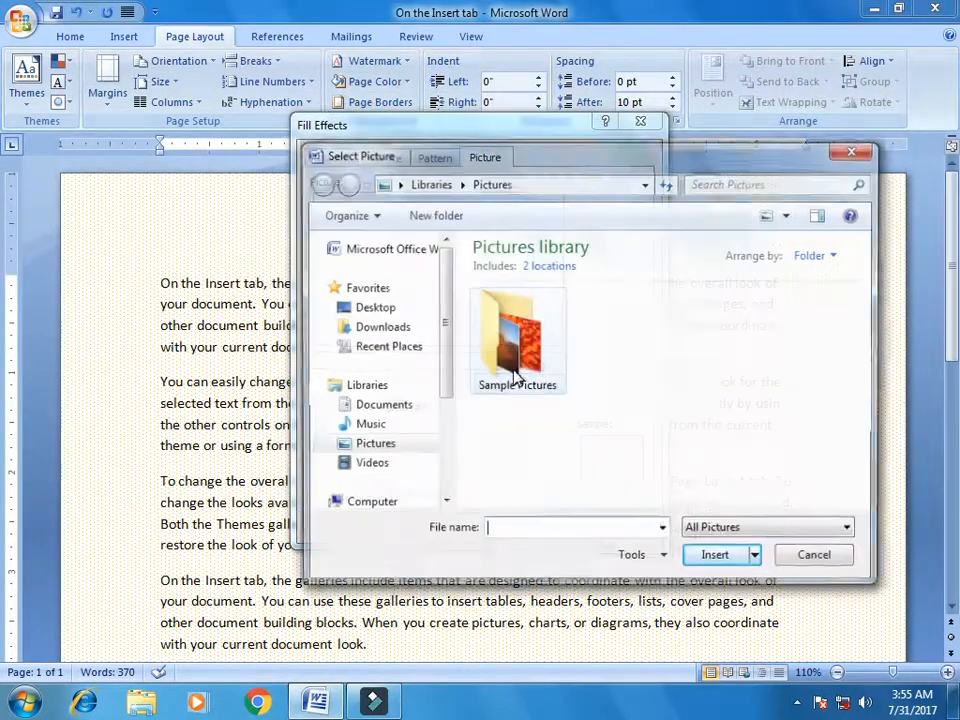
pyautogui.doubleClick(517, 365)
pyautogui.click(517, 345)
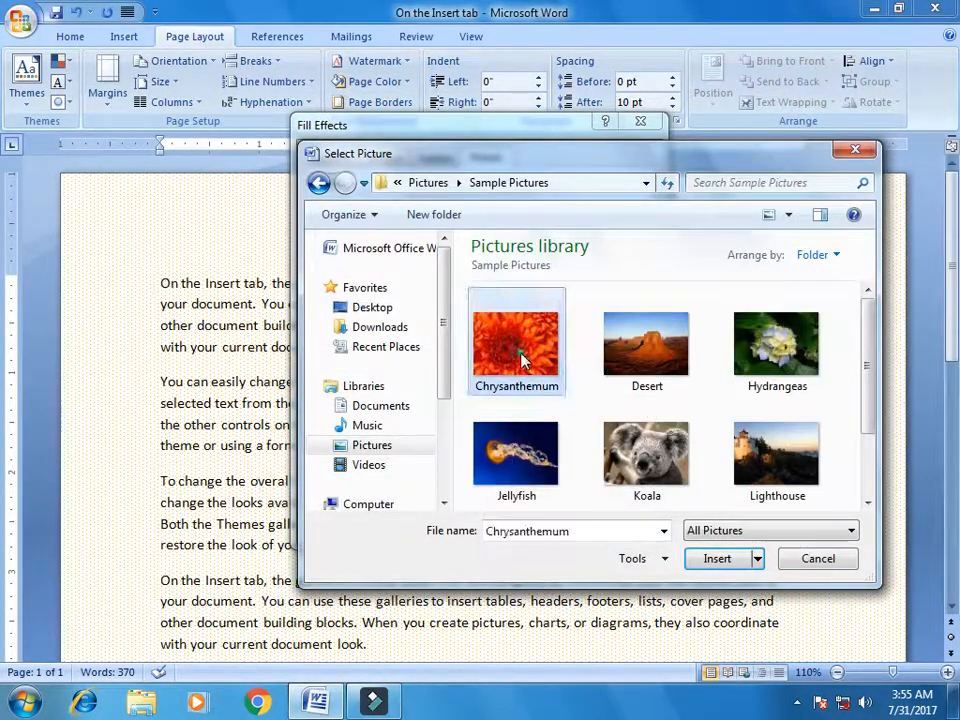
pyautogui.click(508, 472)
pyautogui.click(703, 559)
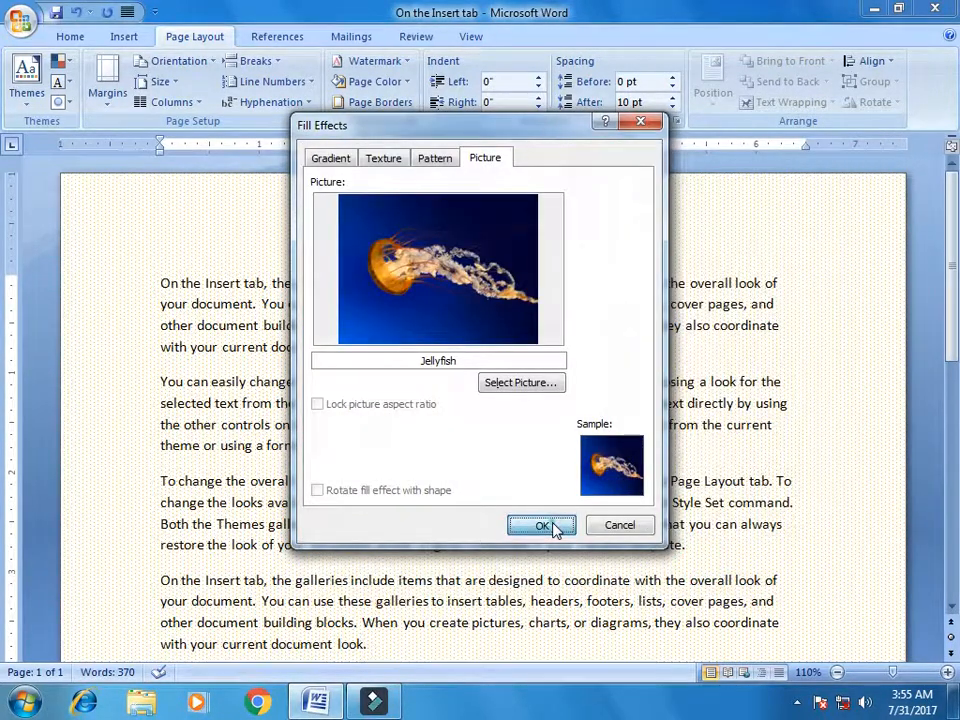
pyautogui.click(541, 526)
# Select all the document text and set its font color to white
pyautogui.moveTo(955, 319)
pyautogui.mouseDown()
pyautogui.moveTo(954, 546)
pyautogui.moveTo(950, 316)
pyautogui.mouseUp()
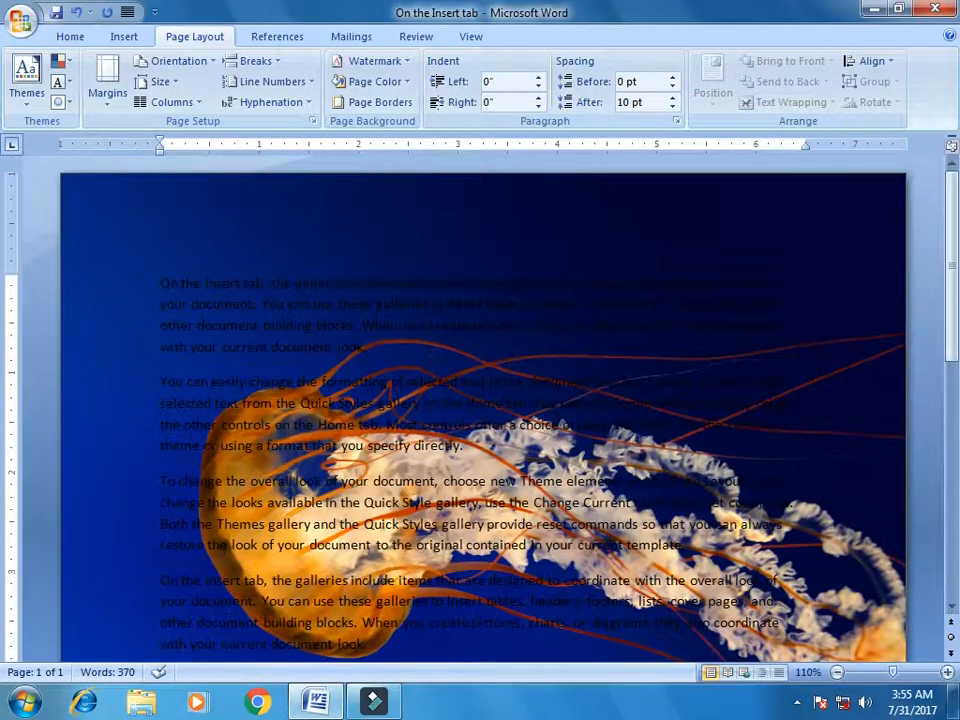
pyautogui.hotkey('ctrl', 'a')
pyautogui.click(70, 36)
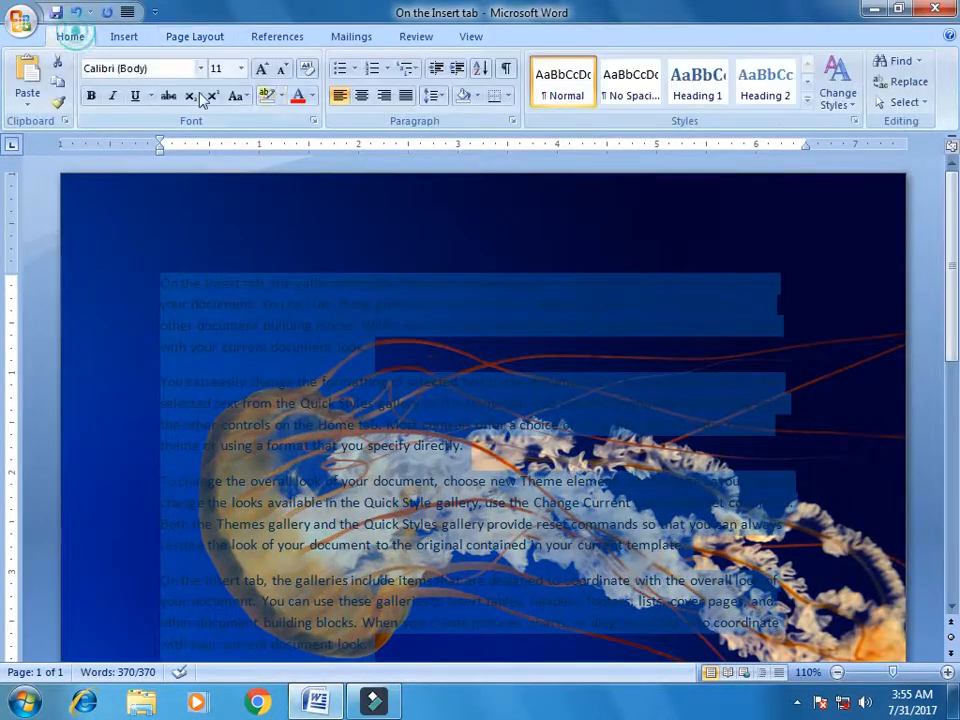
pyautogui.click(311, 95)
pyautogui.click(298, 158)
pyautogui.click(574, 306)
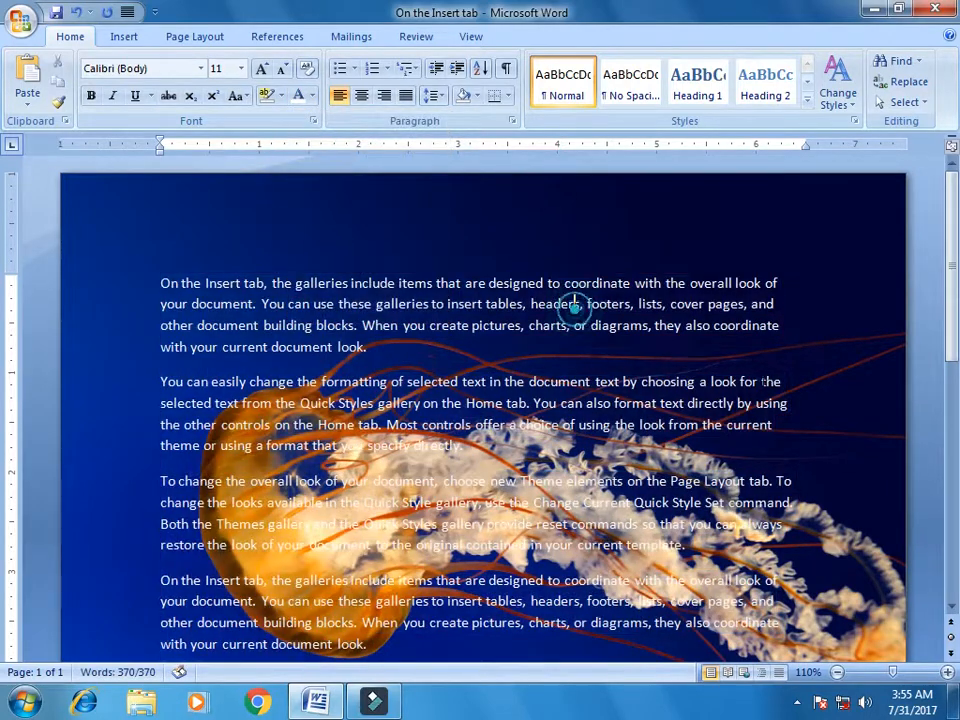
pyautogui.moveTo(955, 322)
pyautogui.mouseDown()
pyautogui.moveTo(950, 609)
pyautogui.moveTo(954, 304)
pyautogui.mouseUp()
pyautogui.click(185, 36)
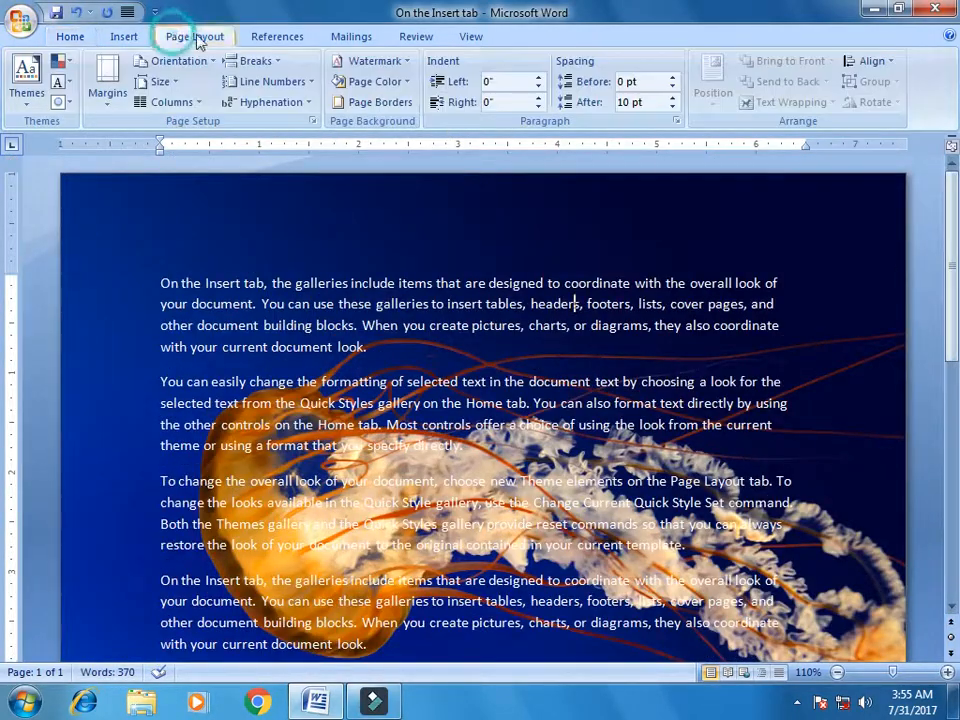
# Remove the picture background from the page and set the font color of all the document text to Automatic
pyautogui.click(380, 82)
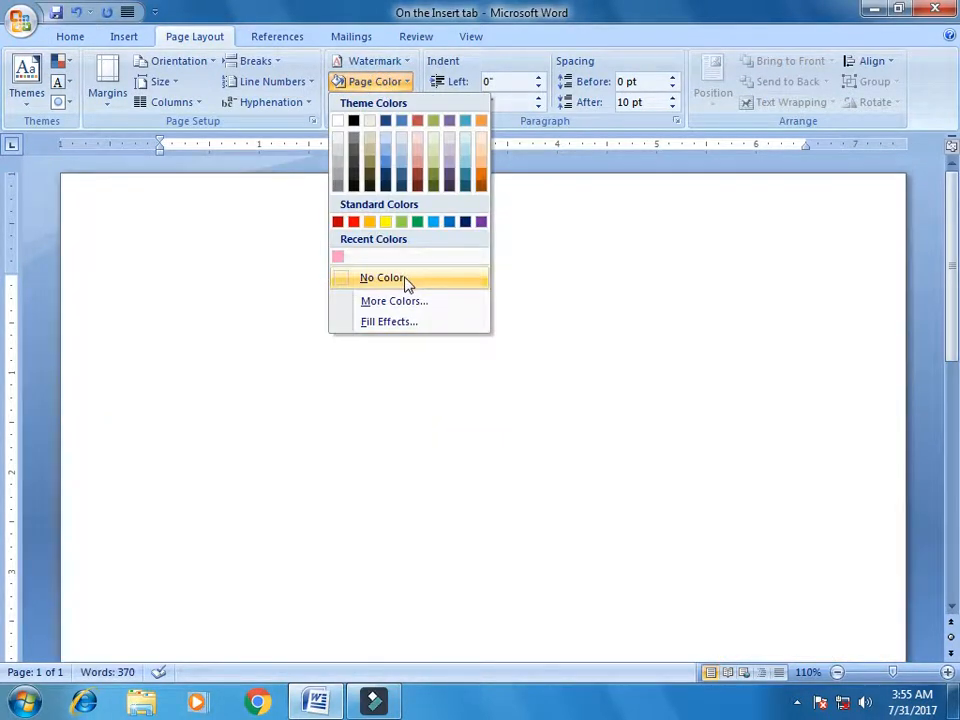
pyautogui.click(407, 284)
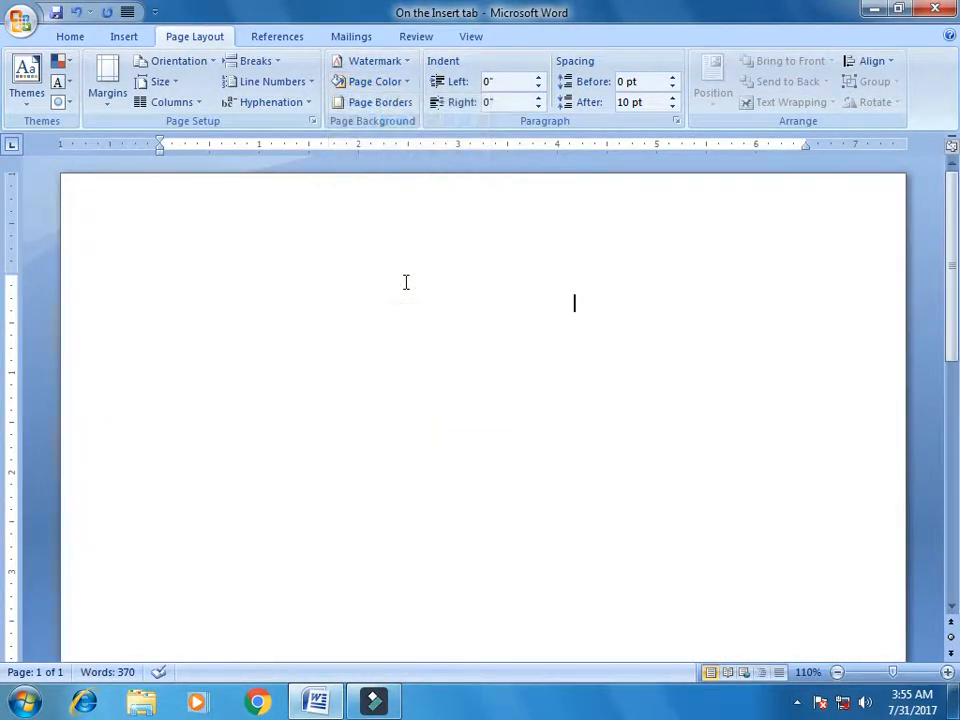
pyautogui.hotkey('ctrl', 'a')
pyautogui.click(70, 36)
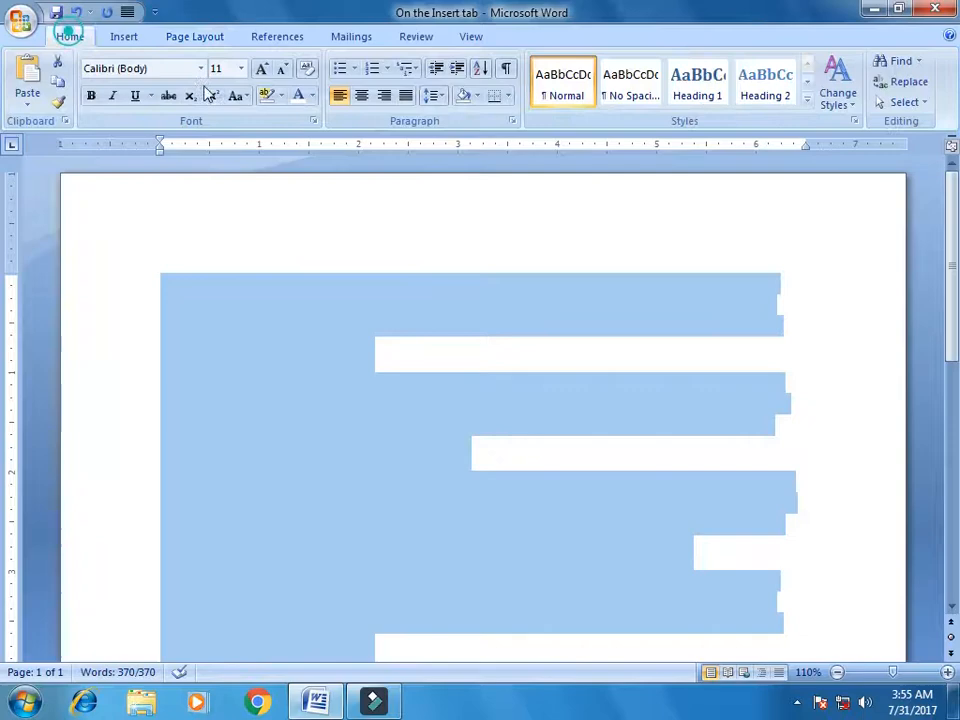
pyautogui.click(312, 95)
pyautogui.click(325, 124)
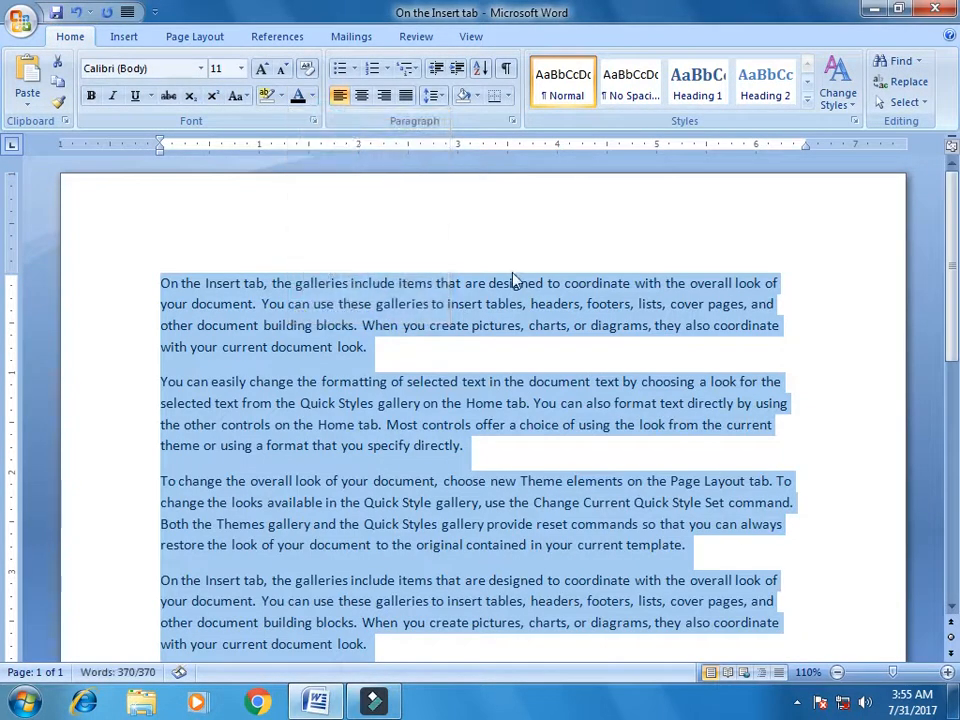
pyautogui.click(497, 358)
# Review the paragraph border and page border options in Borders and Shading without applying anything
pyautogui.click(228, 37)
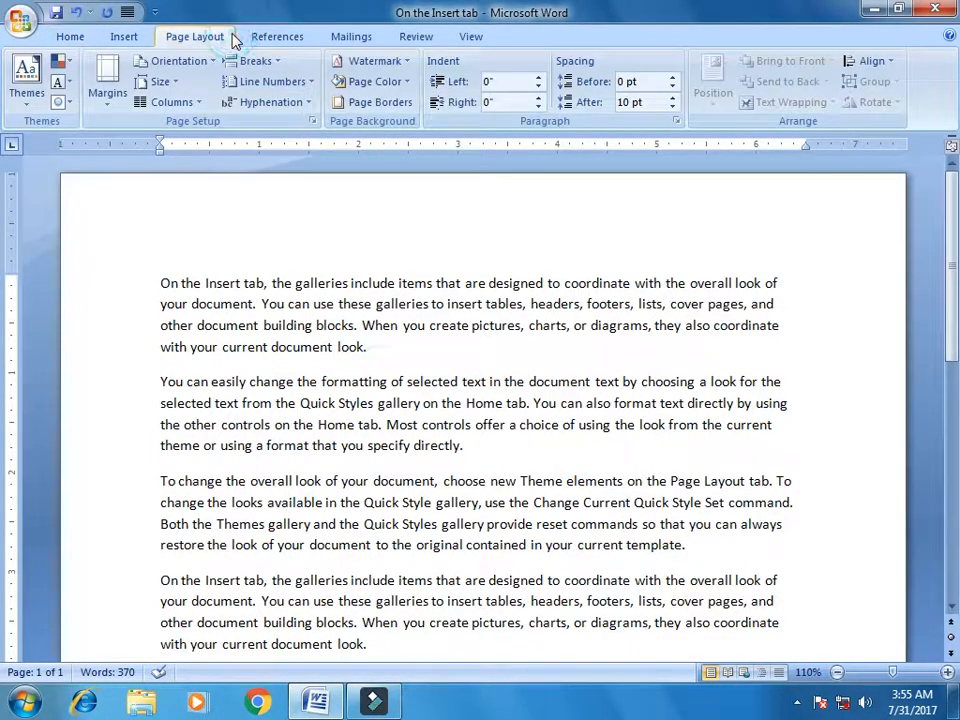
pyautogui.click(396, 105)
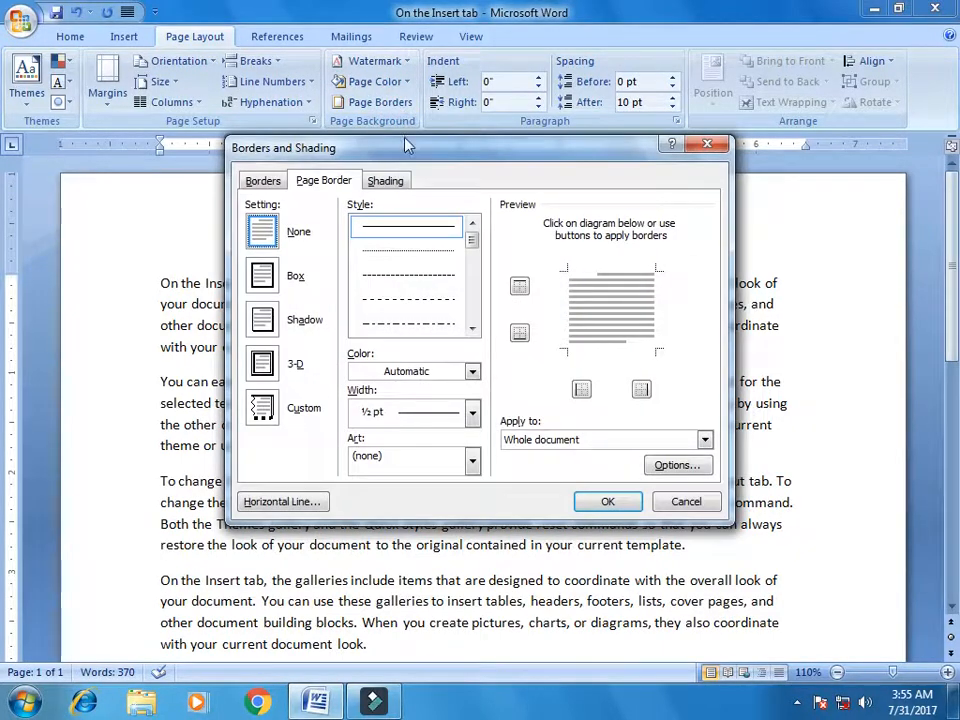
pyautogui.moveTo(409, 155); pyautogui.dragTo(505, 135)
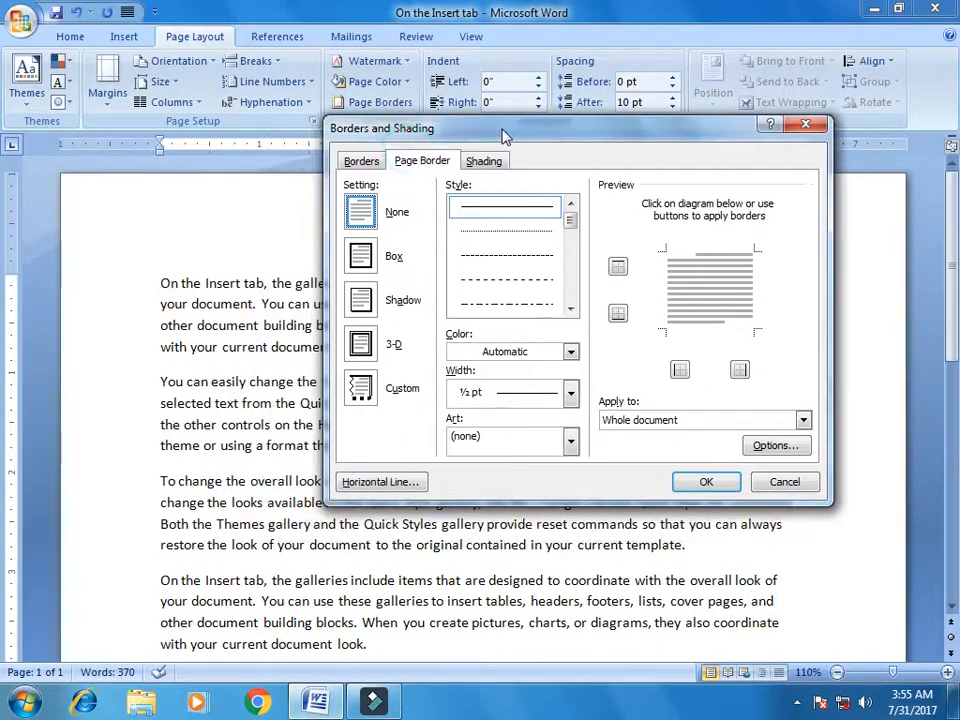
pyautogui.click(364, 164)
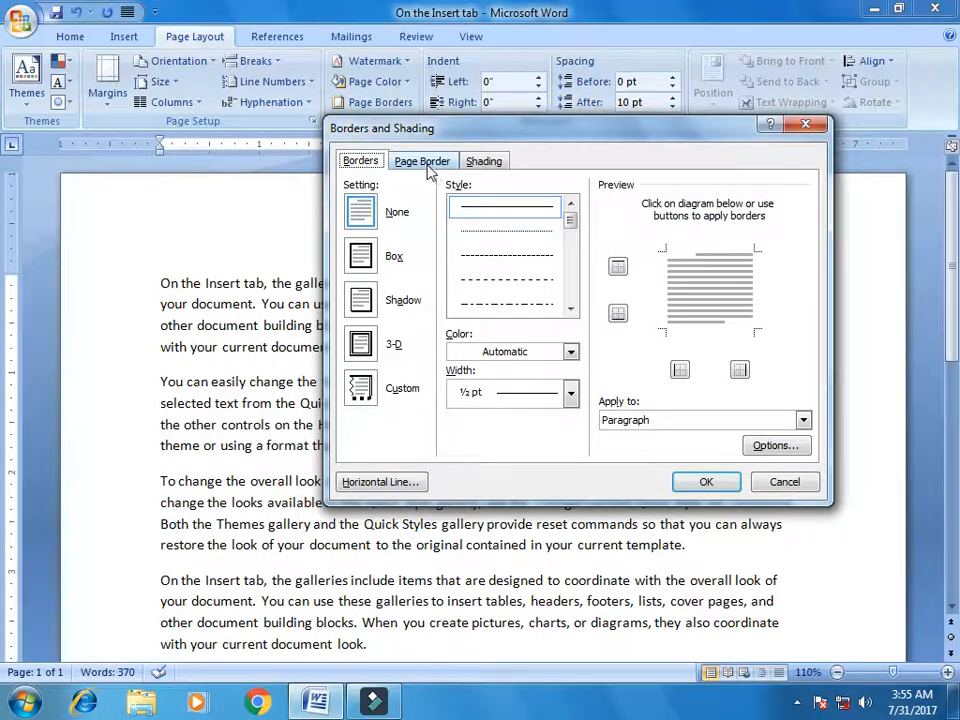
pyautogui.click(424, 164)
pyautogui.click(362, 163)
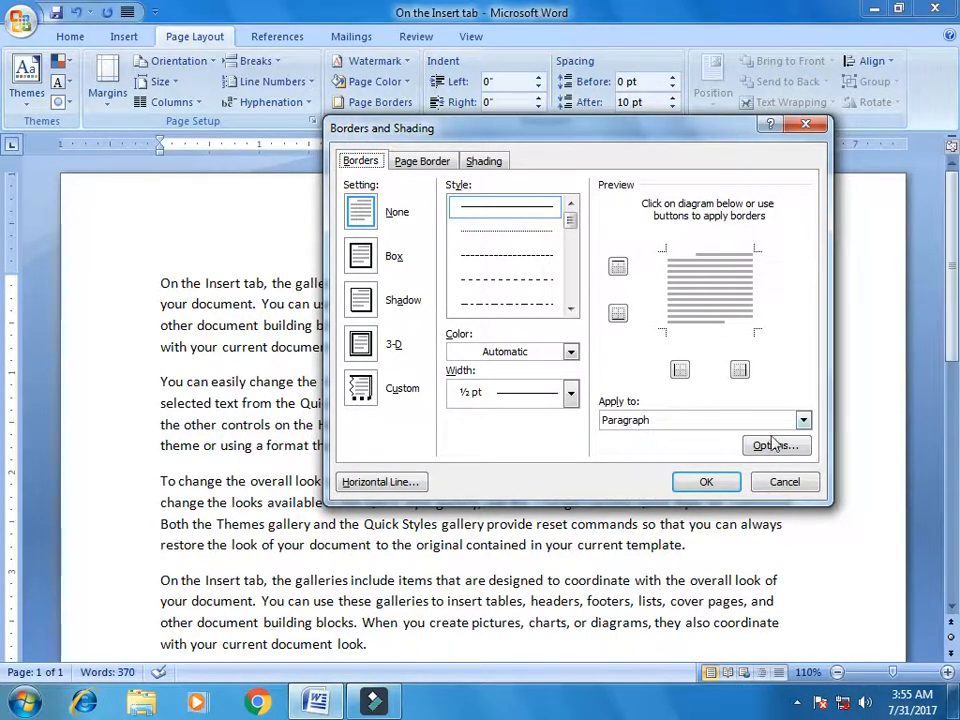
pyautogui.click(785, 482)
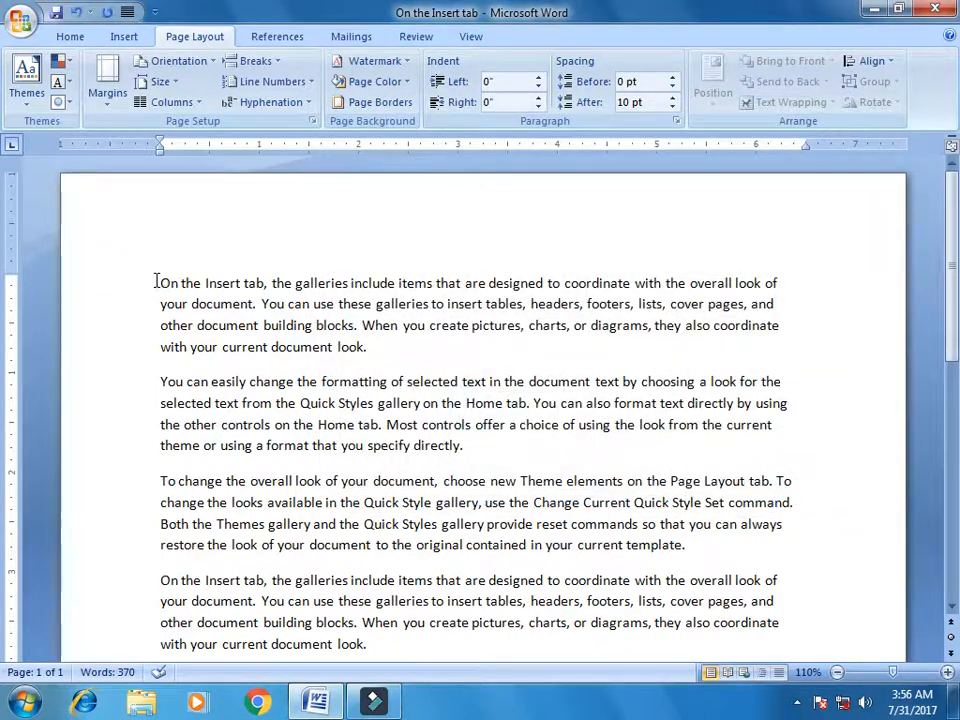
# Put a box border around the first paragraph using a 3 pt thin-thick double line in standard blue
pyautogui.moveTo(157, 281); pyautogui.dragTo(407, 345)
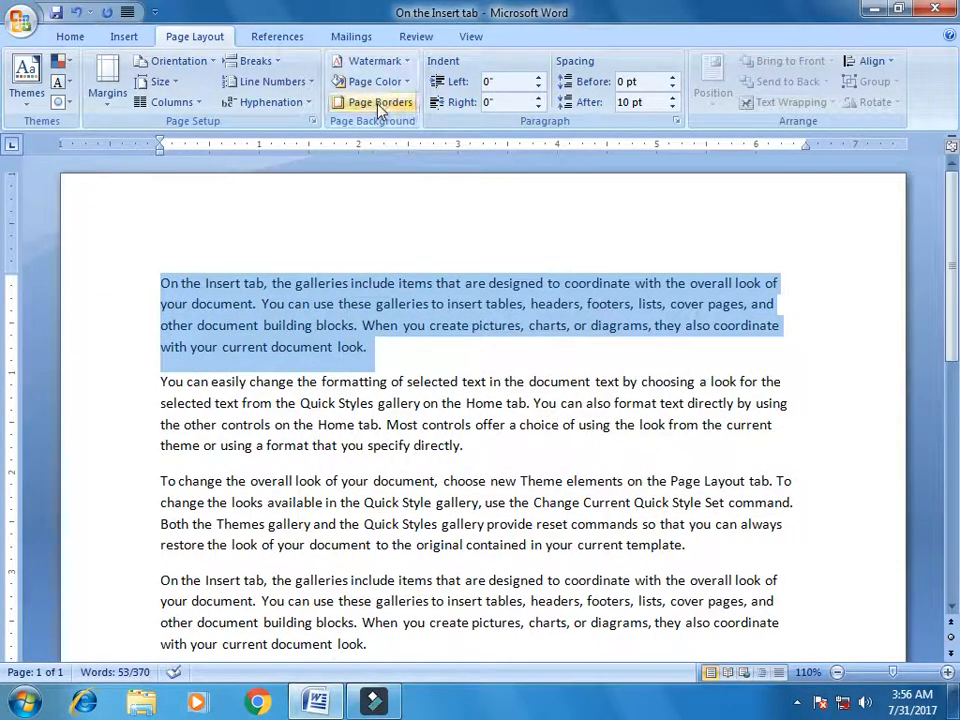
pyautogui.click(378, 101)
pyautogui.click(364, 162)
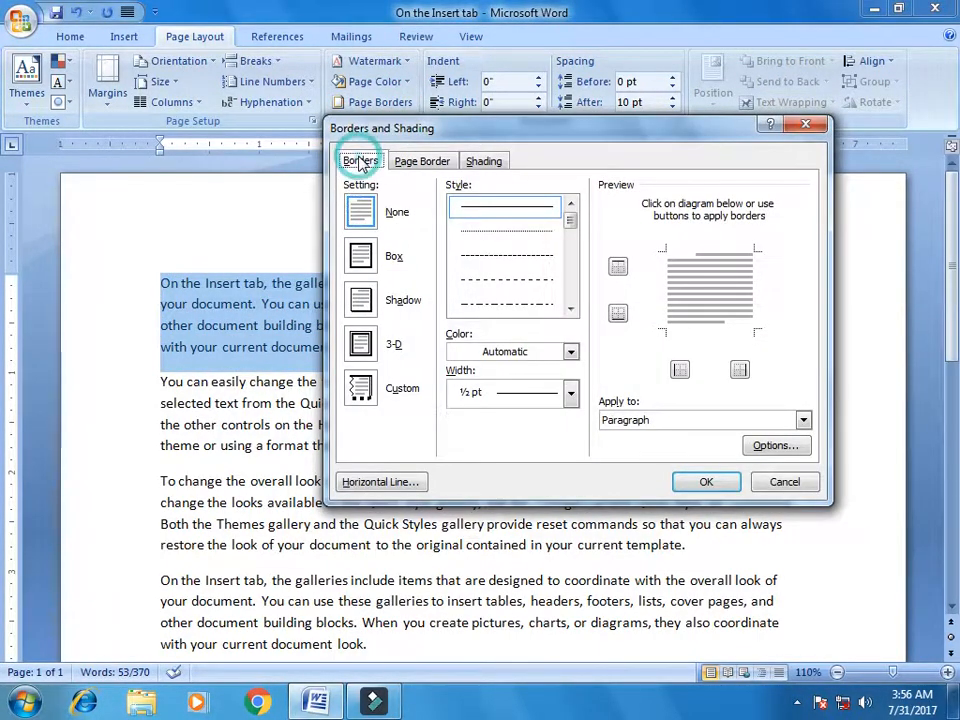
pyautogui.click(360, 262)
pyautogui.moveTo(568, 227); pyautogui.dragTo(572, 272)
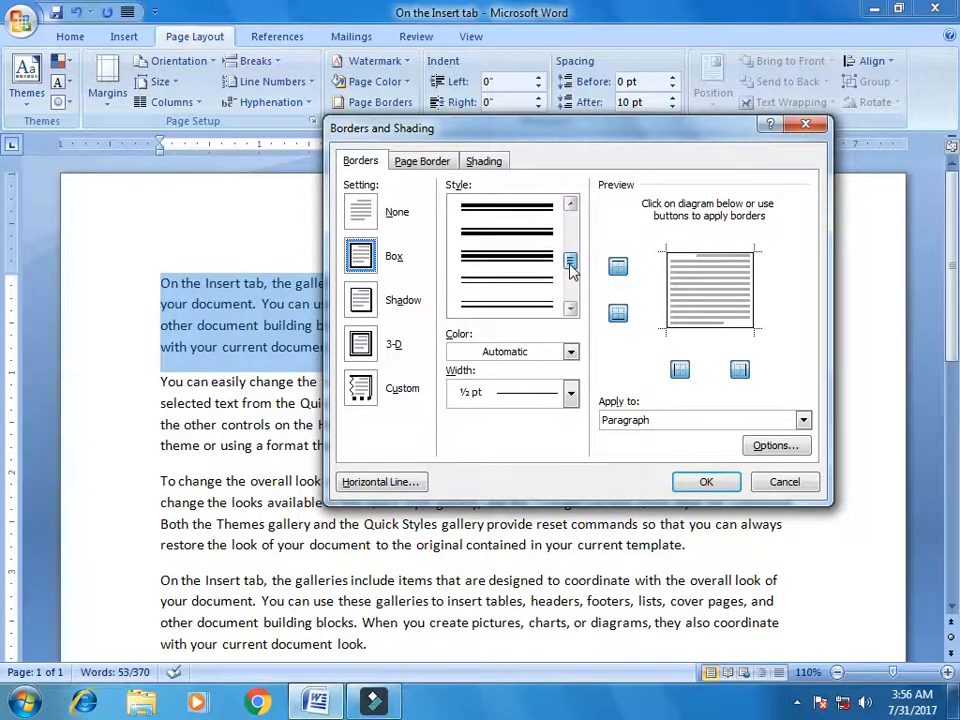
pyautogui.click(540, 246)
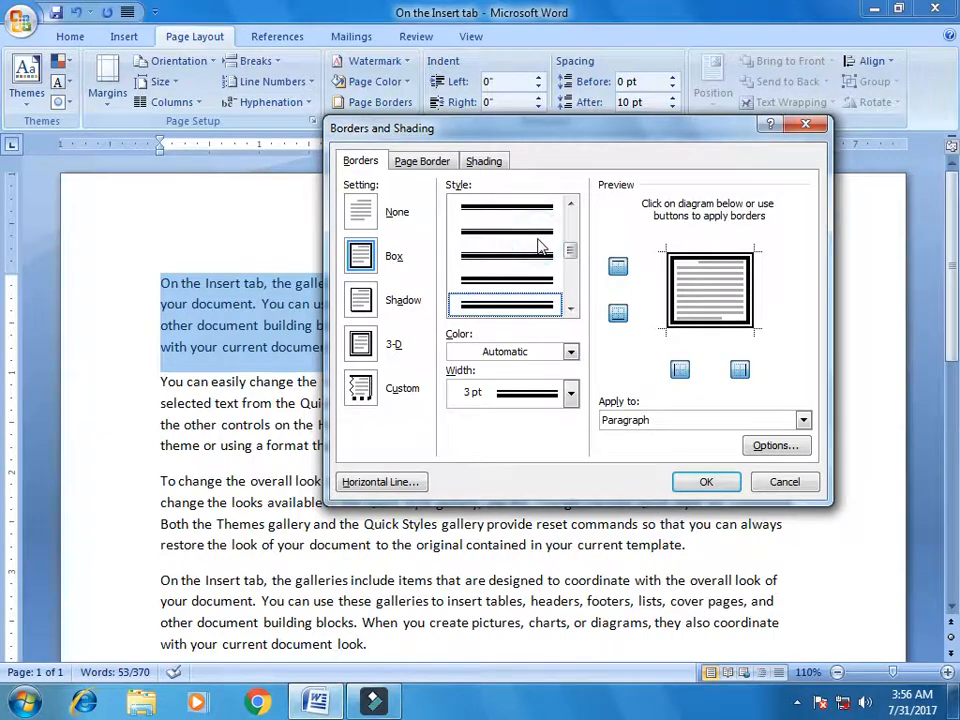
pyautogui.click(570, 352)
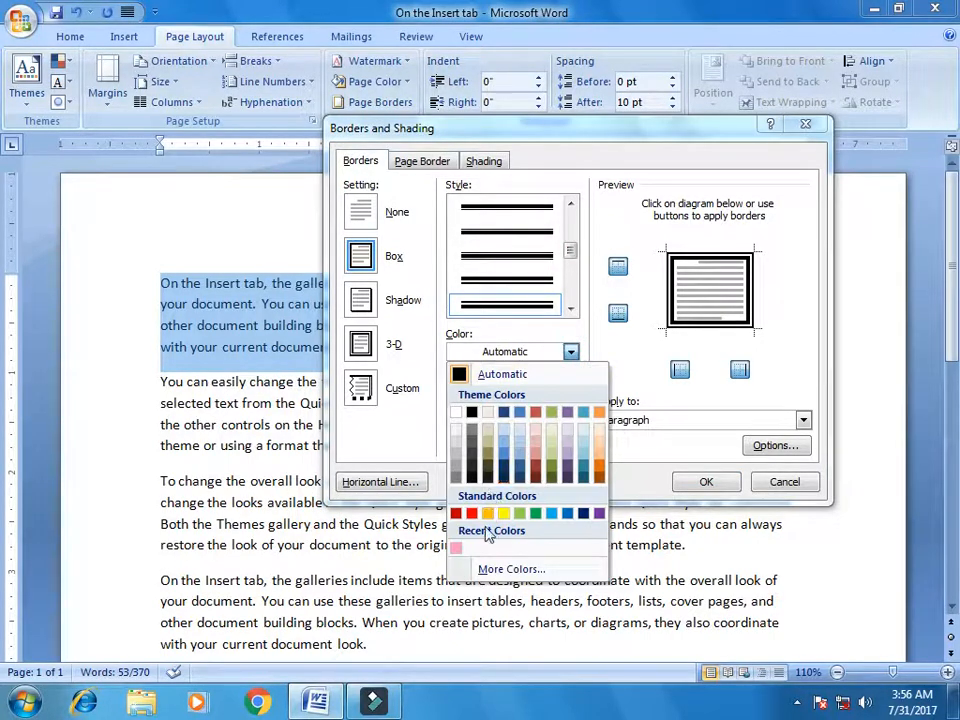
pyautogui.click(570, 514)
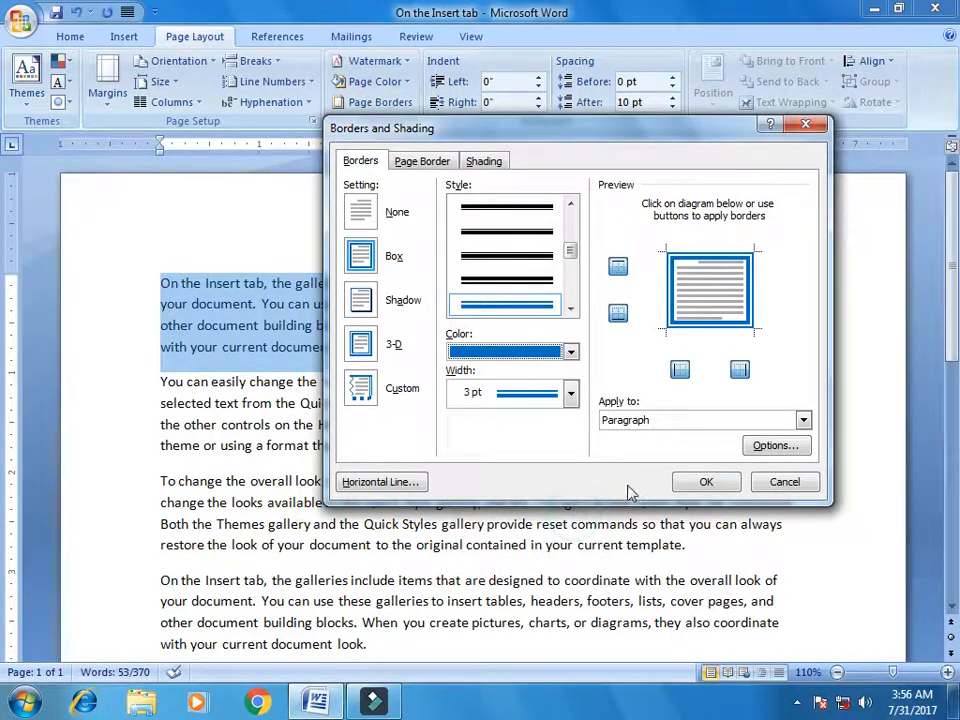
pyautogui.click(727, 484)
pyautogui.click(612, 443)
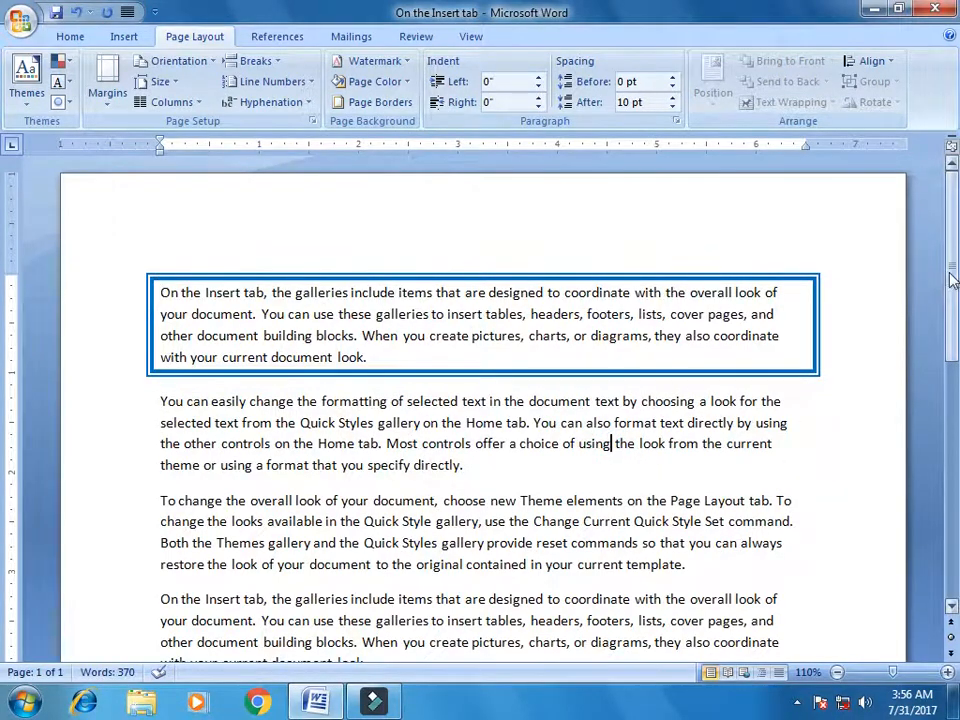
pyautogui.moveTo(952, 280); pyautogui.dragTo(700, 190)
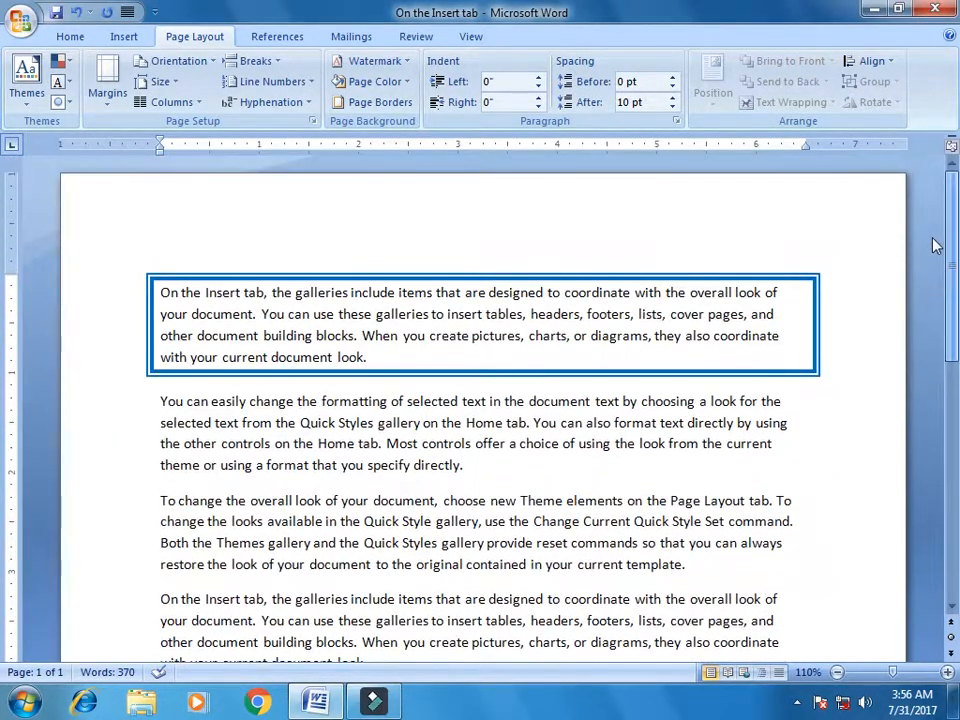
# Choose the Shadow setting for the page border after trying the Box, 3-D and Custom settings
pyautogui.click(386, 102)
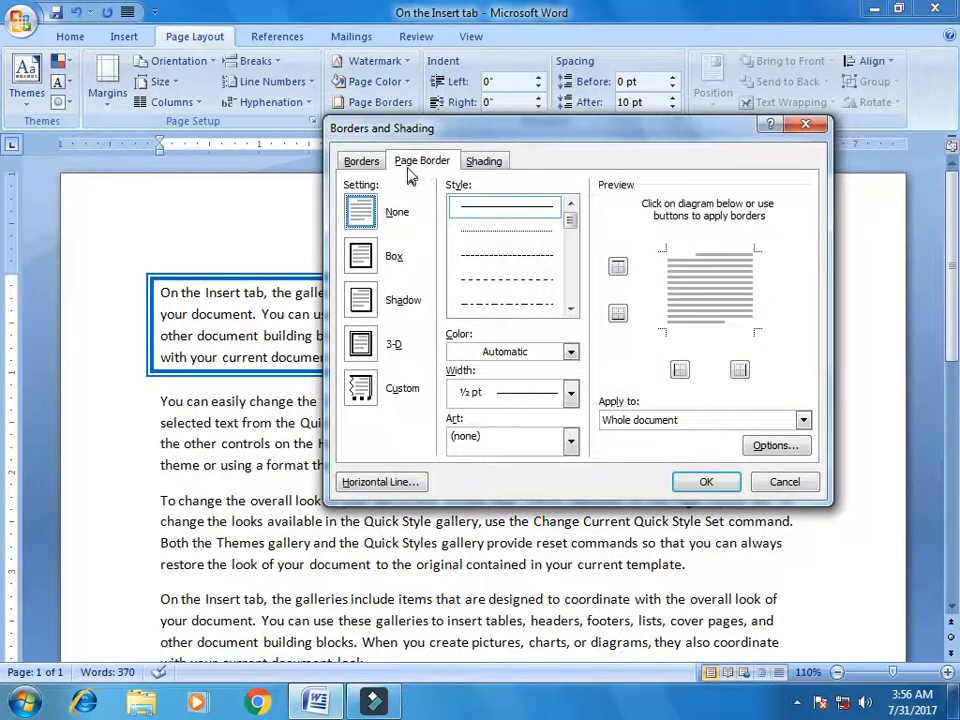
pyautogui.click(365, 160)
pyautogui.click(422, 161)
pyautogui.click(361, 300)
pyautogui.click(361, 256)
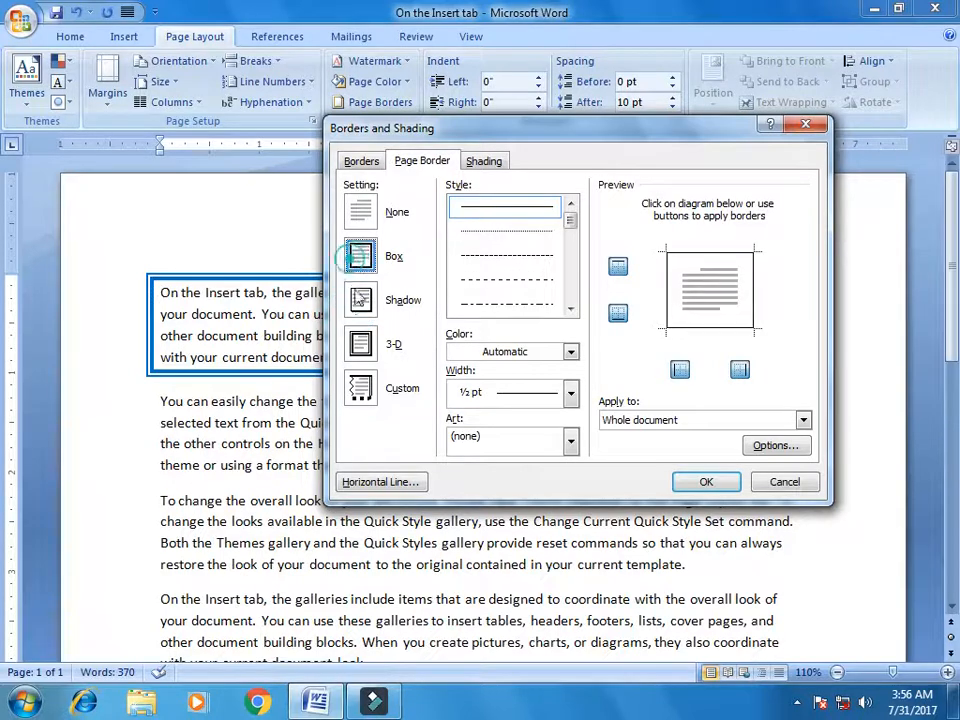
pyautogui.click(361, 346)
pyautogui.click(361, 388)
pyautogui.click(361, 344)
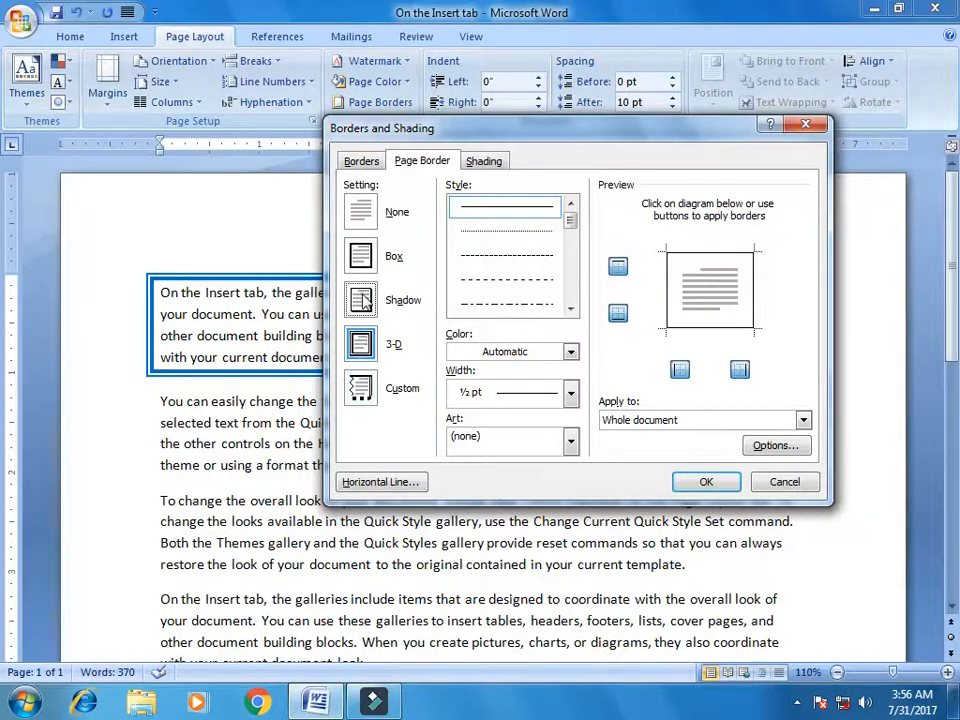
pyautogui.click(361, 300)
pyautogui.click(361, 256)
pyautogui.click(361, 300)
# Apply a 3 pt triple-line style in standard green to the shadow page border for the whole document
pyautogui.click(570, 309)
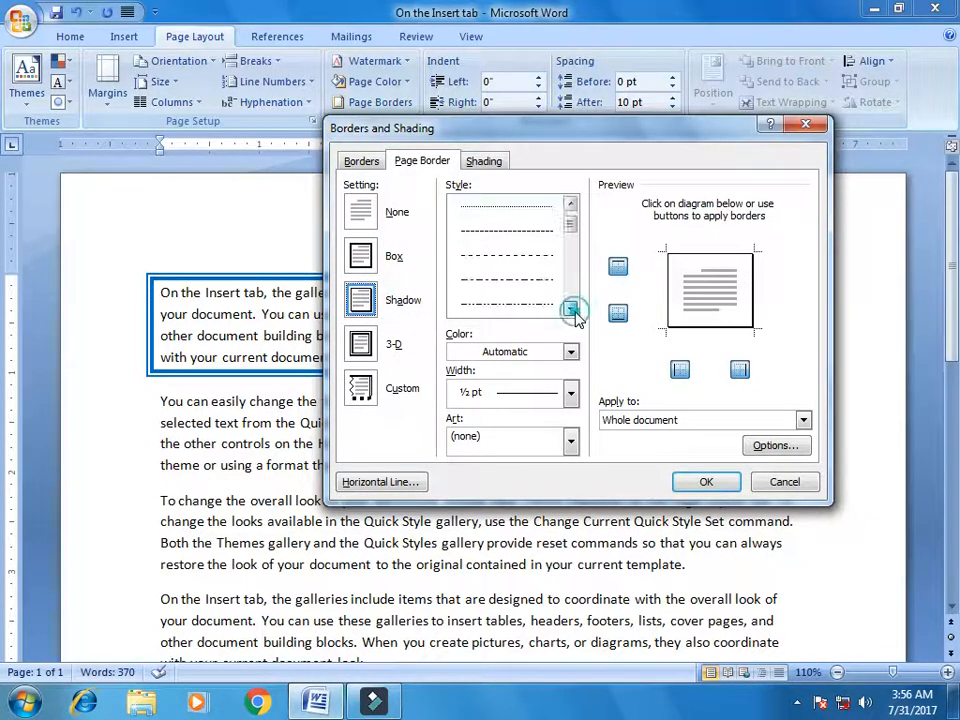
pyautogui.click(570, 309)
pyautogui.click(572, 310)
pyautogui.click(572, 310)
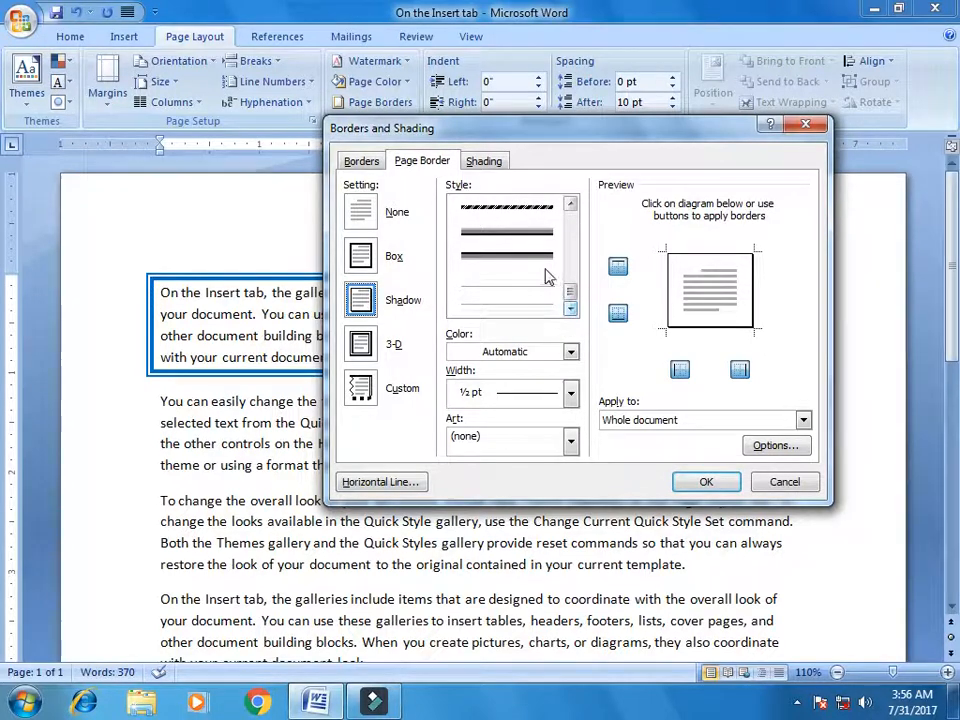
pyautogui.scroll(6, 548, 270)
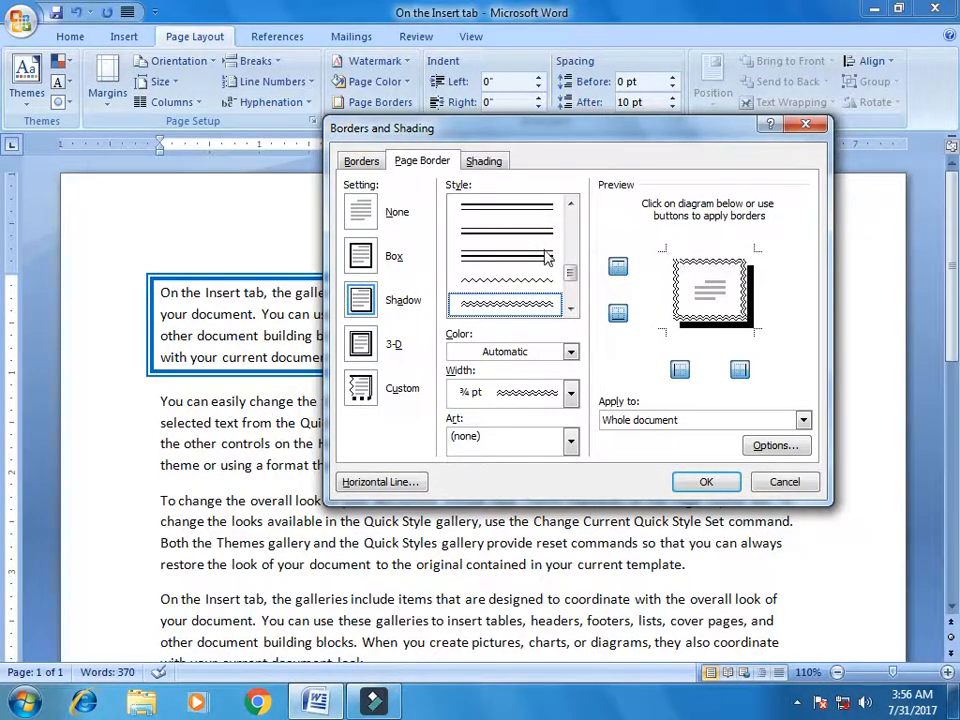
pyautogui.click(547, 255)
pyautogui.click(570, 351)
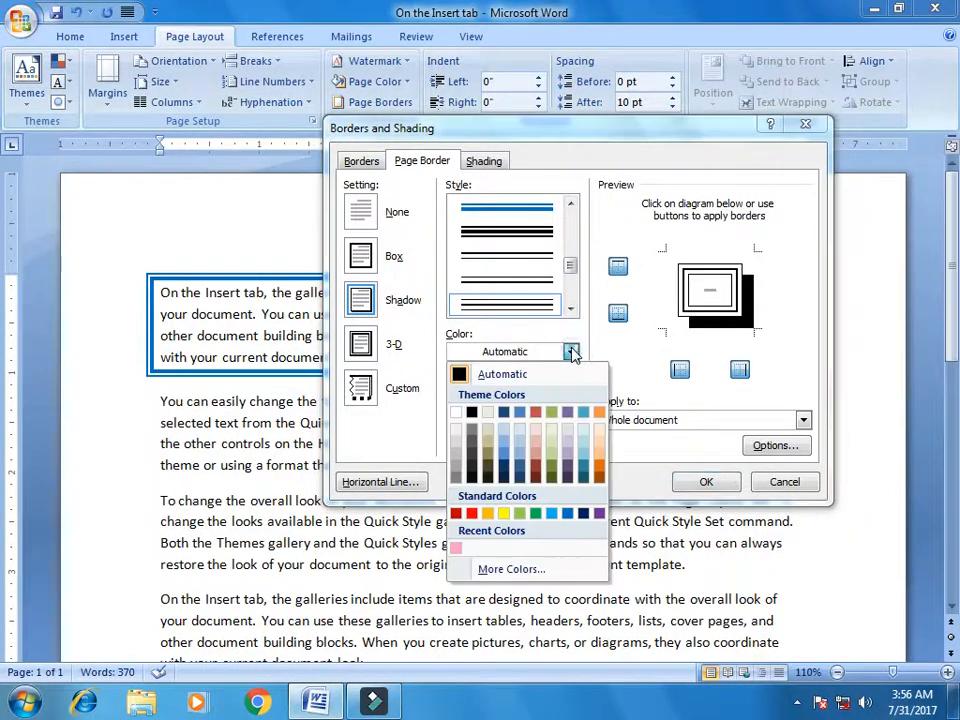
pyautogui.click(536, 514)
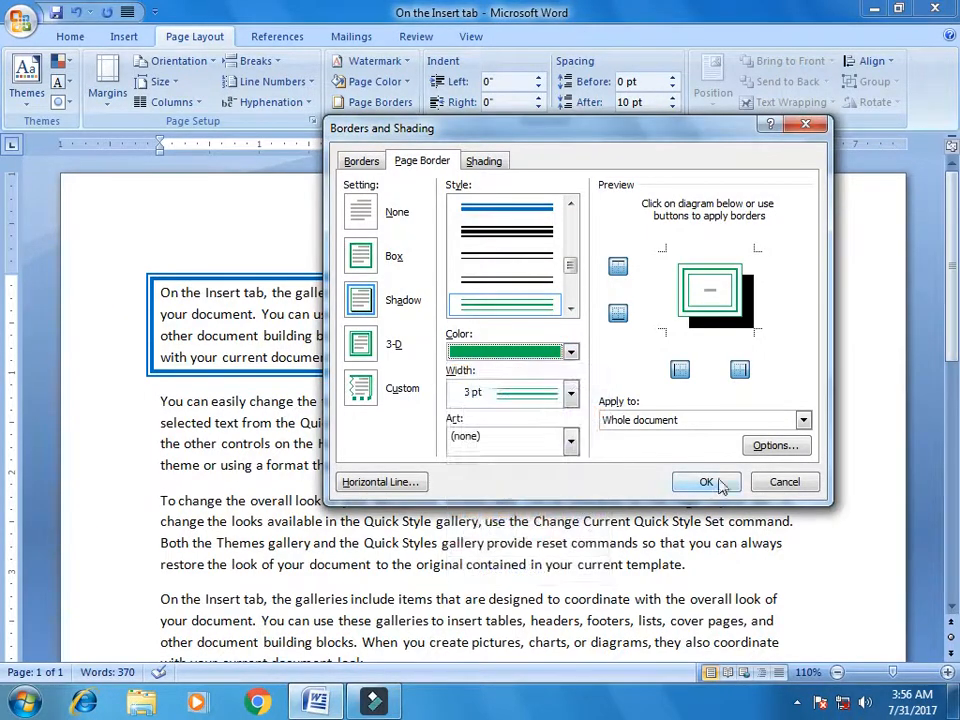
pyautogui.click(706, 481)
# Check the page border and the first paragraph's border in print preview, then return to the document
pyautogui.moveTo(957, 234)
pyautogui.mouseDown()
pyautogui.moveTo(952, 515)
pyautogui.moveTo(950, 226)
pyautogui.mouseUp()
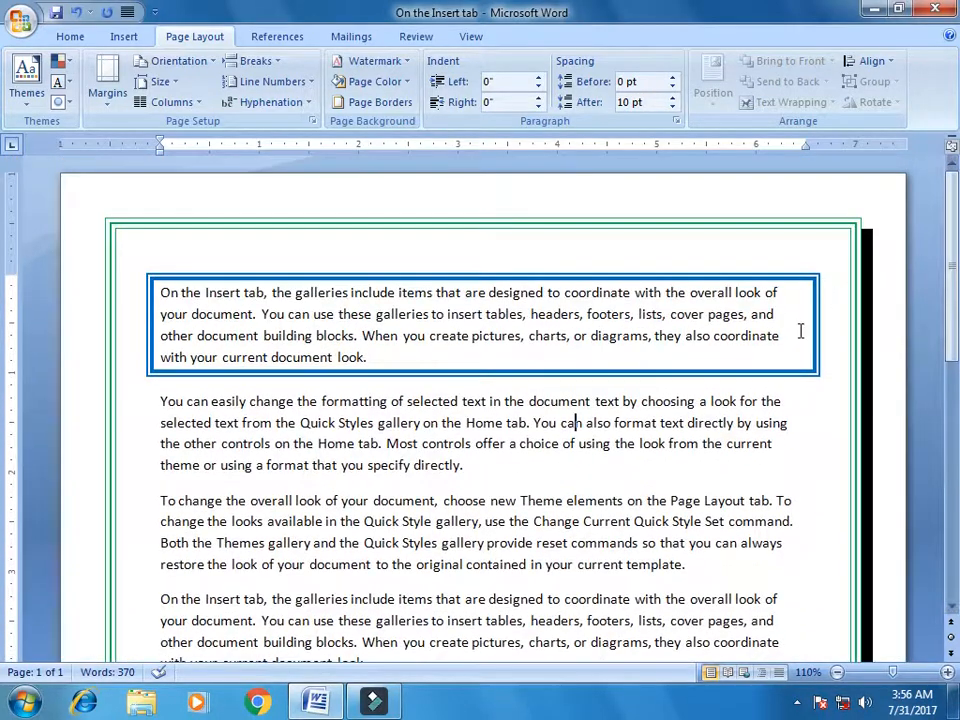
pyautogui.hotkey('ctrl', 'F2')
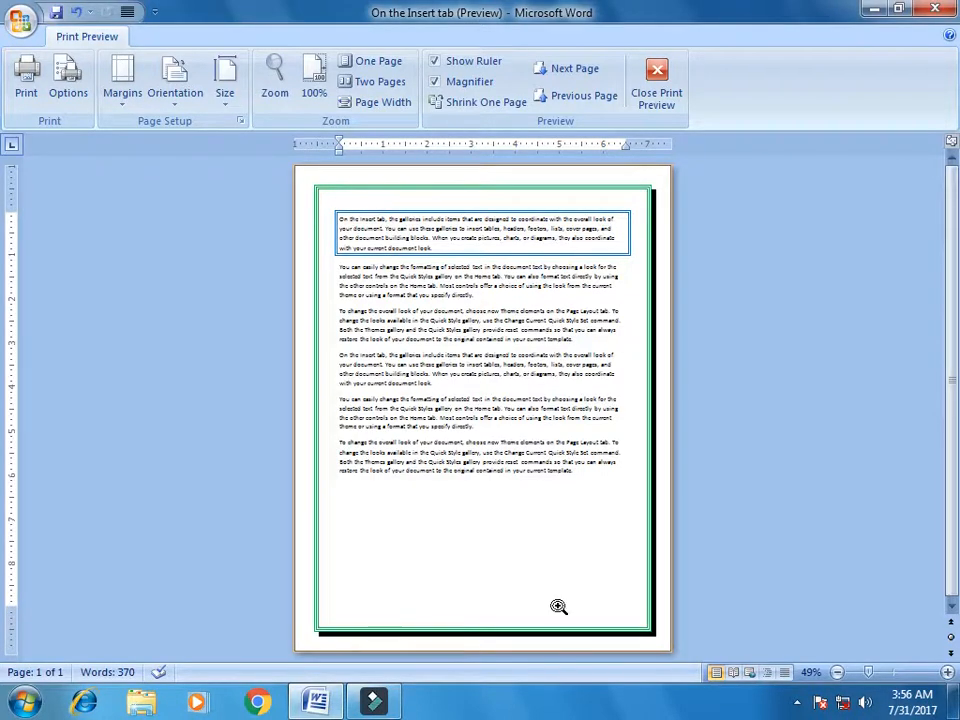
pyautogui.click(656, 82)
pyautogui.click(390, 82)
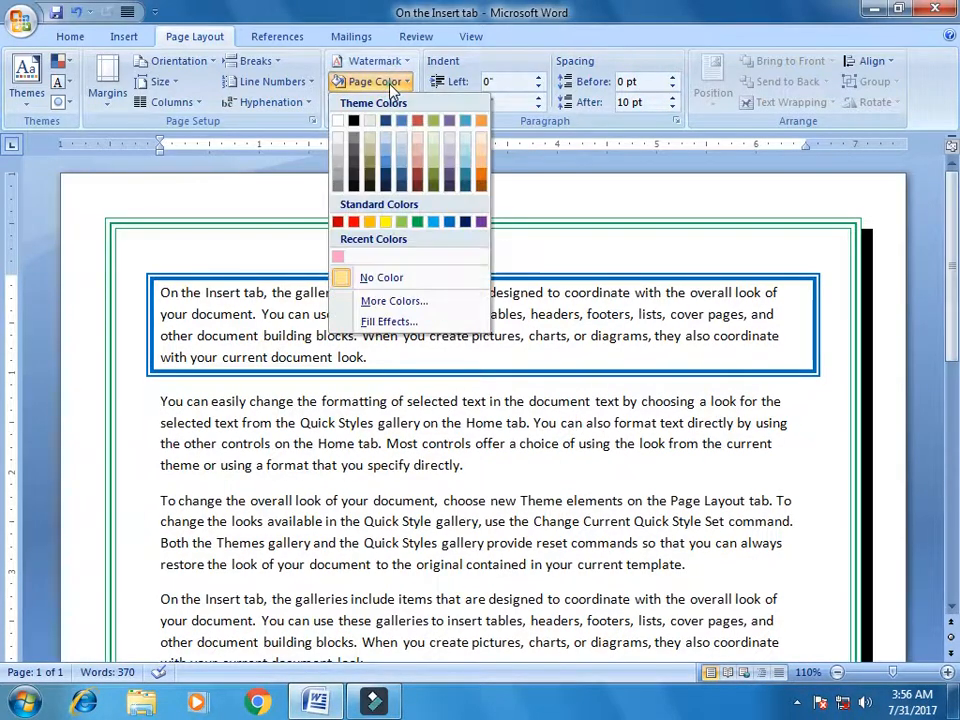
pyautogui.click(390, 321)
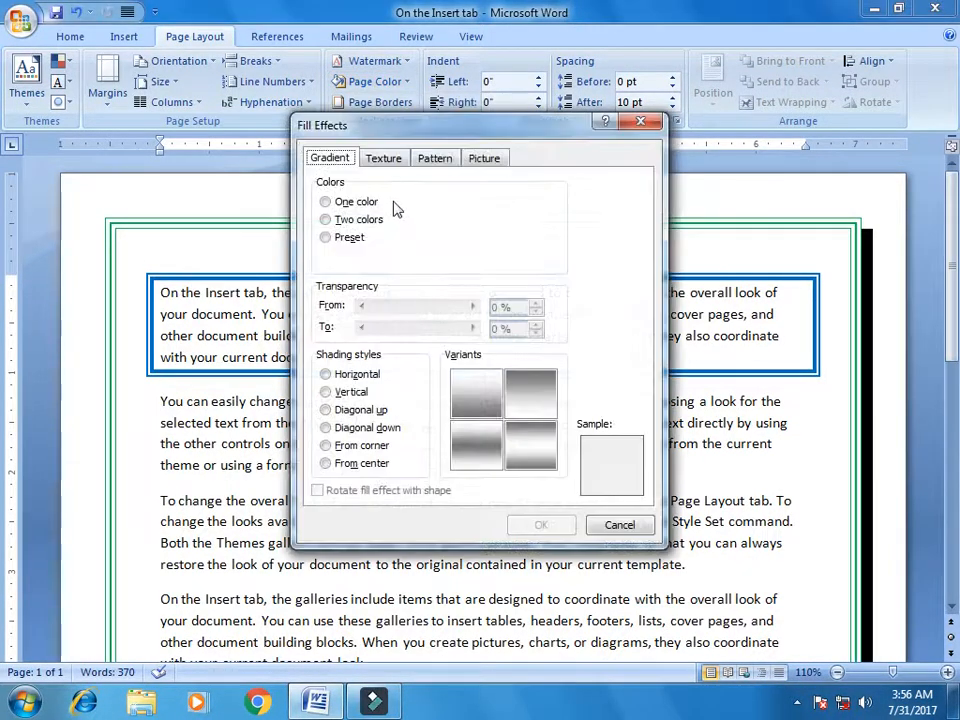
pyautogui.click(627, 531)
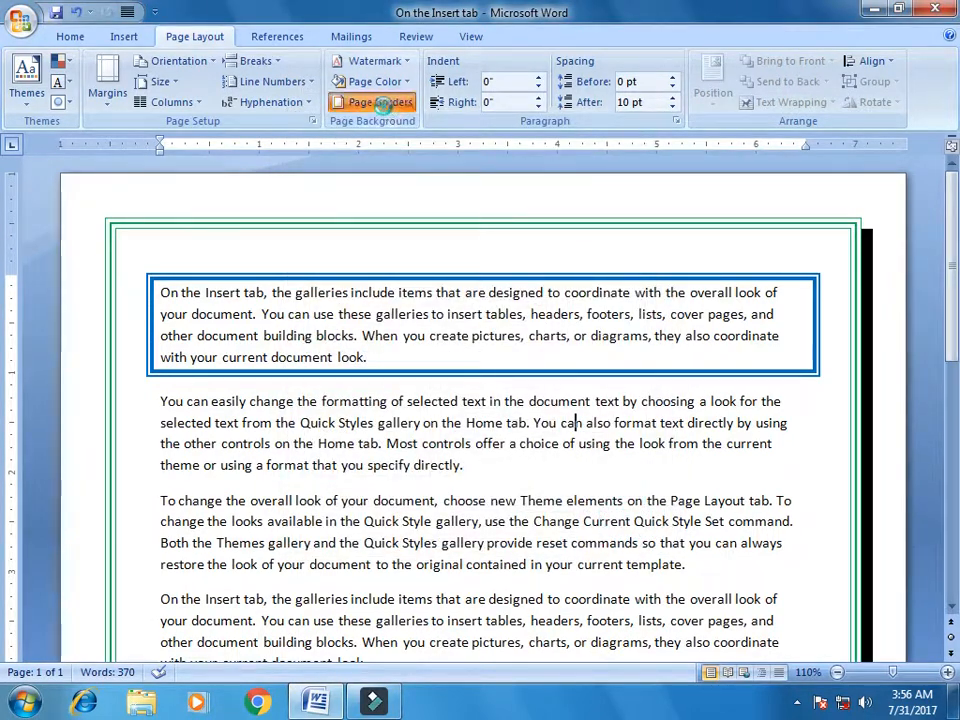
# Change the whole document's page border to the 3 pt diagonal-striped line style in standard red
pyautogui.click(378, 102)
pyautogui.click(570, 309)
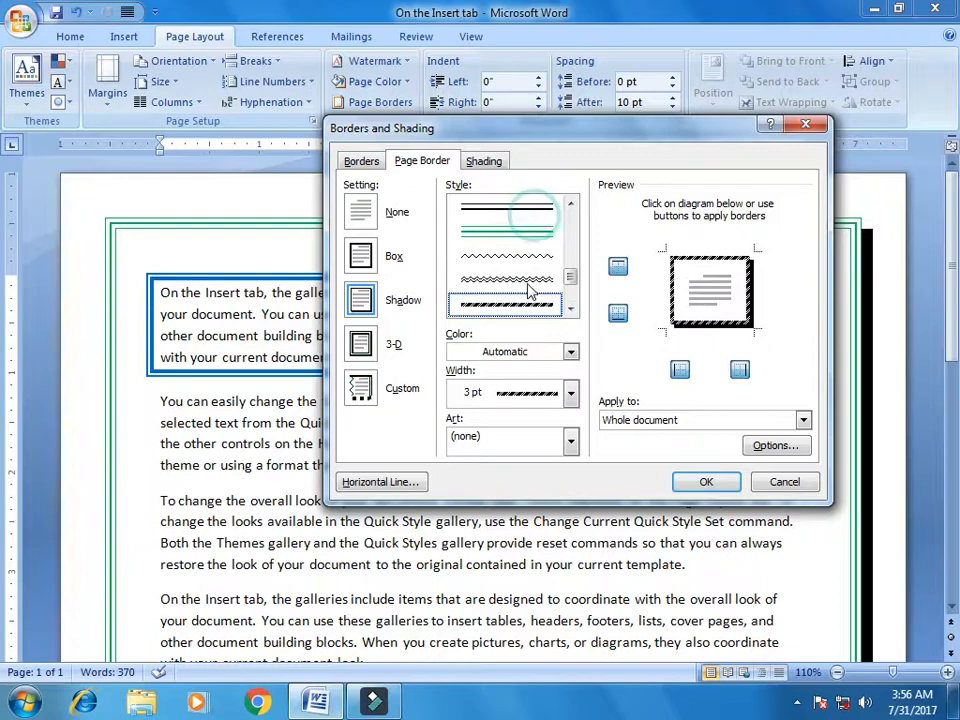
pyautogui.click(546, 393)
pyautogui.click(570, 393)
pyautogui.click(555, 352)
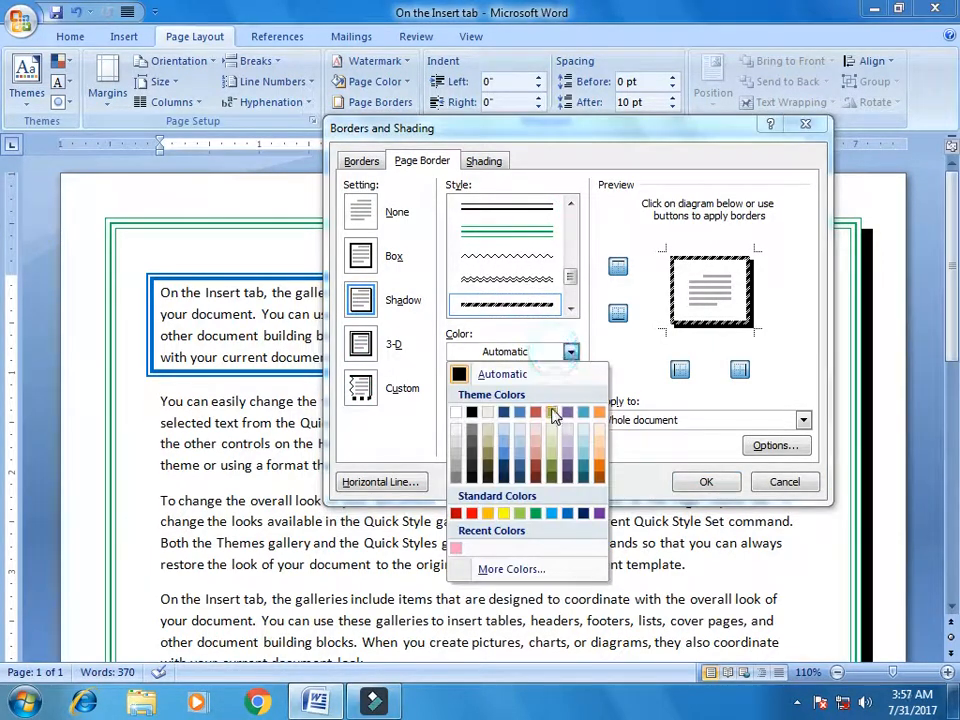
pyautogui.click(471, 513)
pyautogui.click(699, 483)
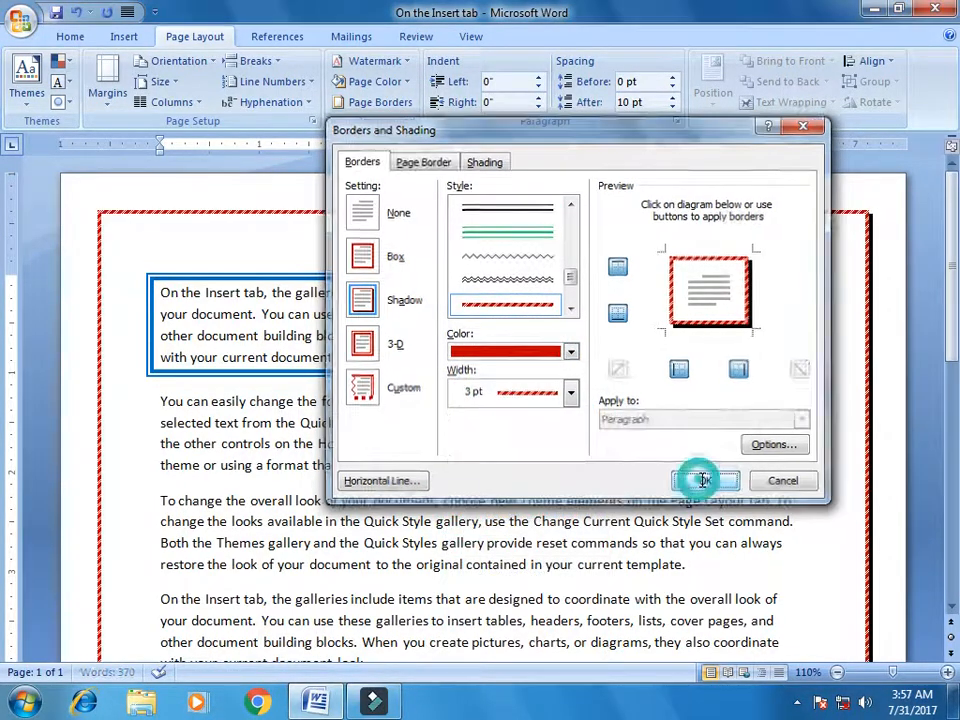
# Apply a red flower art border to the pages of the whole document
pyautogui.click(372, 102)
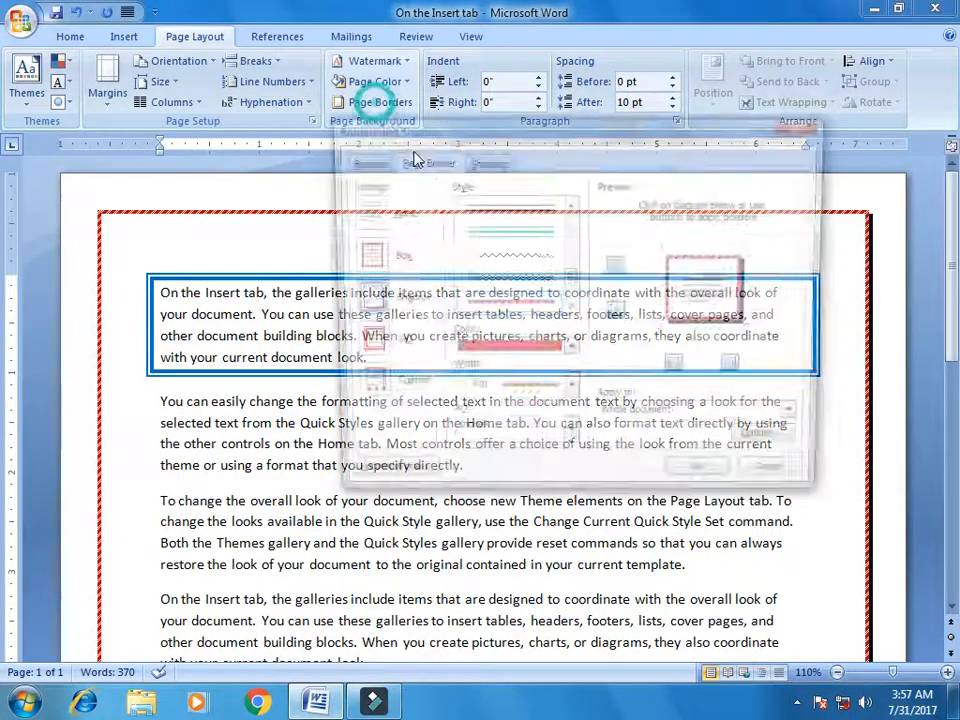
pyautogui.click(570, 440)
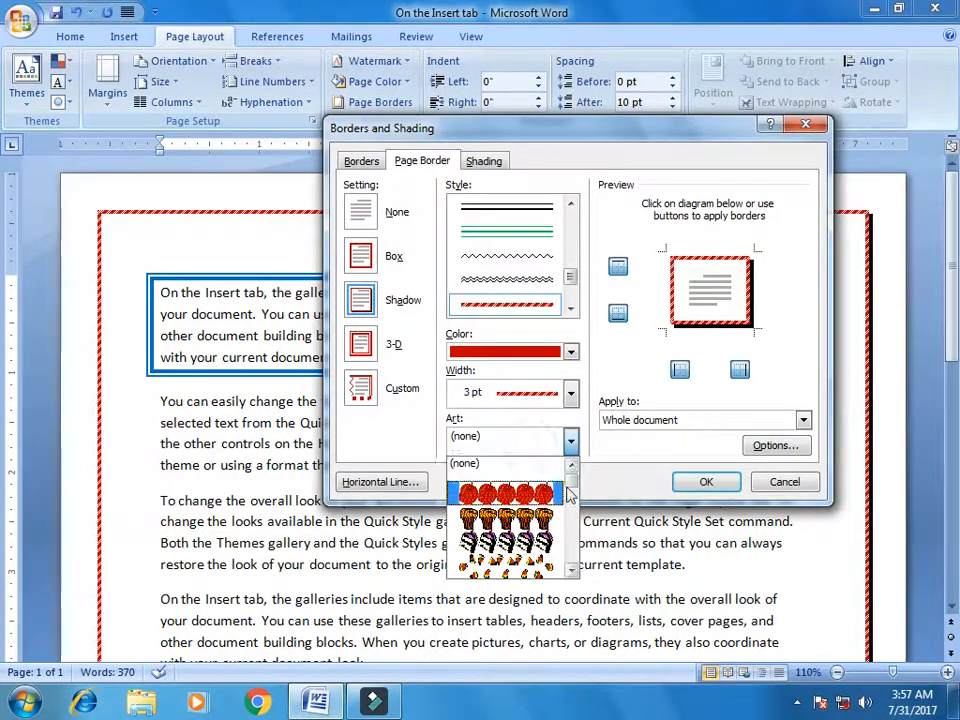
pyautogui.click(570, 570)
pyautogui.click(570, 570)
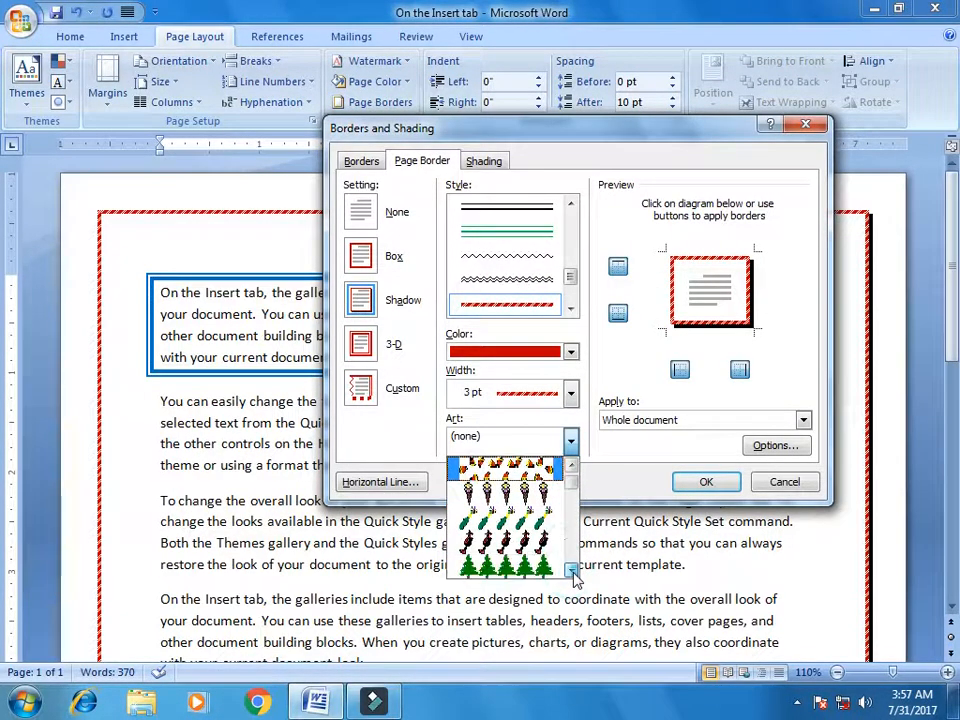
pyautogui.click(570, 570)
pyautogui.click(570, 570)
pyautogui.click(570, 570)
pyautogui.click(570, 570)
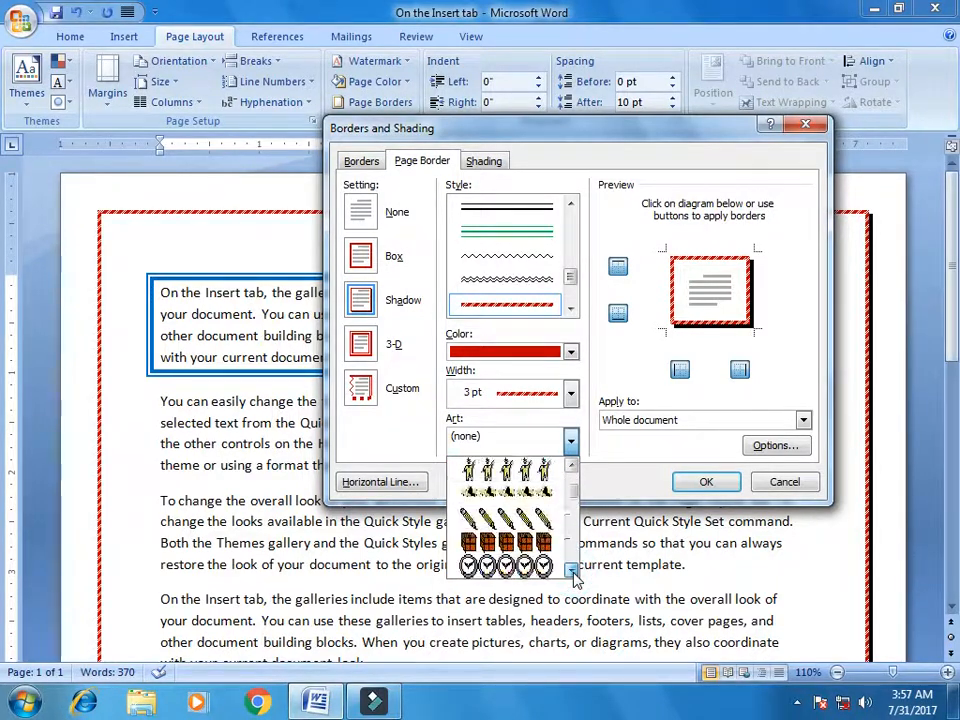
pyautogui.click(570, 570)
pyautogui.click(570, 570)
pyautogui.click(570, 570)
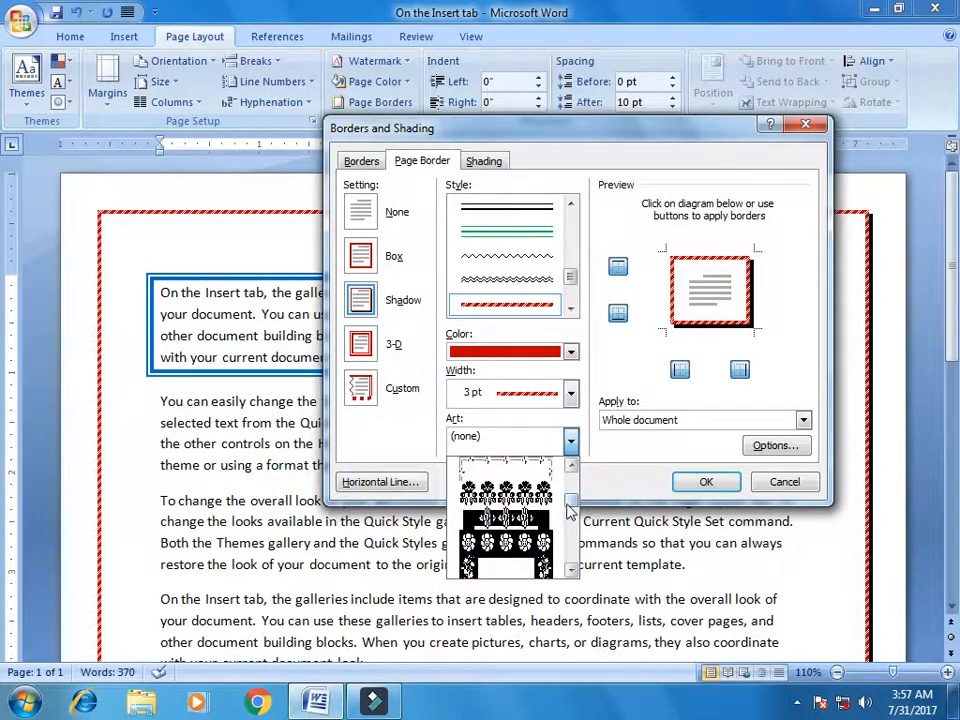
pyautogui.click(505, 446)
pyautogui.click(706, 482)
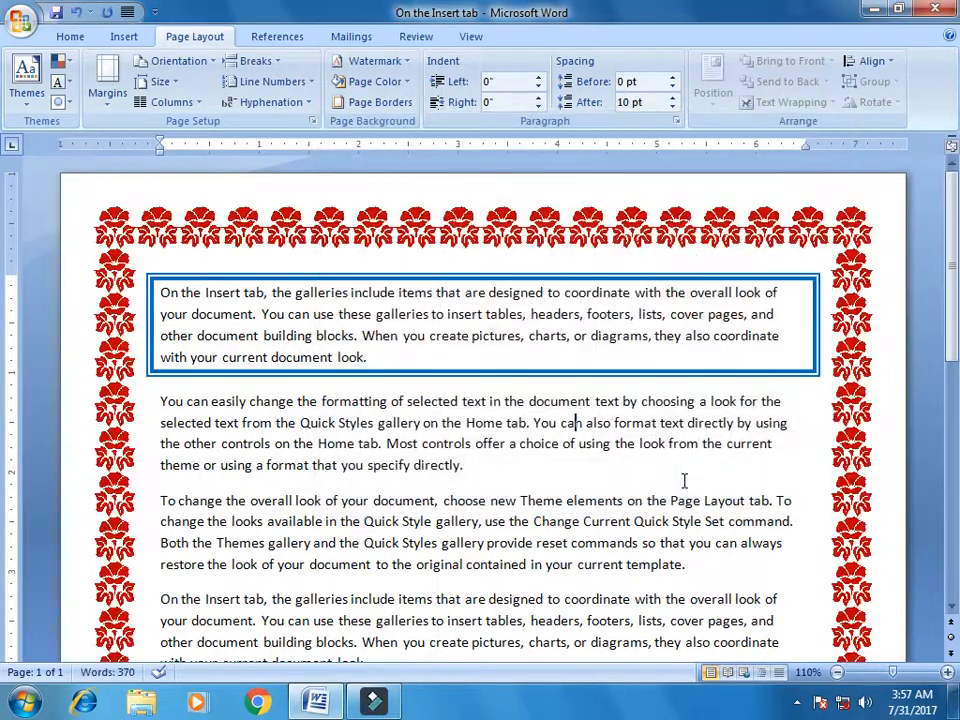
# Change the whole document's page border art to the red apples and look over the page
pyautogui.click(385, 102)
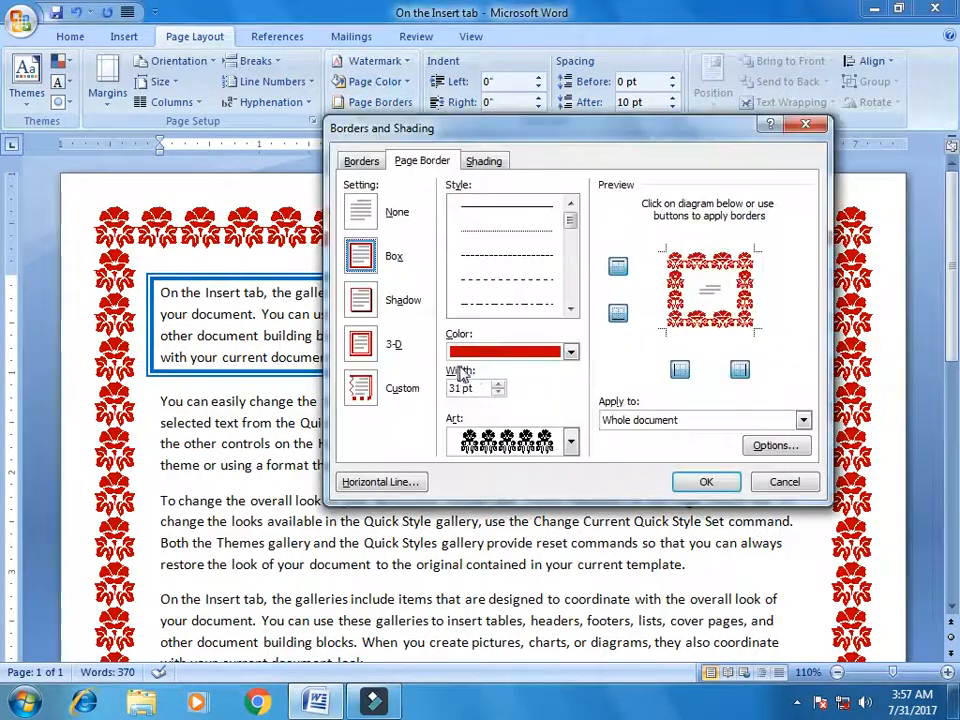
pyautogui.click(550, 445)
pyautogui.scroll(5, 574, 495)
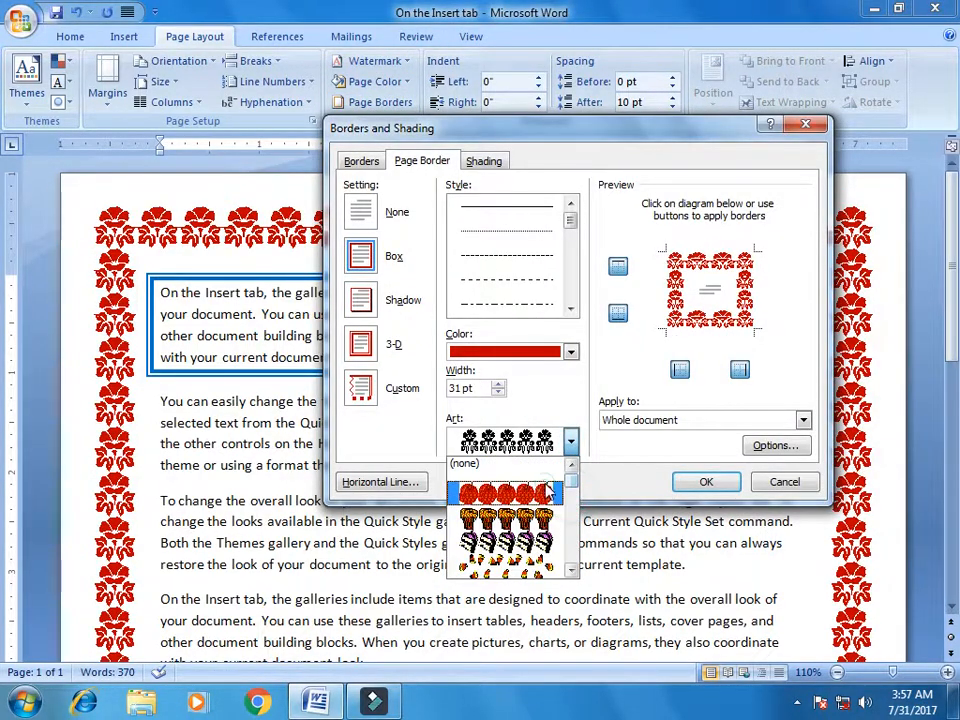
pyautogui.click(505, 504)
pyautogui.click(688, 483)
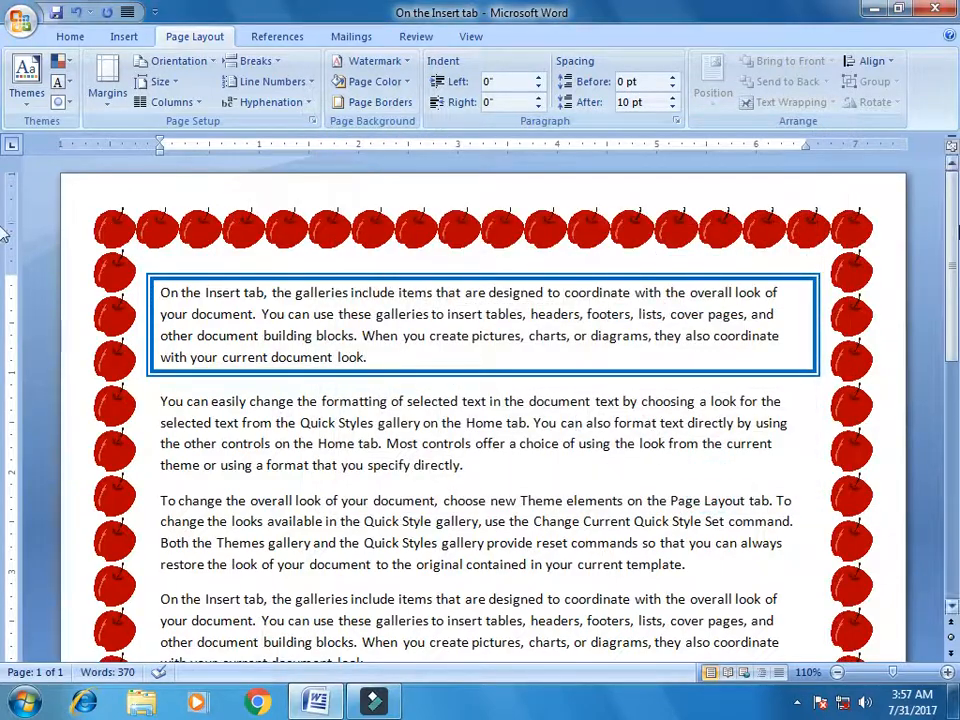
pyautogui.scroll(-5, 5, 234)
pyautogui.scroll(5, 5, 400)
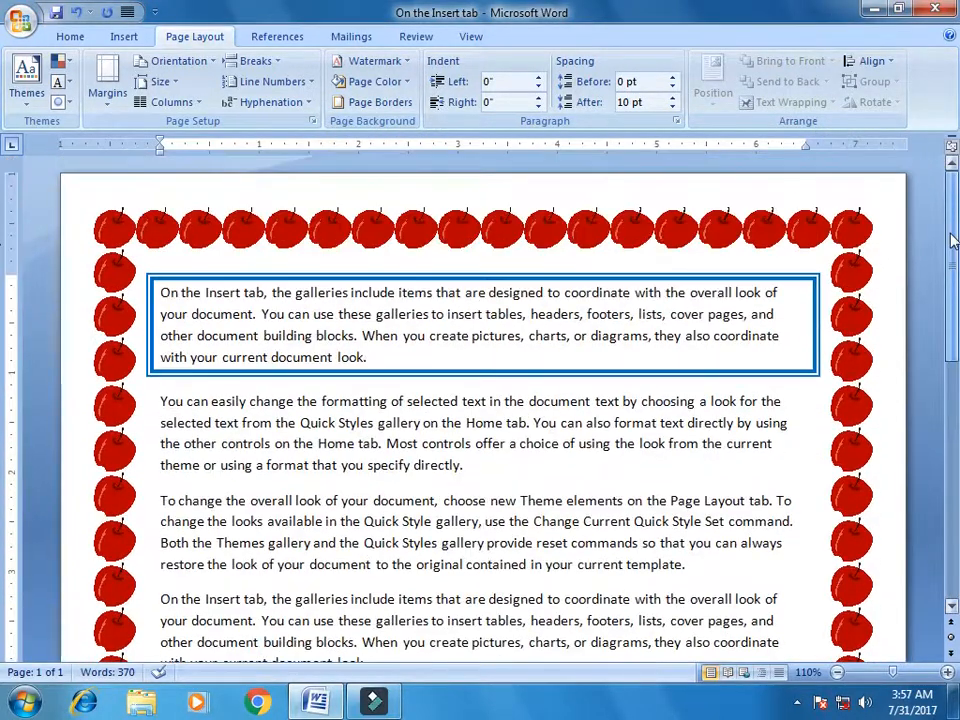
# Remove the page border from the whole document by choosing the None setting
pyautogui.click(372, 102)
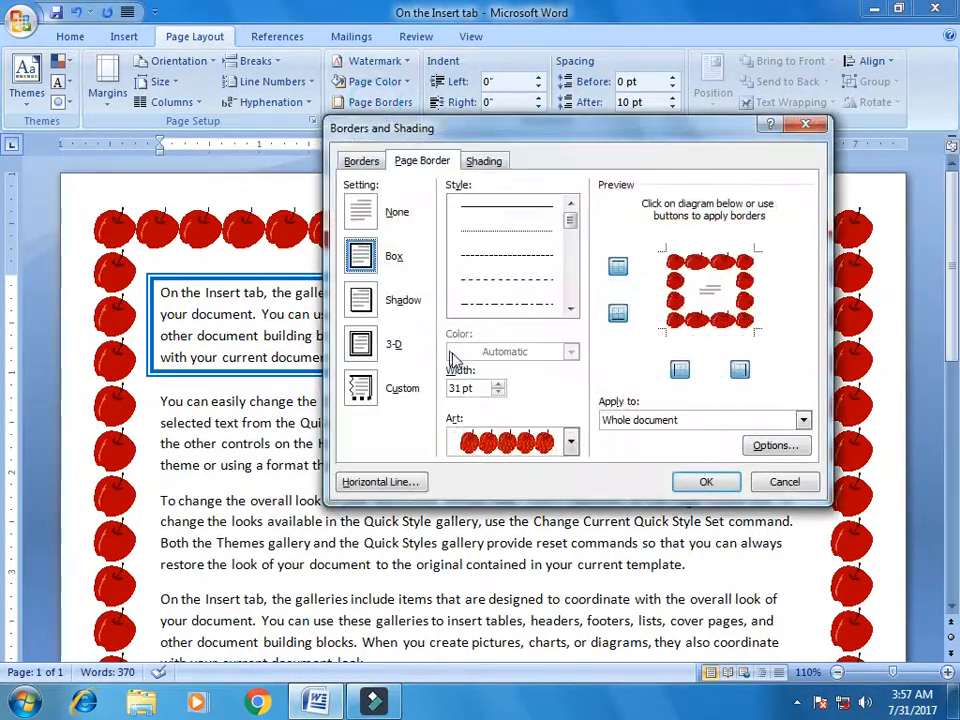
pyautogui.click(362, 213)
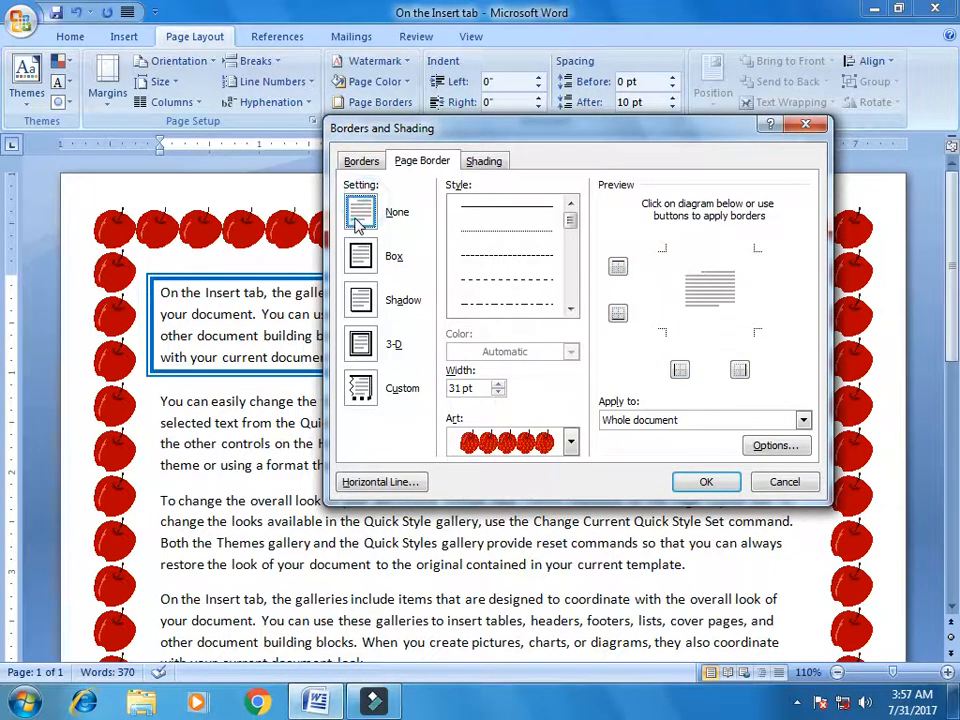
pyautogui.click(726, 483)
# Remove the blue border from around the first paragraph
pyautogui.tripleClick(489, 361)
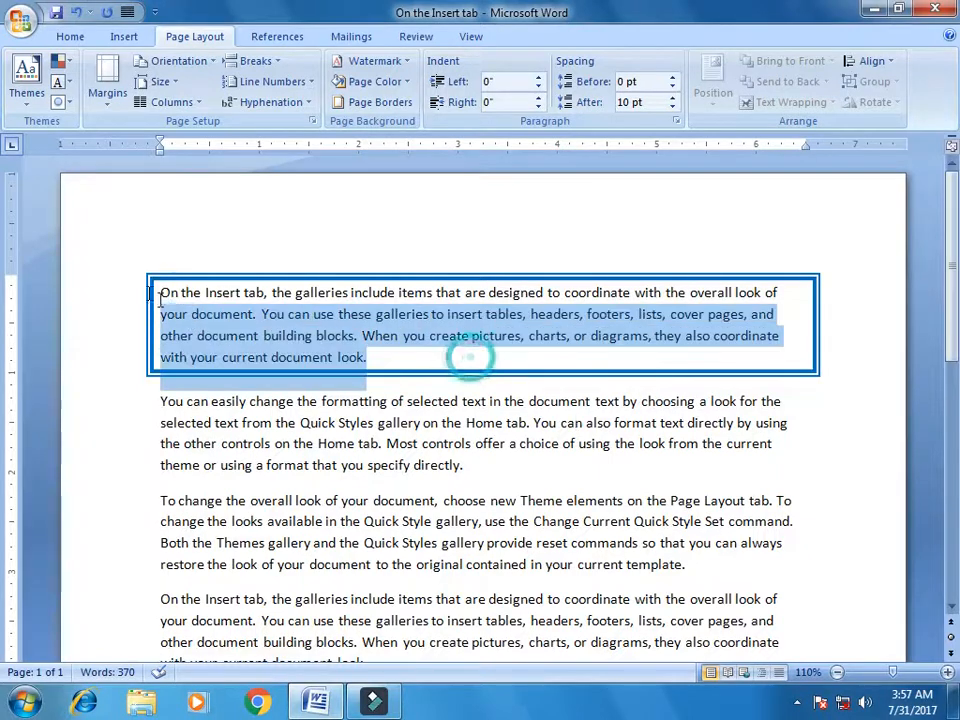
pyautogui.click(380, 102)
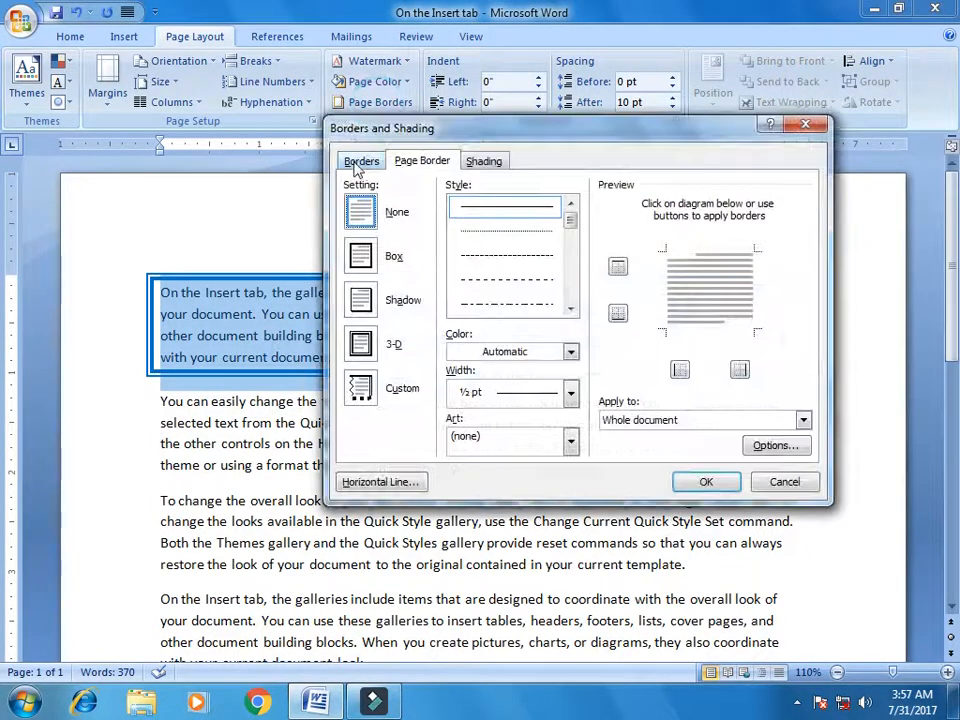
pyautogui.click(360, 161)
pyautogui.click(706, 482)
pyautogui.click(551, 446)
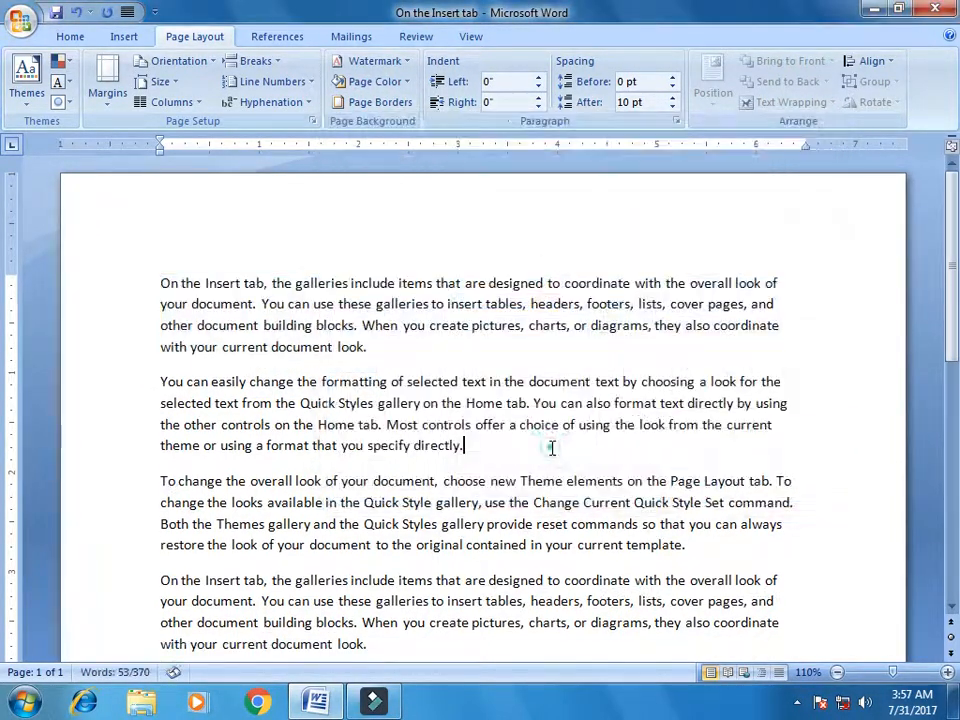
# Shade the first paragraph with a light blue theme fill color
pyautogui.moveTo(381, 352); pyautogui.dragTo(152, 283)
pyautogui.click(381, 104)
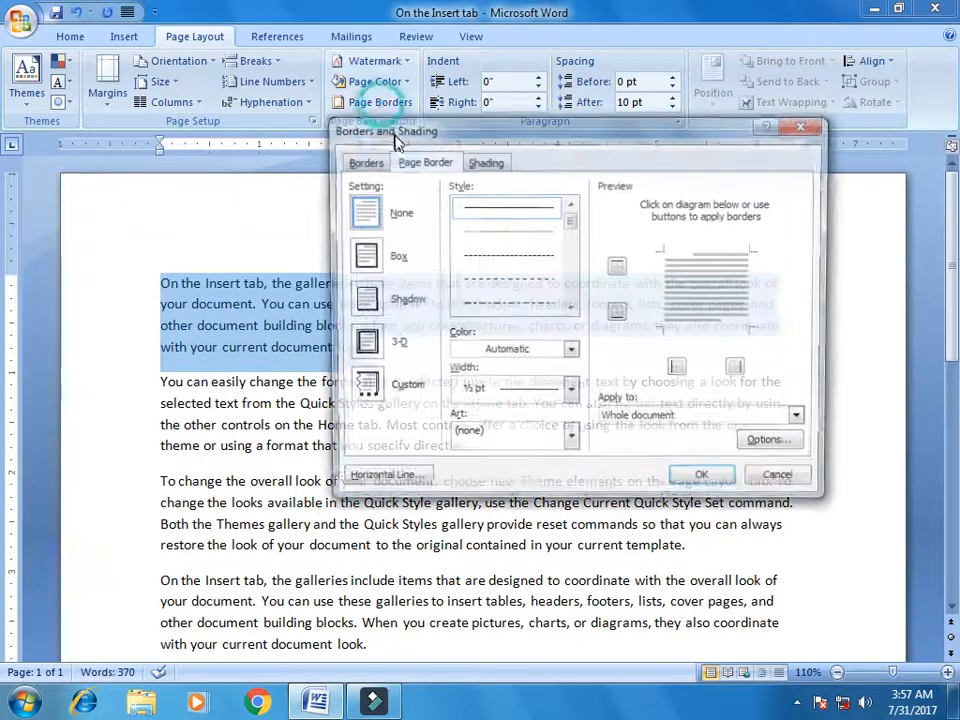
pyautogui.click(487, 161)
pyautogui.click(453, 206)
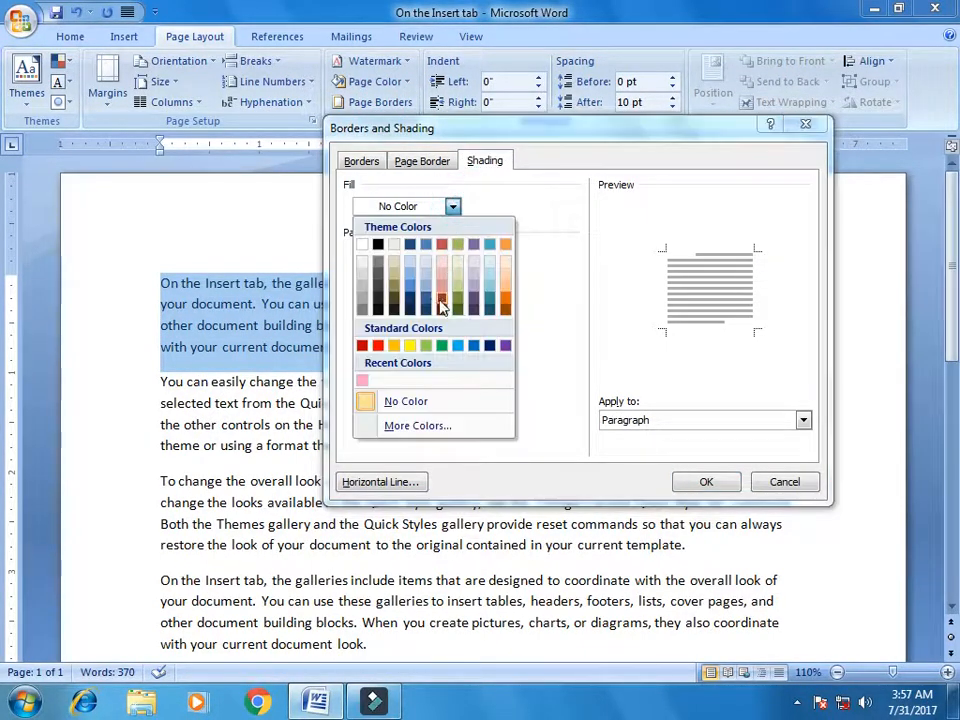
pyautogui.click(422, 292)
pyautogui.click(707, 486)
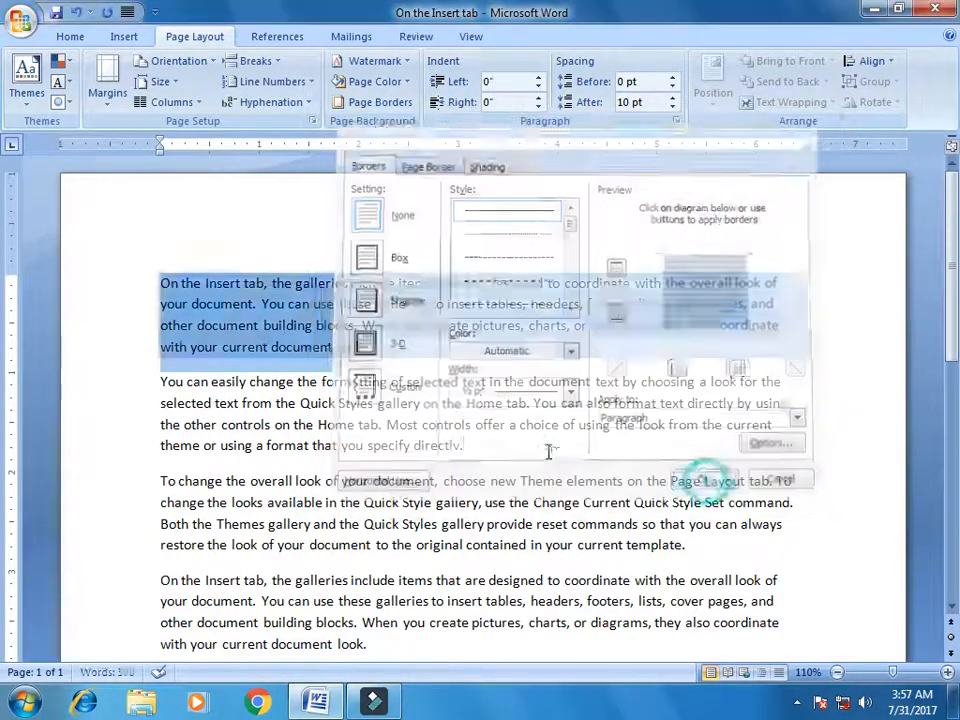
# Shade the second paragraph with a 15% pattern style
pyautogui.click(545, 450)
pyautogui.moveTo(950, 320); pyautogui.dragTo(916, 282)
pyautogui.click(370, 102)
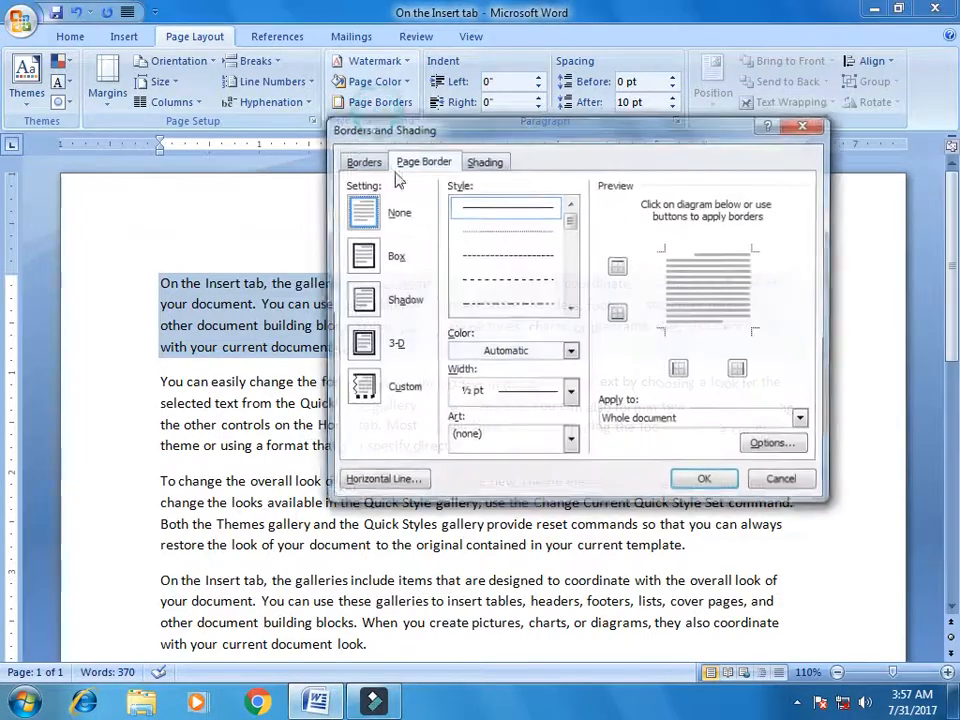
pyautogui.click(484, 162)
pyautogui.click(467, 262)
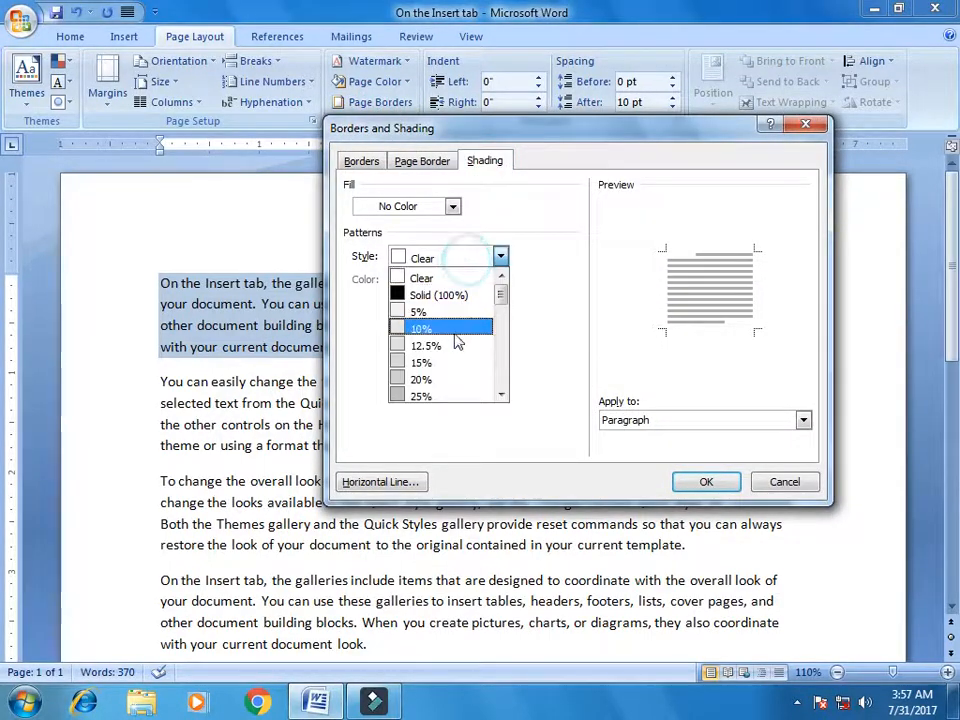
pyautogui.click(444, 356)
pyautogui.click(703, 483)
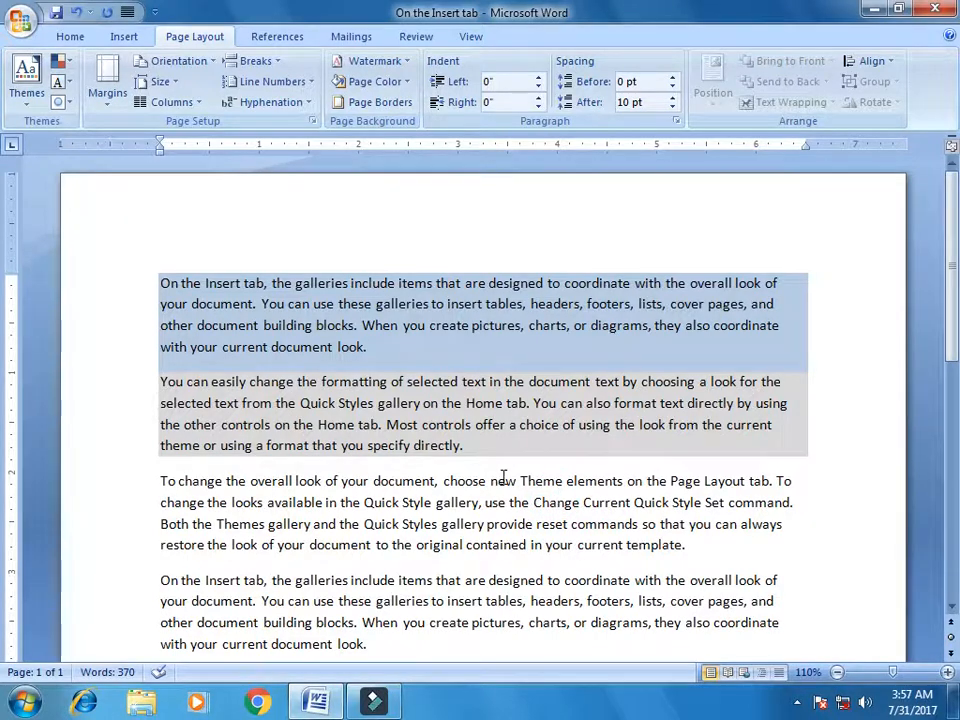
pyautogui.click(405, 62)
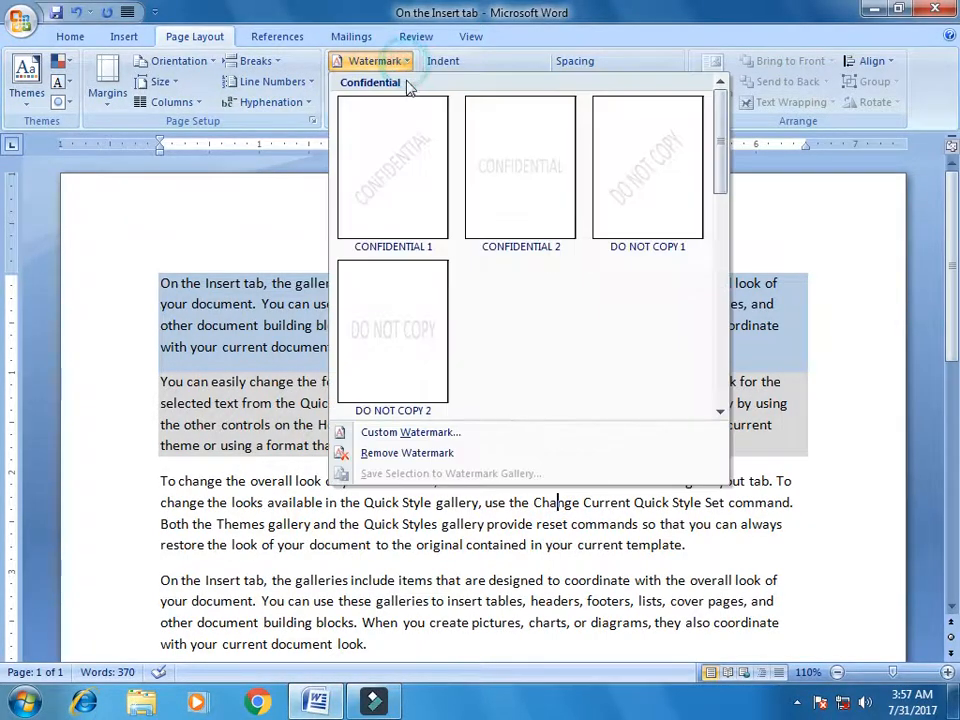
pyautogui.click(814, 360)
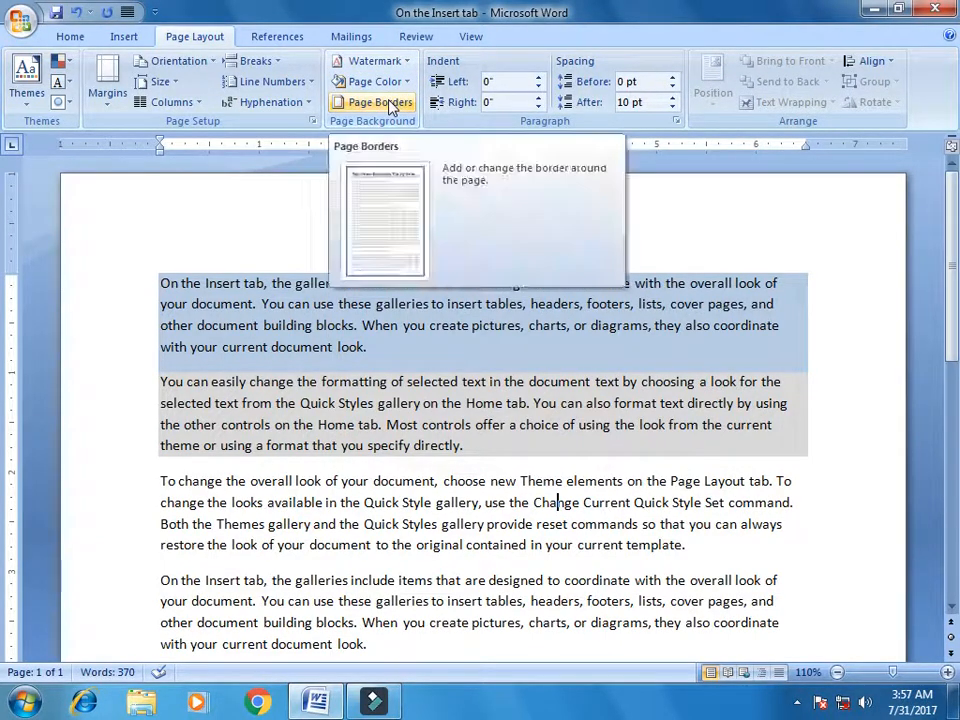
pyautogui.click(444, 362)
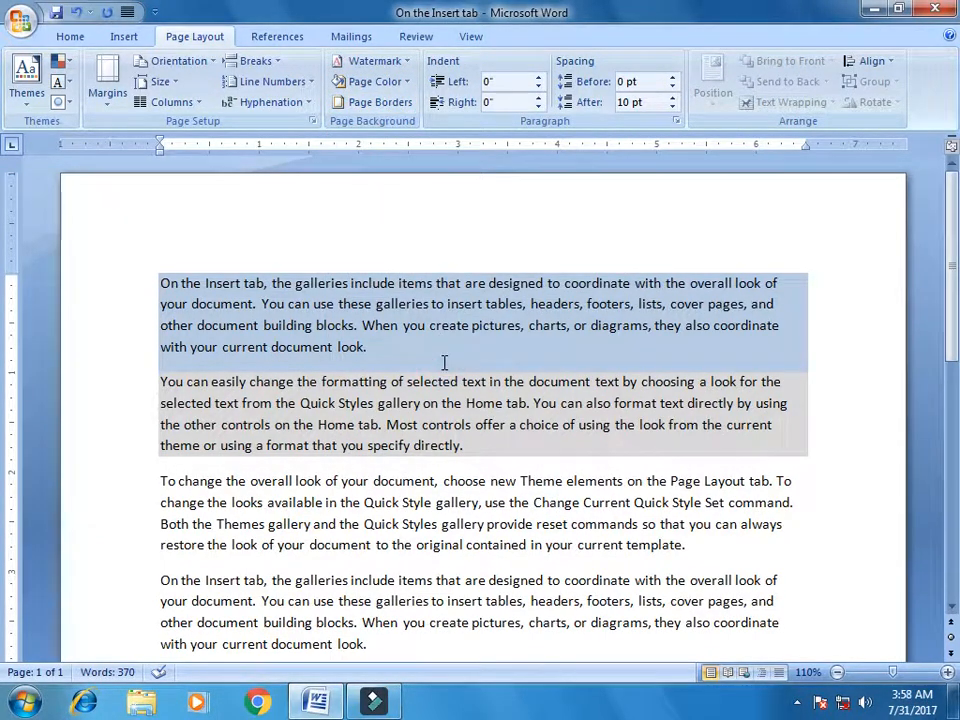
pyautogui.click(70, 37)
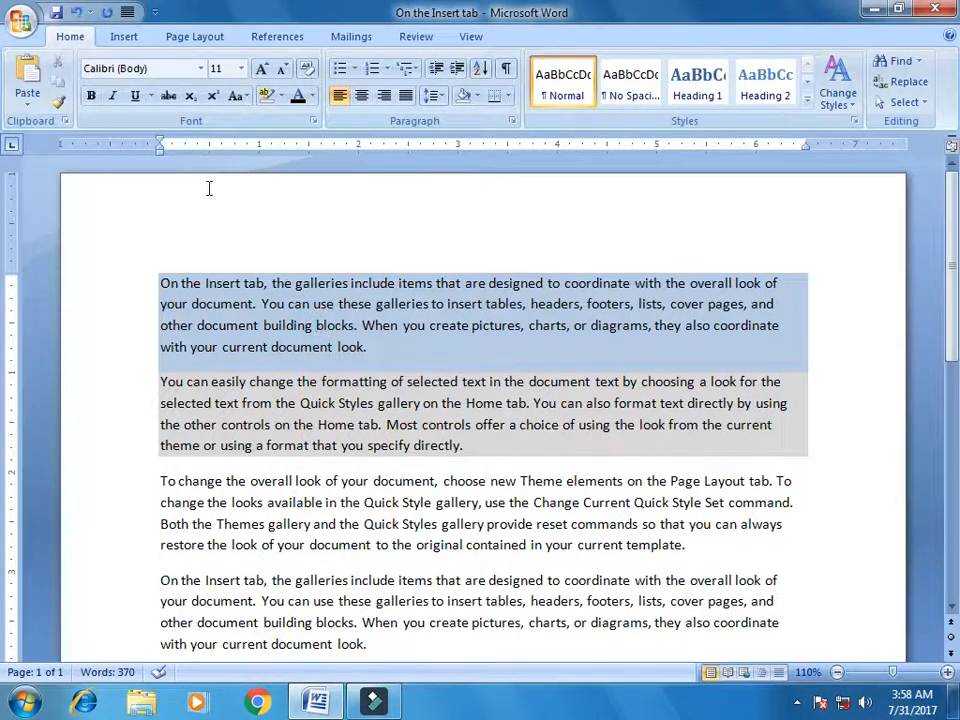
pyautogui.click(128, 42)
pyautogui.click(181, 44)
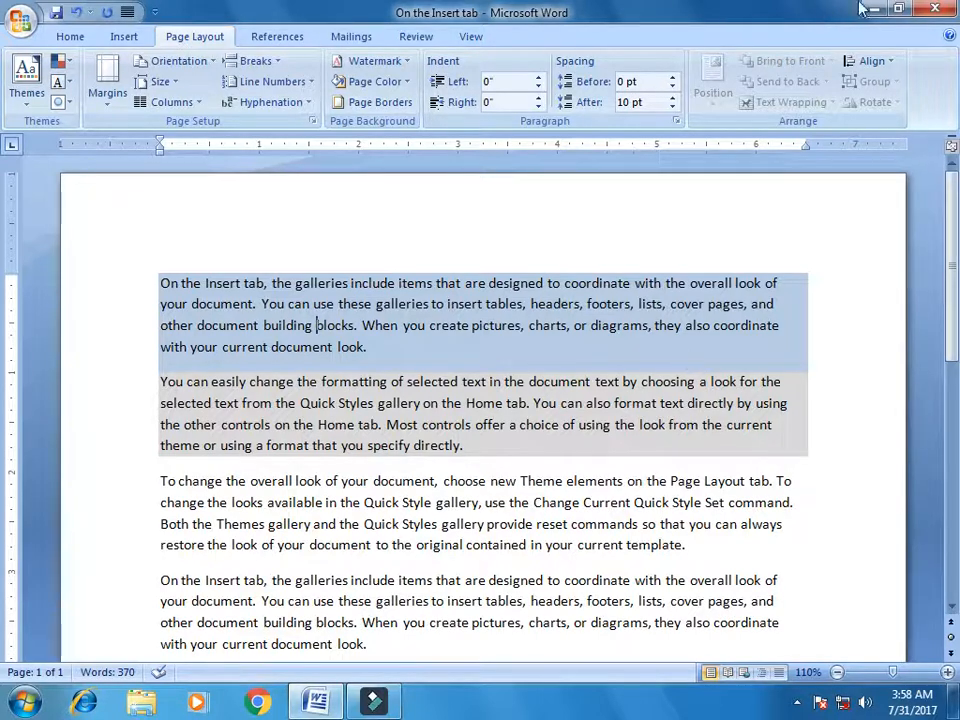
# Close the document and save its changes
pyautogui.click(935, 10)
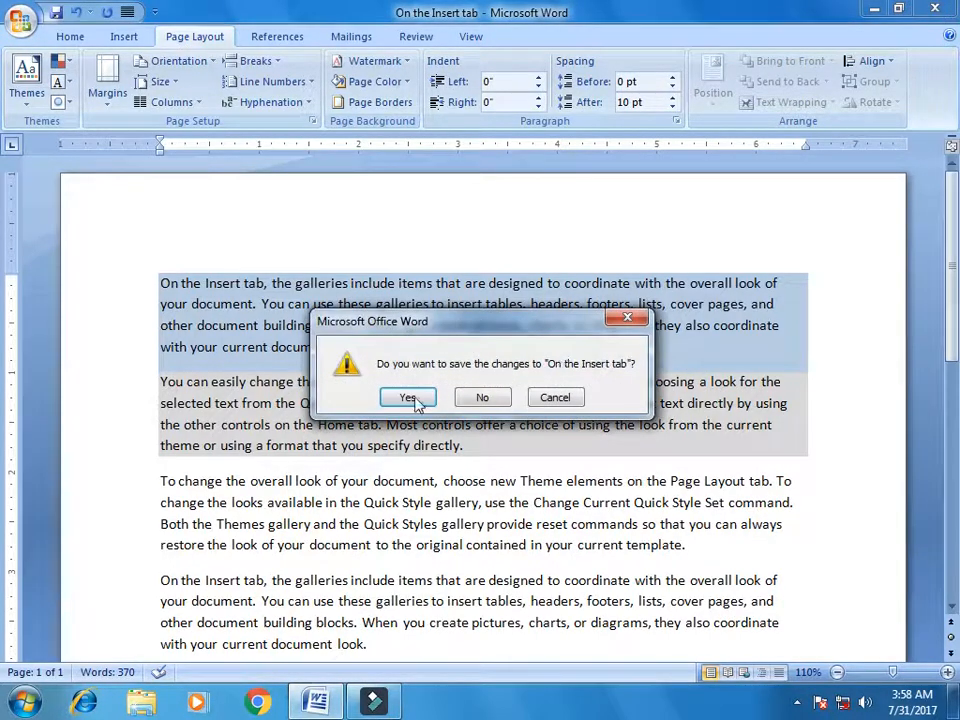
pyautogui.click(408, 398)
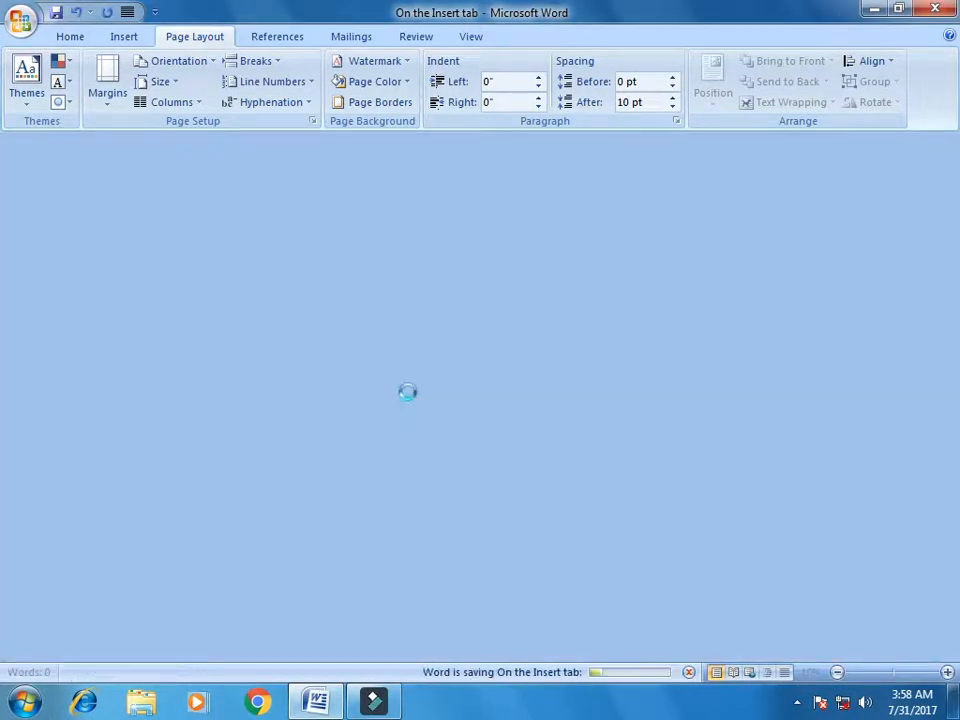